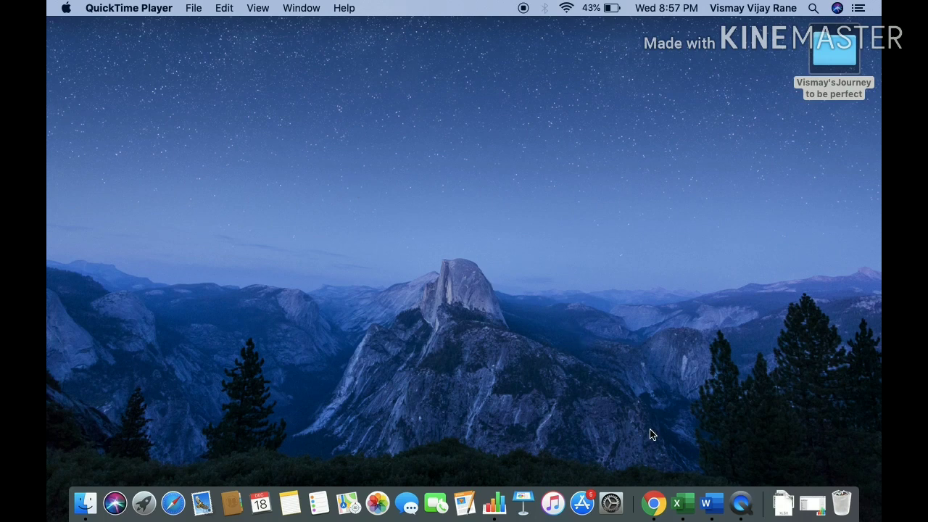
Switch to the Book2 workbook in Excel and zoom the worksheet to 130%.
click(683, 484)
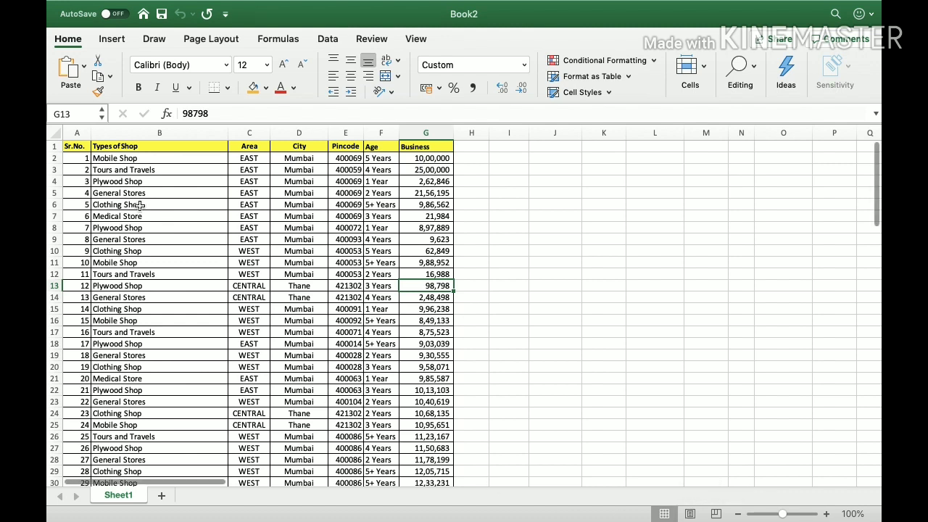
drag(77, 135, 411, 144)
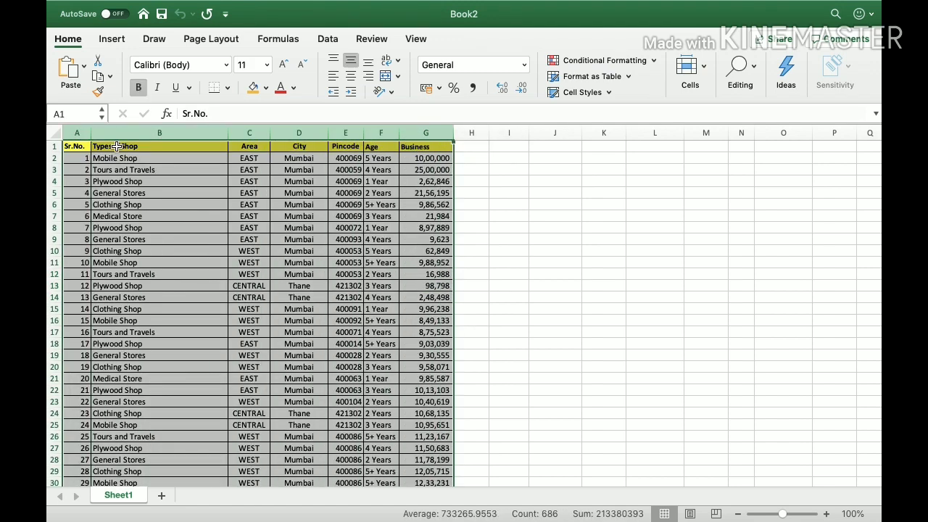
click(78, 148)
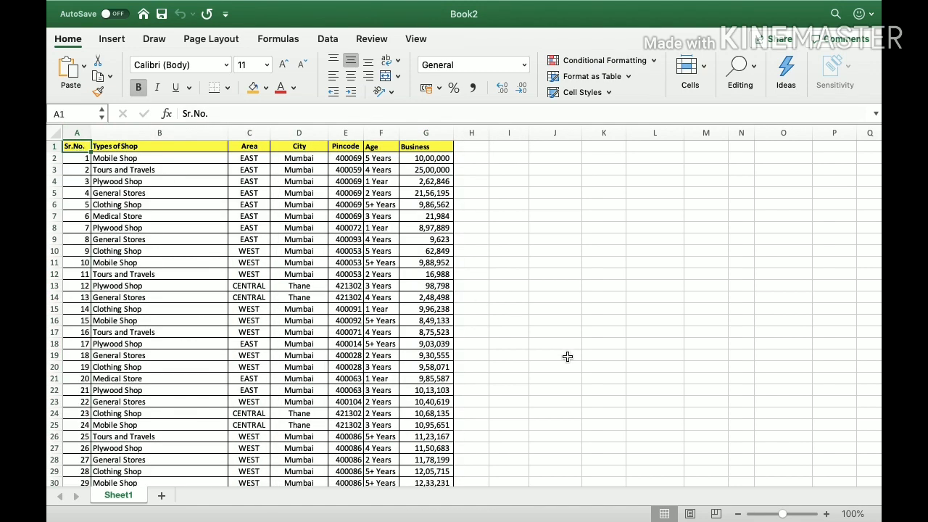
click(827, 513)
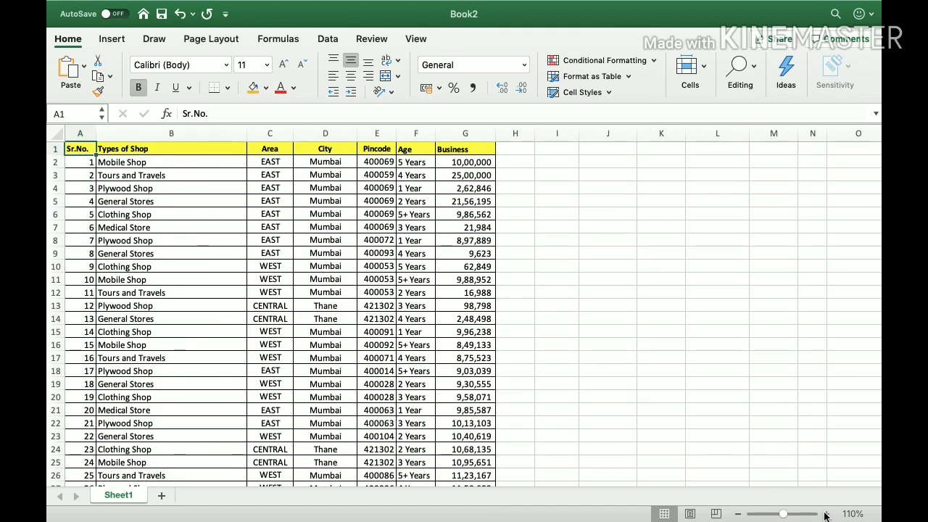
click(826, 513)
click(826, 514)
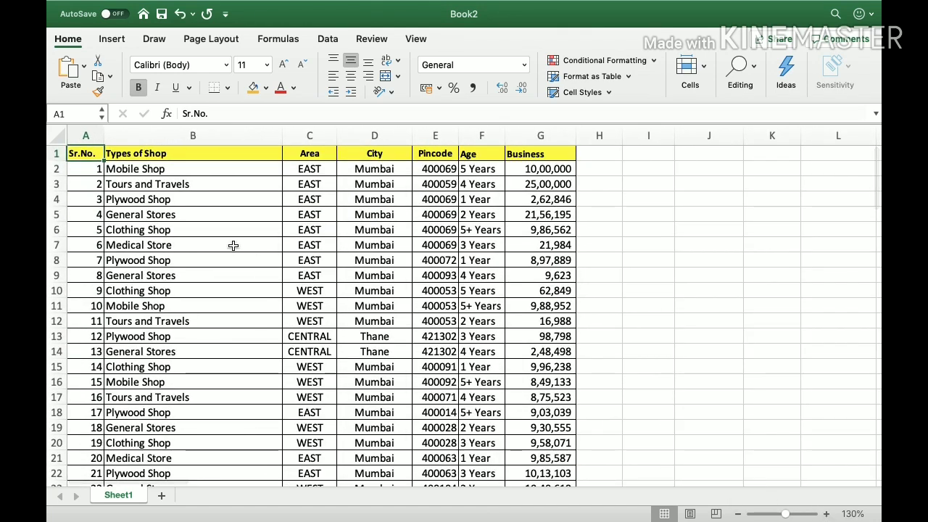
Examine the table's column headings and sample entries from Types of Shop across to Business, and return to the first heading.
key(Right)
key(Down)
key(Down)
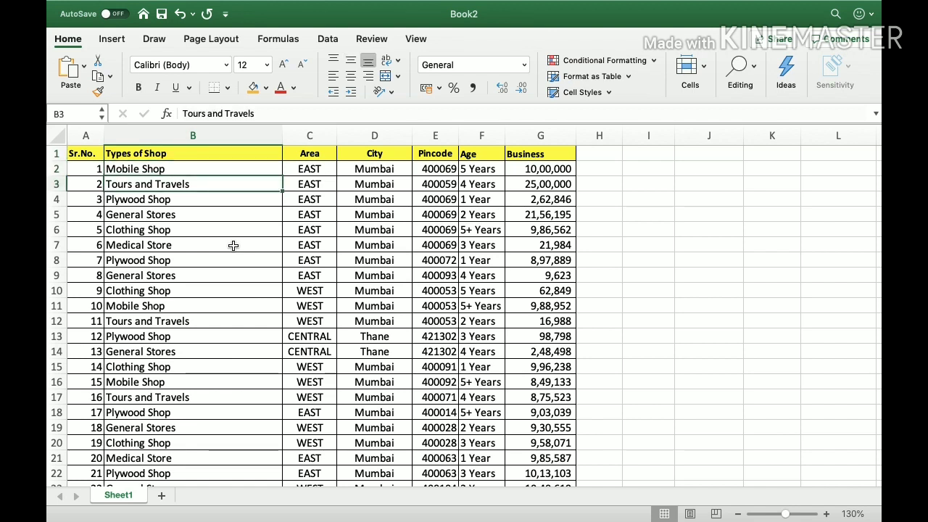
key(Right)
key(Up)
key(Up)
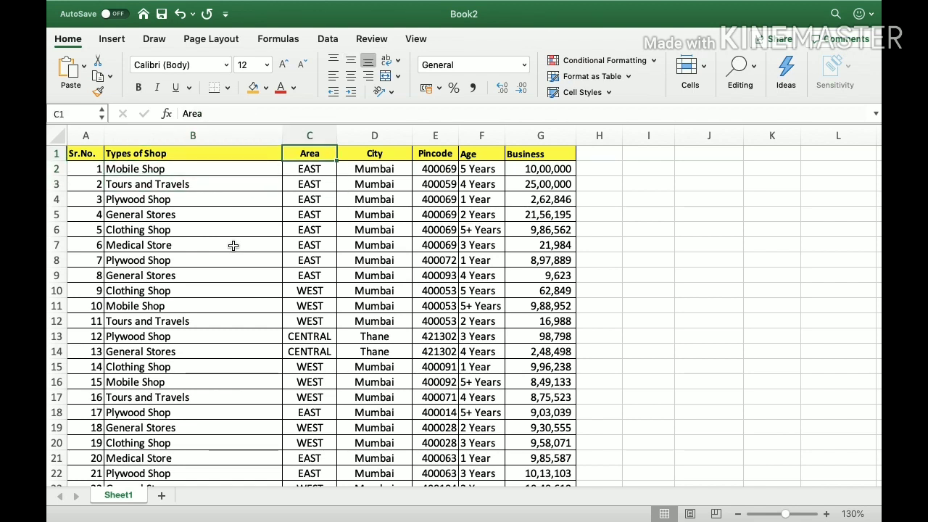
key(Right)
key(Right)
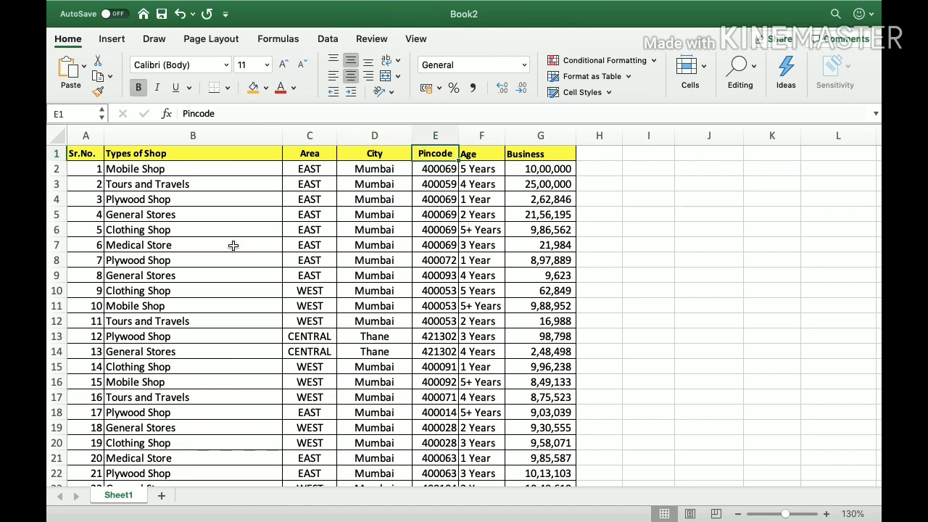
key(Right)
key(Down)
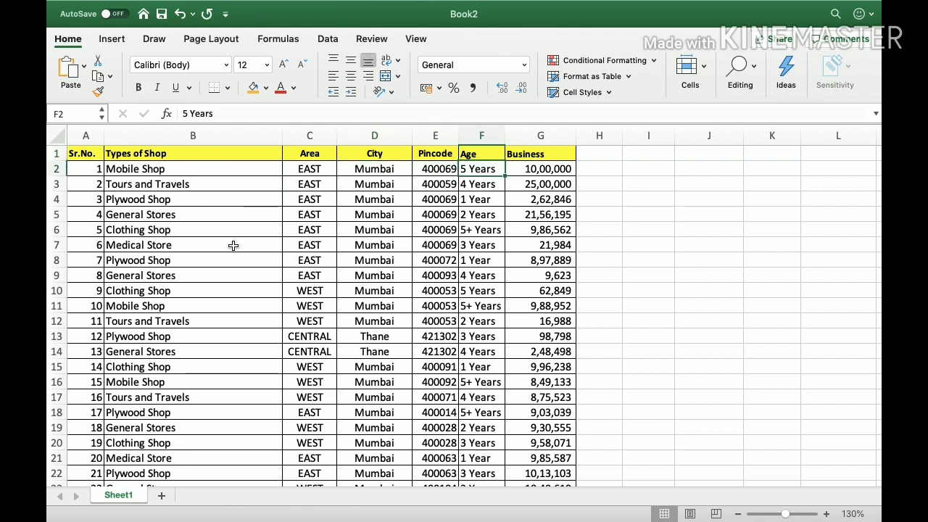
key(Up)
key(Down)
key(Up)
key(Right)
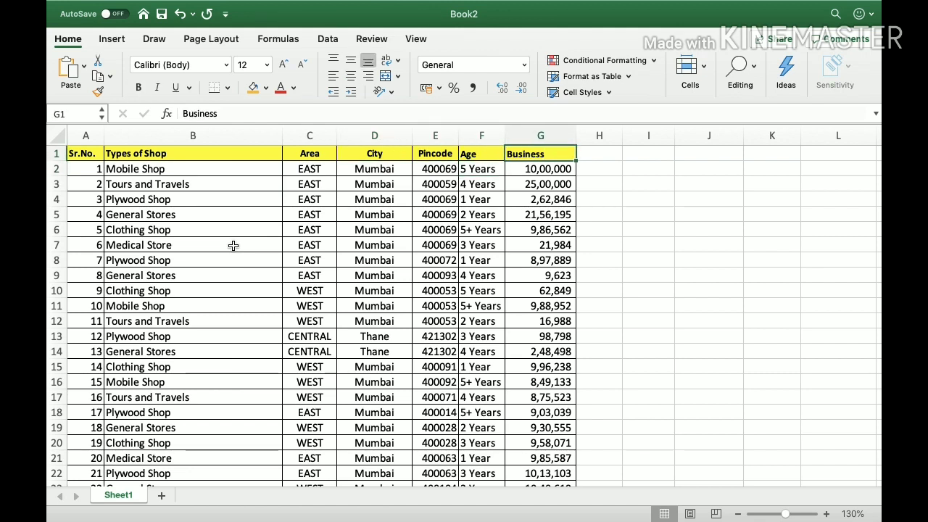
key(Down)
key(Up)
key(Left)
key(Left)
key(Left)
key(Left)
key(Left)
key(Left)
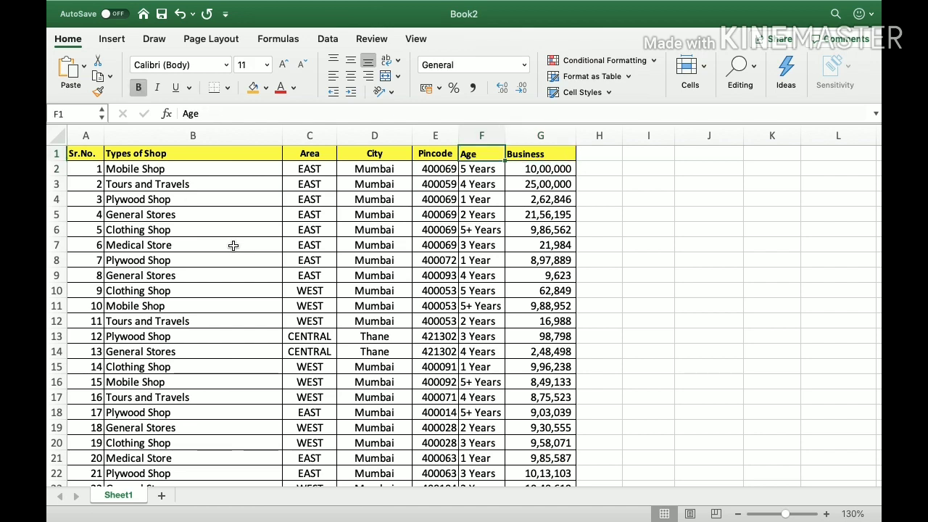
Select the whole data table from the Sr.No. heading to the last row and column to review its extent, and return to A1.
key(ctrl+shift+Down)
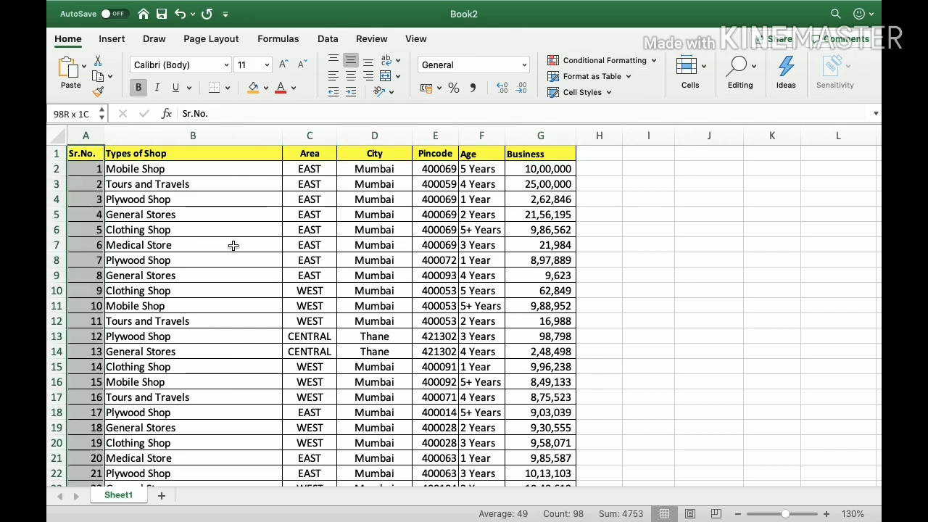
key(ctrl+shift+Right)
key(ctrl+Home)
key(Right)
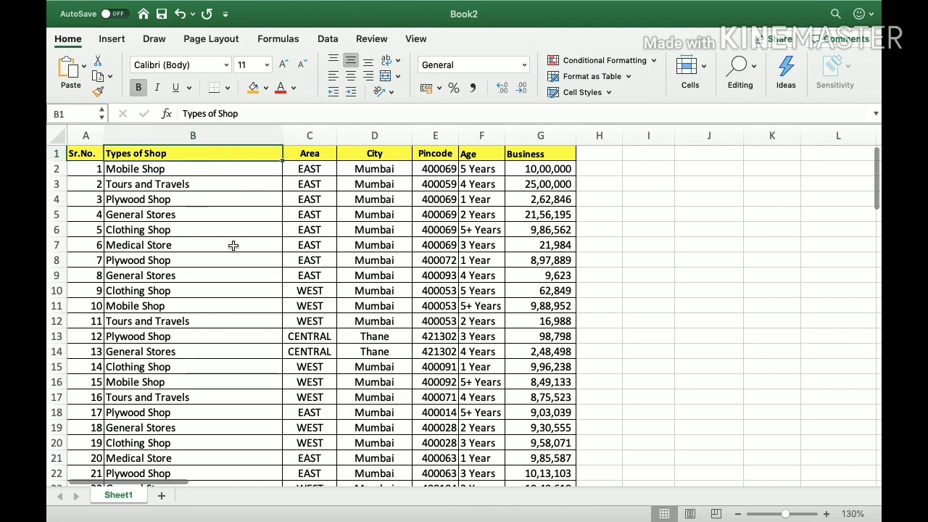
key(Left)
key(ctrl+shift+Right)
key(ctrl+shift+Down)
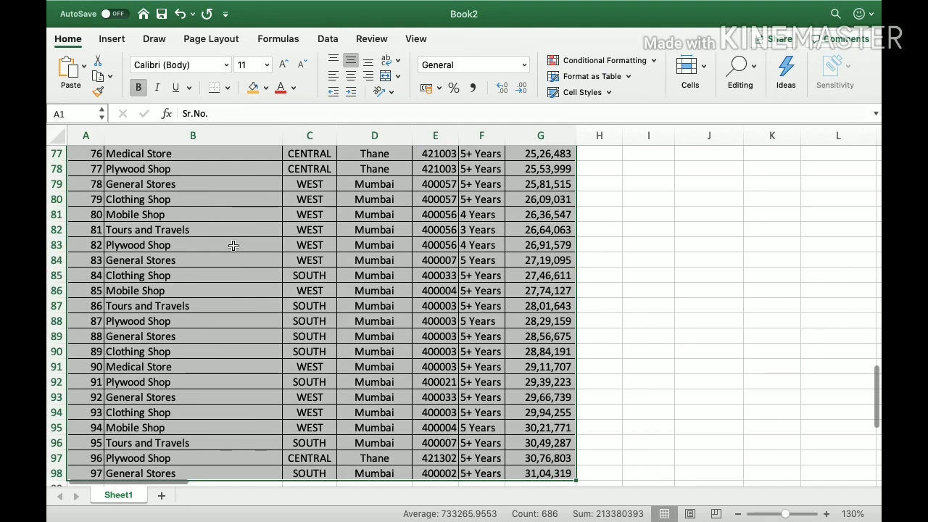
key(ctrl+Home)
key(ctrl+shift+Right)
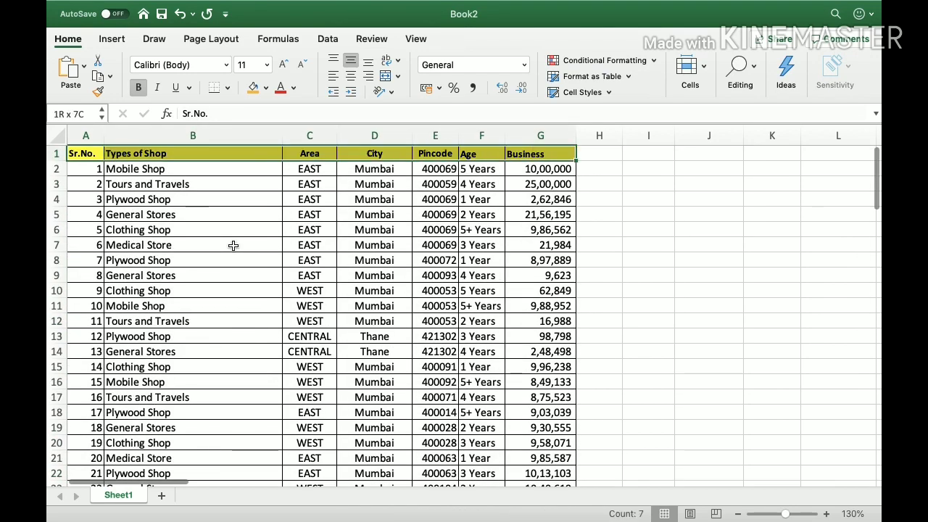
key(ctrl+shift+Down)
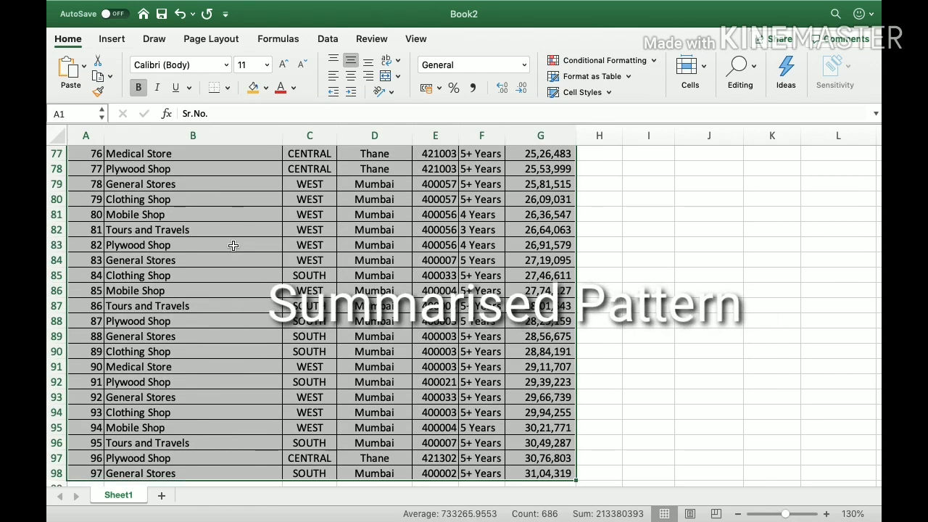
key(ctrl+Home)
key(Right)
key(Left)
key(ctrl+shift+Right)
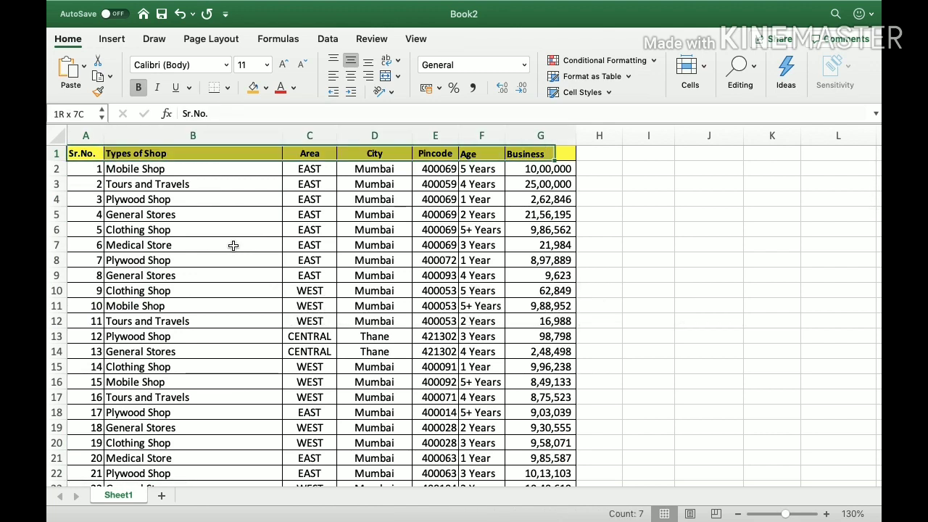
key(ctrl+shift+Down)
key(ctrl+Home)
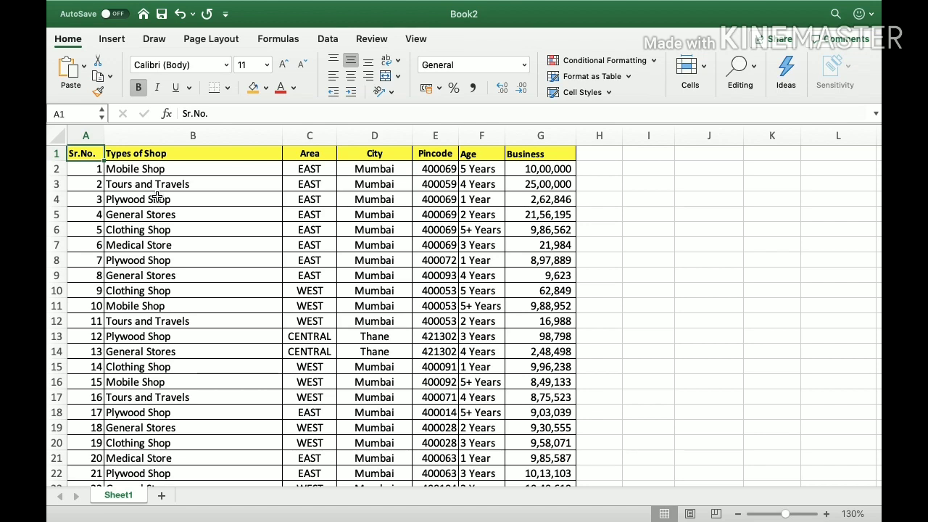
Check the heading row for blank cells, moving across the headings from Sr.No. to Pincode.
key(Down)
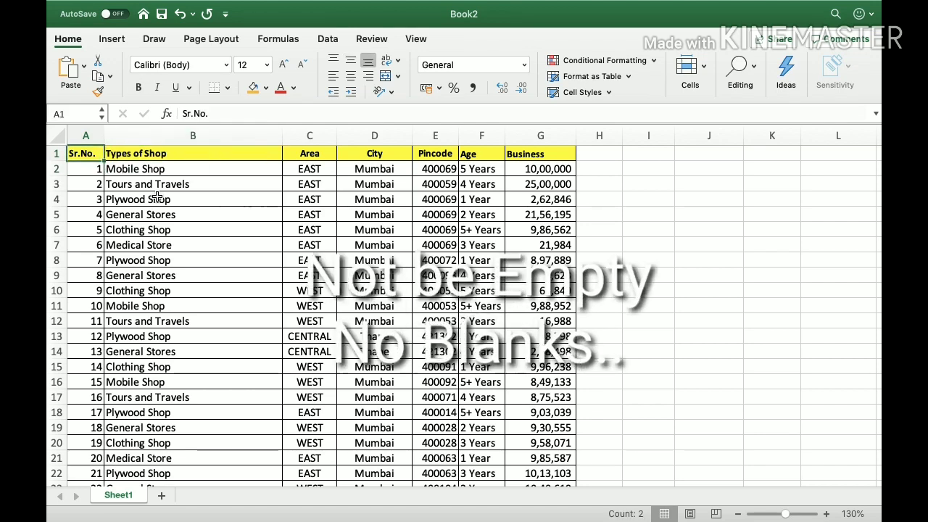
key(Right)
key(Right)
key(Right)
key(Up)
key(Left)
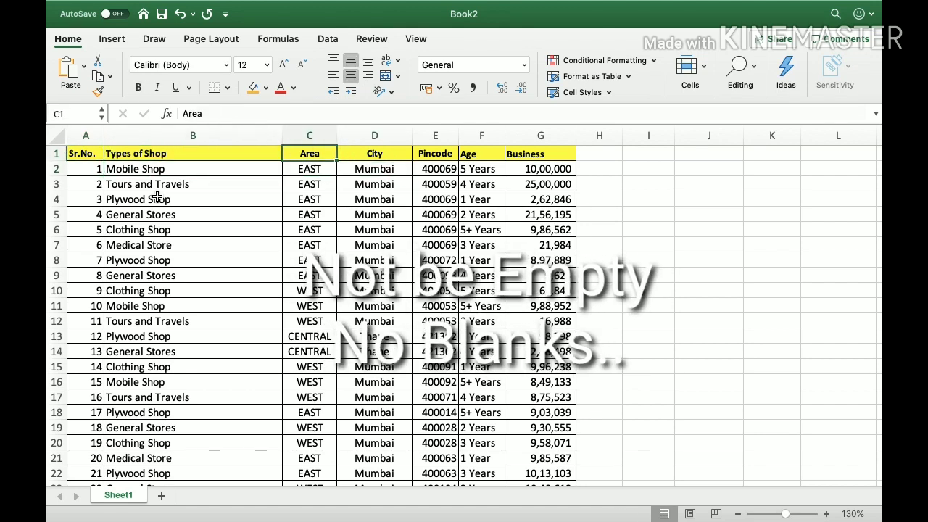
key(Left)
key(Left)
key(Right)
key(Right)
key(Right)
key(Right)
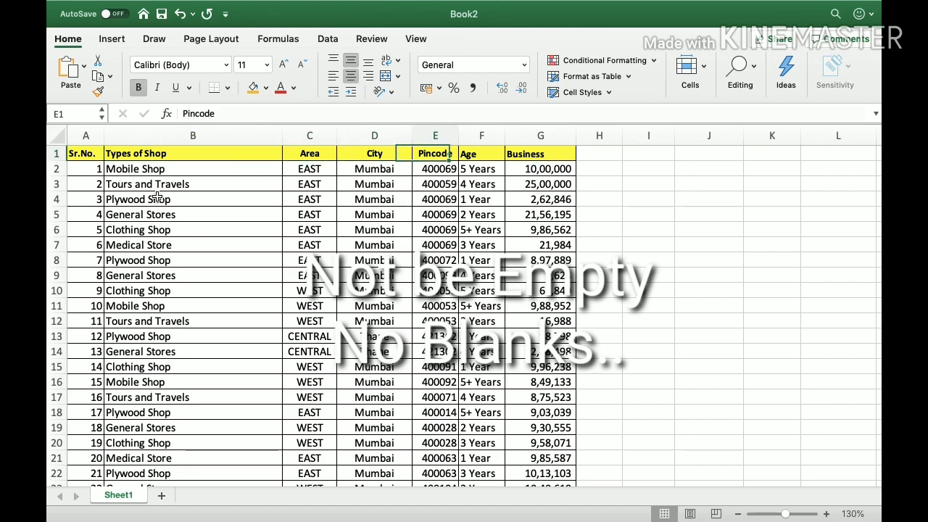
Check the Pincode and Age columns for blank cells down to the table's end, and look at the Business column.
key(Down)
key(ctrl+Down)
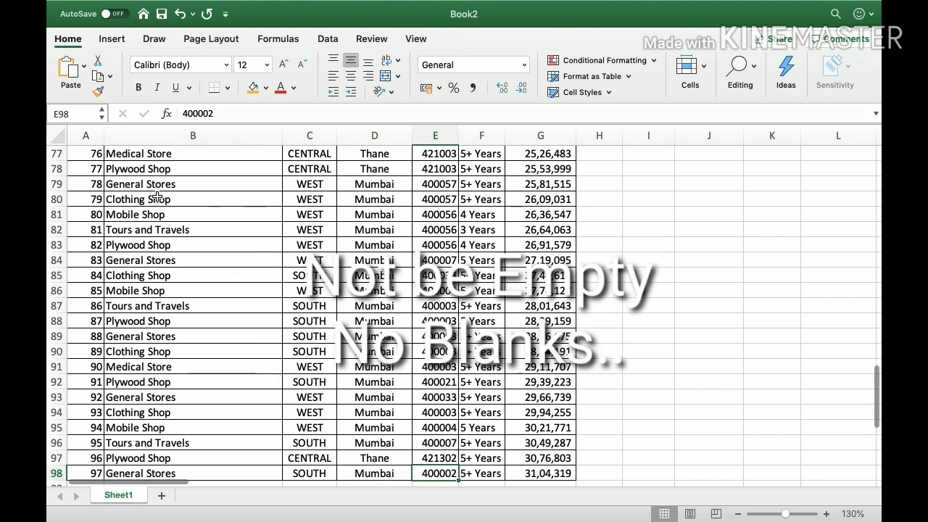
key(ctrl+Up)
key(Right)
key(Down)
key(ctrl+Down)
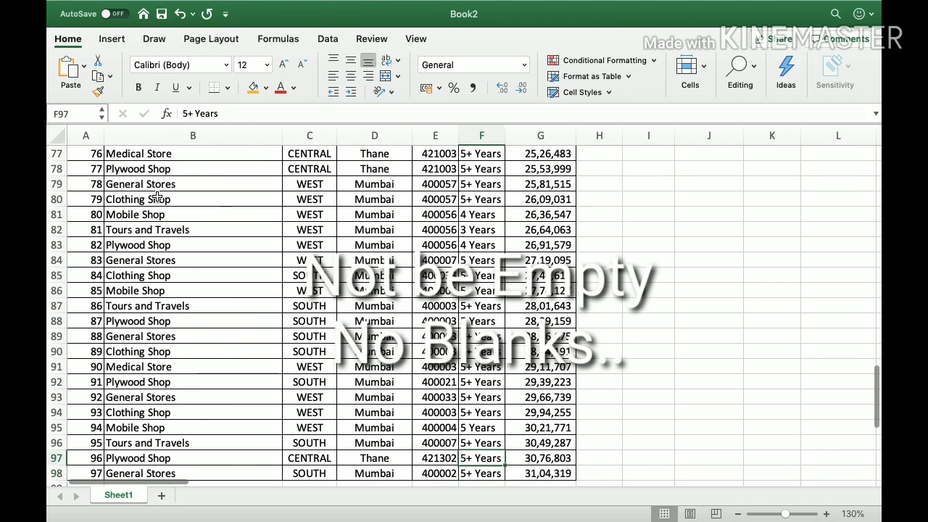
key(ctrl+Up)
key(Right)
key(Down)
key(Up)
key(ctrl+Left)
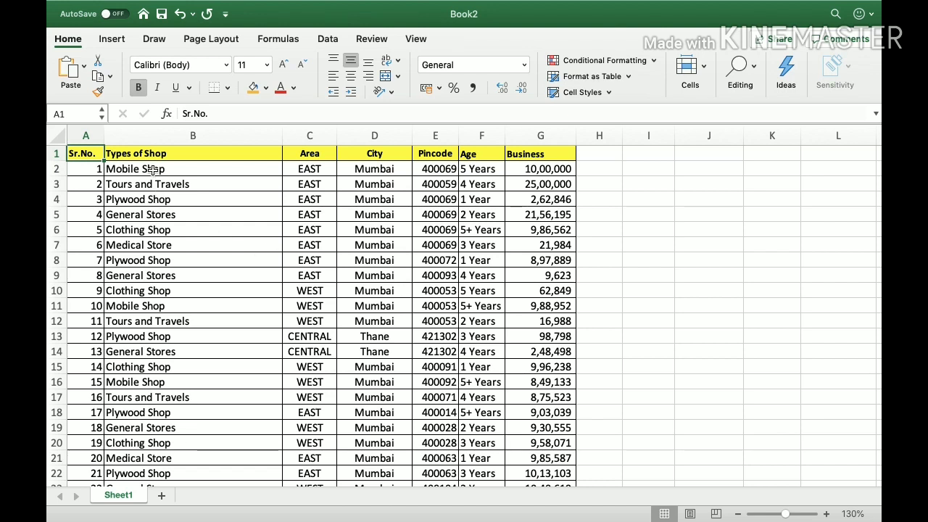
Check the Types of Shop and Area columns for blank cells down to the last row, and return to A1.
key(Down)
key(Right)
key(ctrl+Down)
key(ctrl+Up)
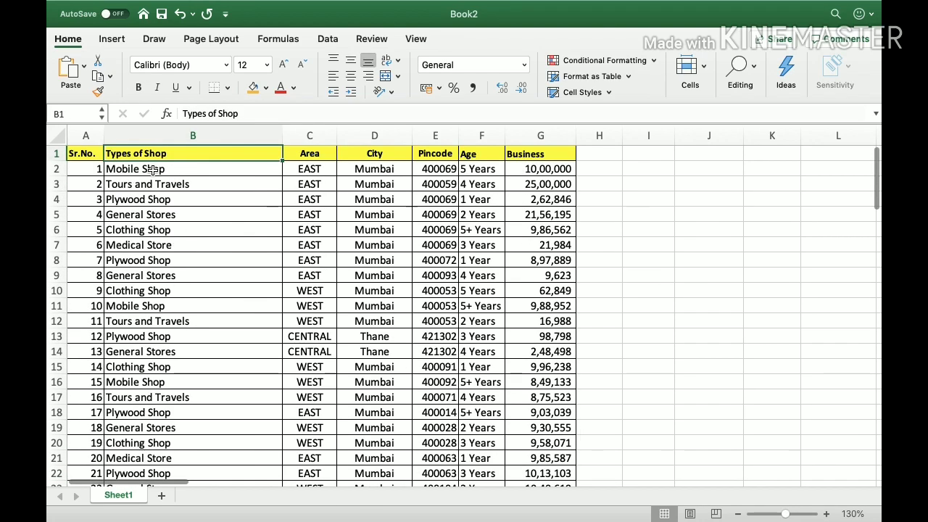
key(Down)
key(Right)
key(ctrl+Down)
key(ctrl+Up)
key(Right)
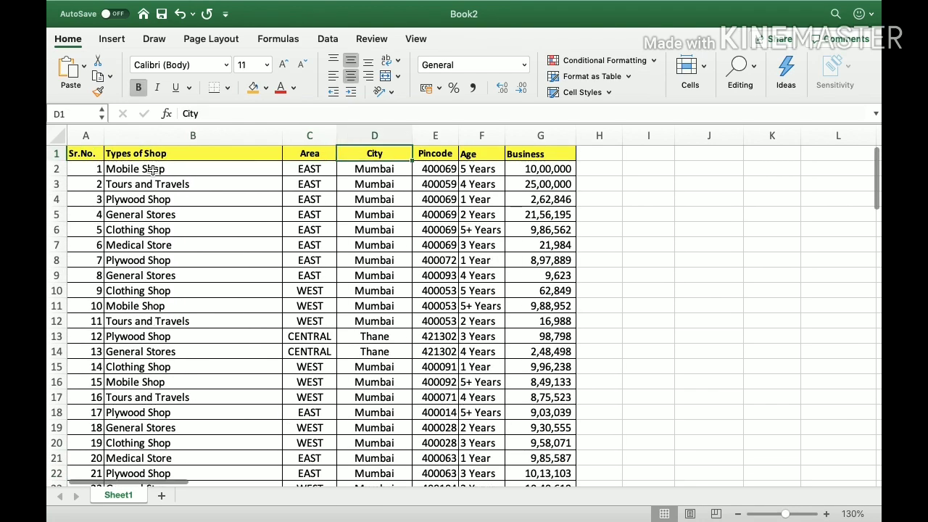
key(ctrl+Home)
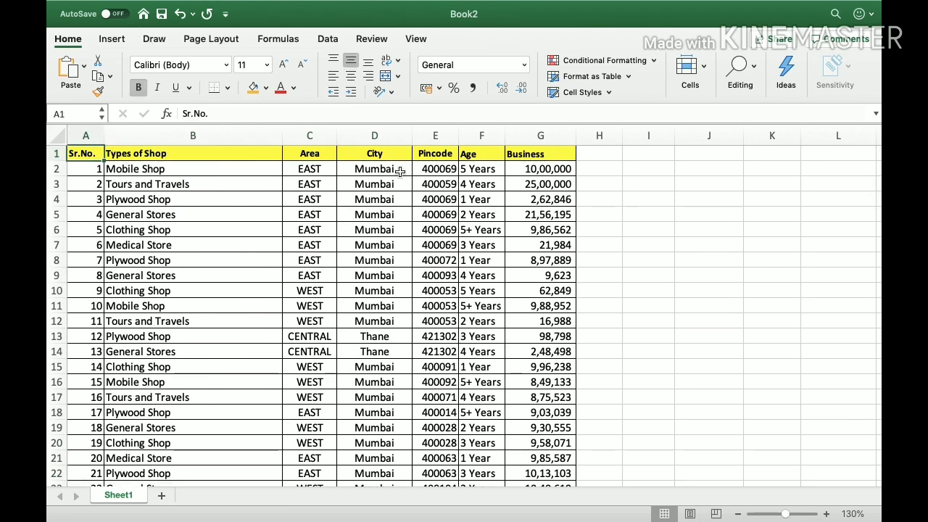
click(161, 184)
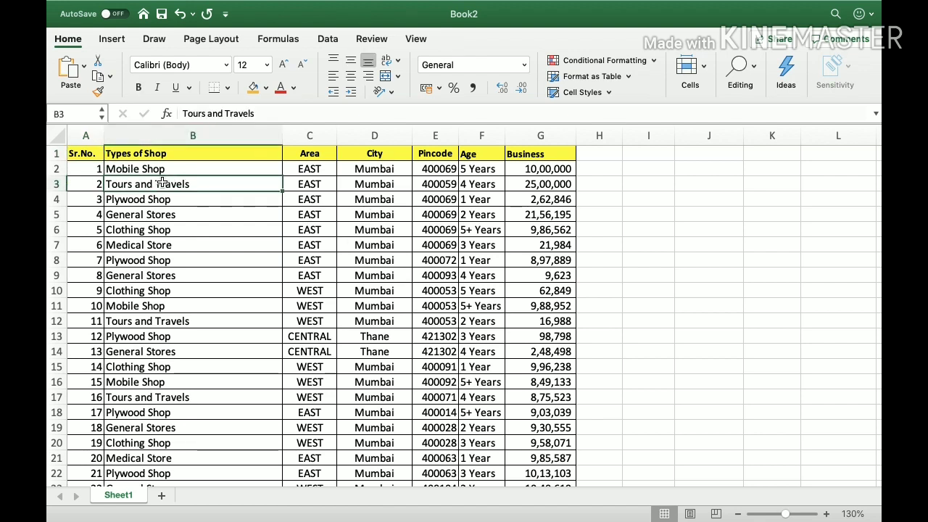
click(217, 201)
drag(88, 154, 518, 368)
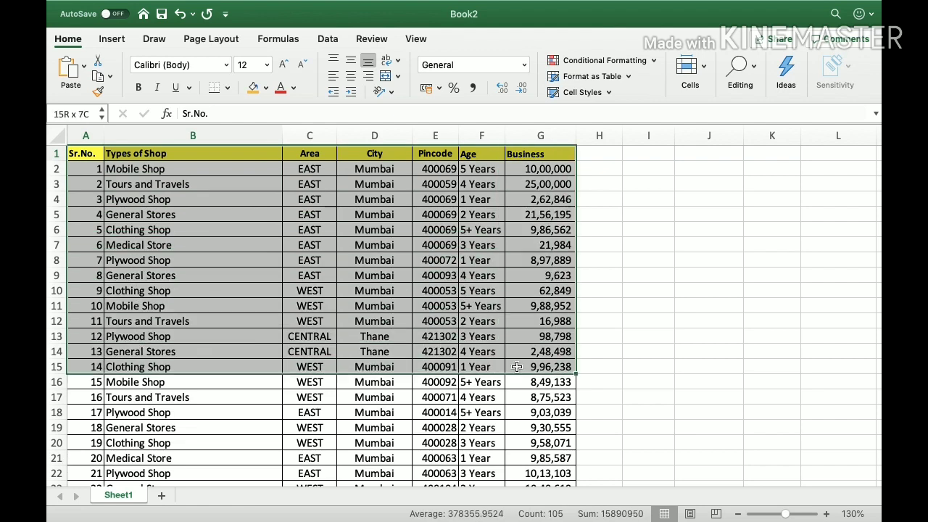
click(269, 245)
Start a pivot table from the shop data and check that the range Sheet1!$A$1:$G$98 covers the table to its last row.
click(203, 212)
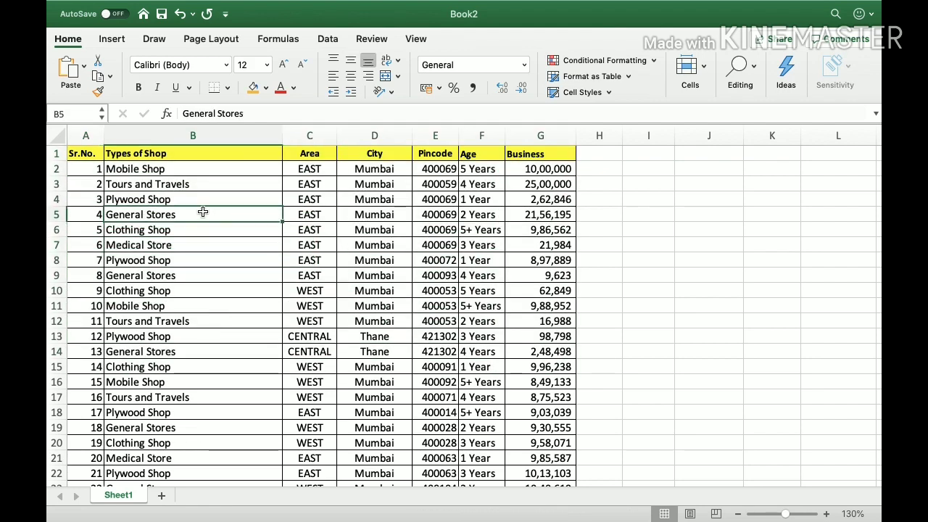
click(111, 39)
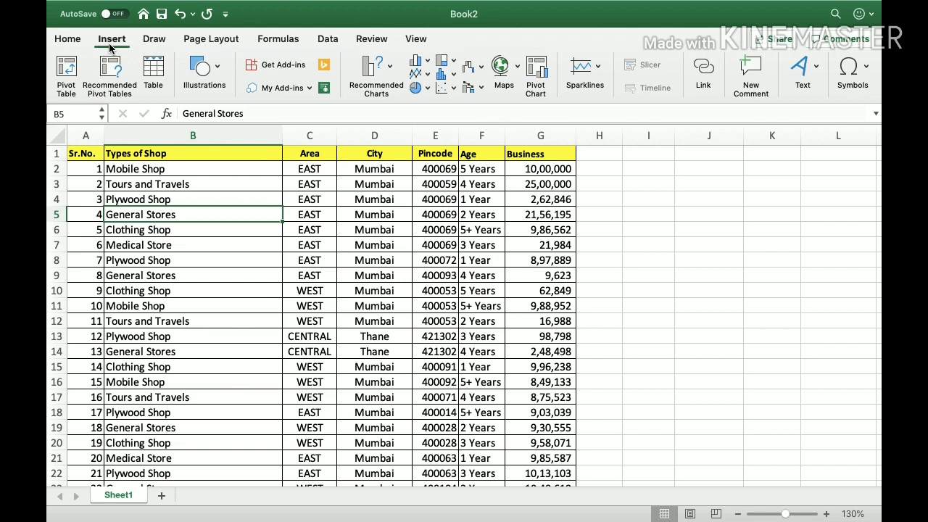
click(67, 69)
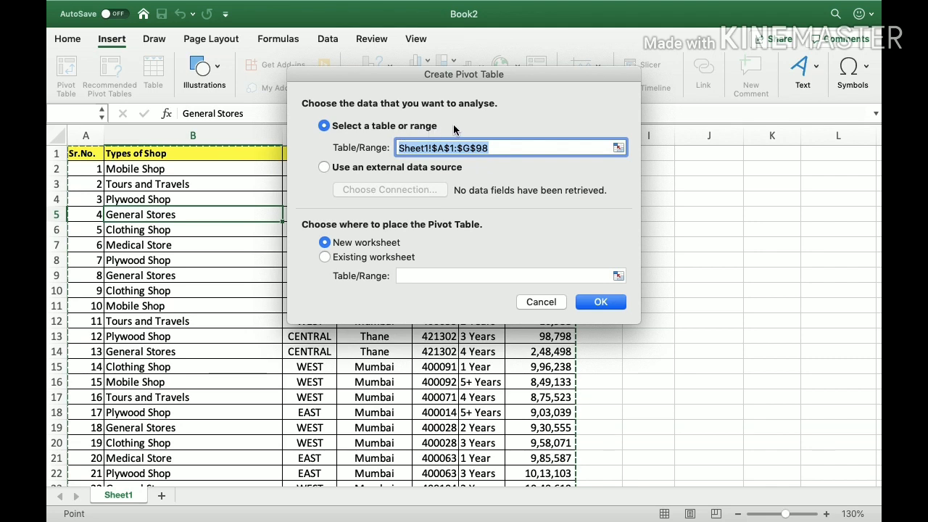
drag(503, 75, 694, 68)
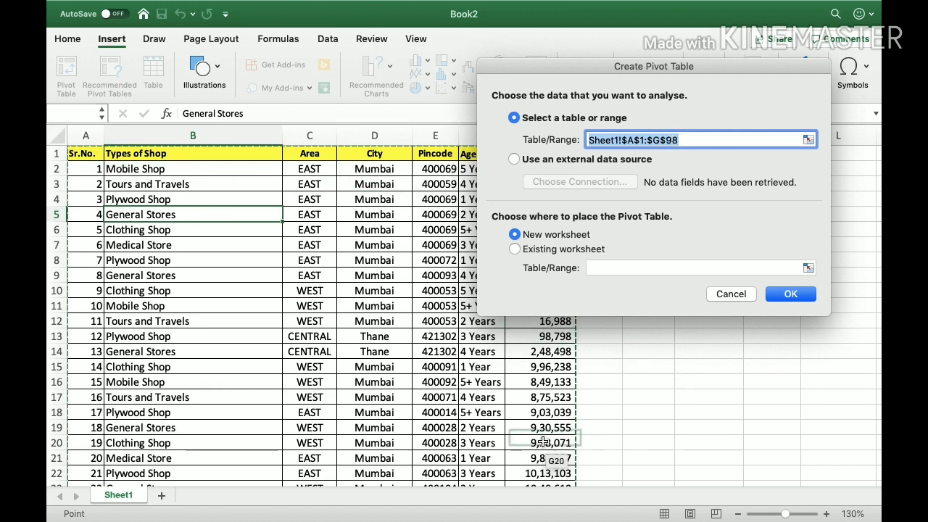
scroll(542, 472, down, 20)
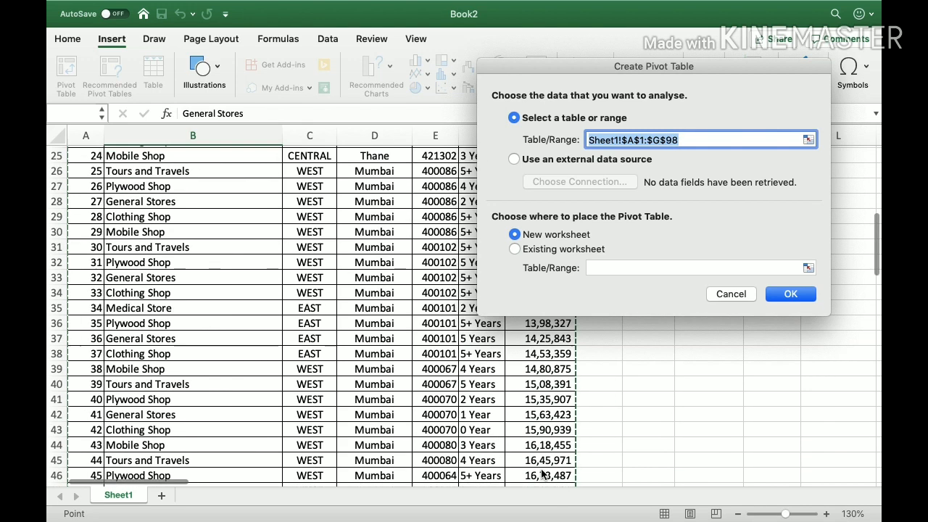
scroll(540, 455, down, 6)
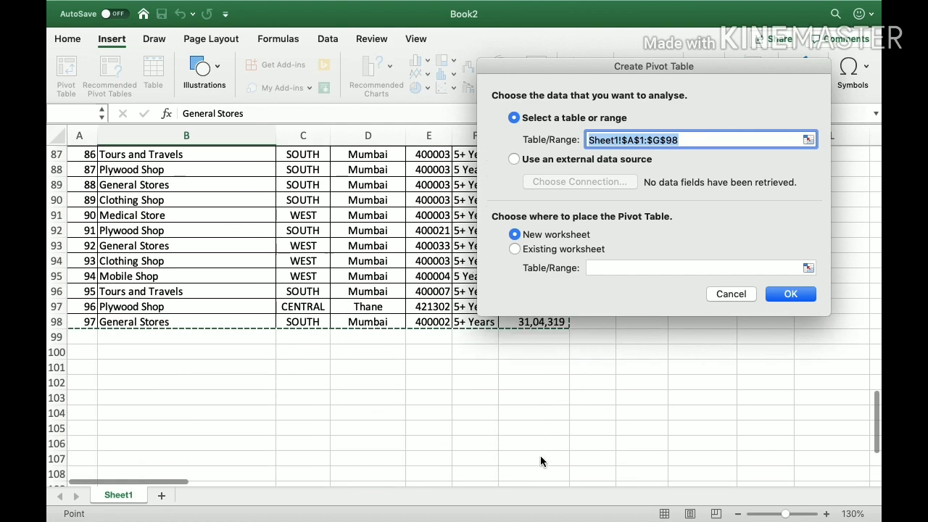
scroll(540, 445, up, 3)
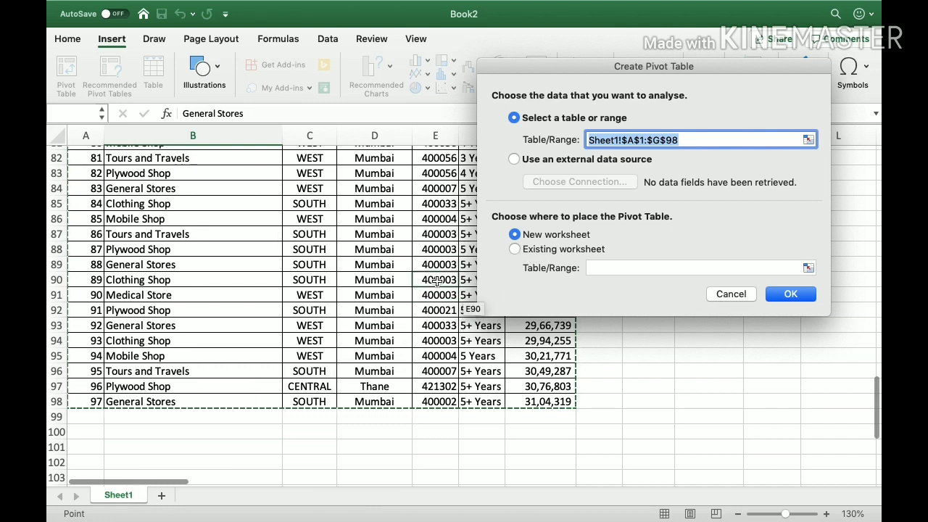
scroll(437, 285, up, 20)
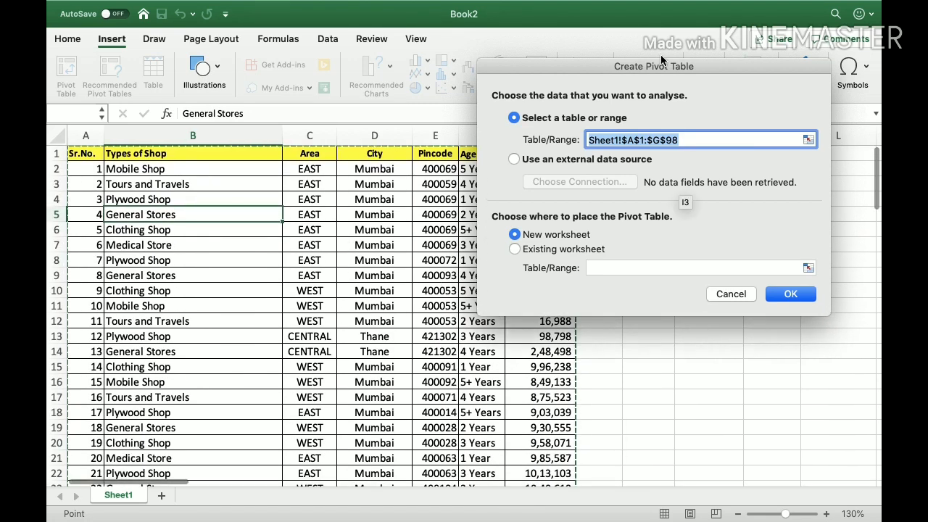
Place the pivot table on the existing worksheet at cell J3 of Sheet1 and create it.
drag(666, 68, 350, 109)
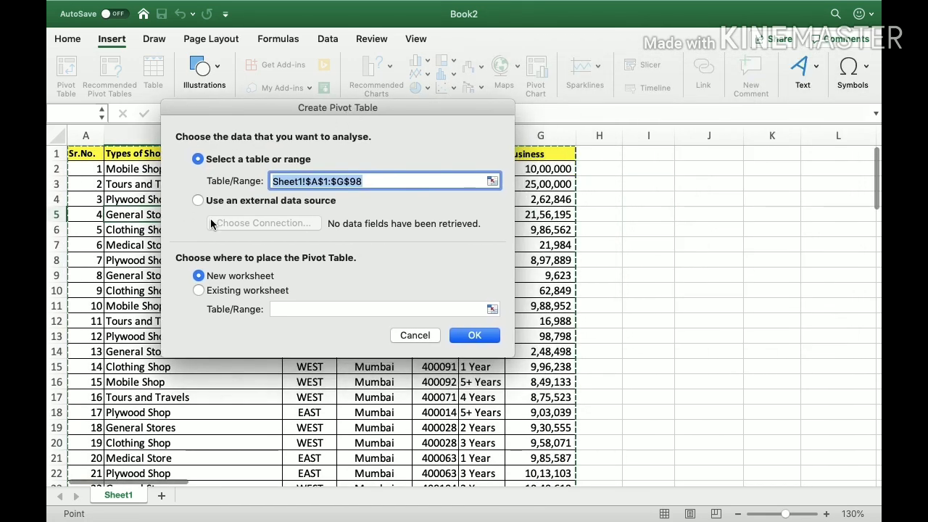
click(199, 291)
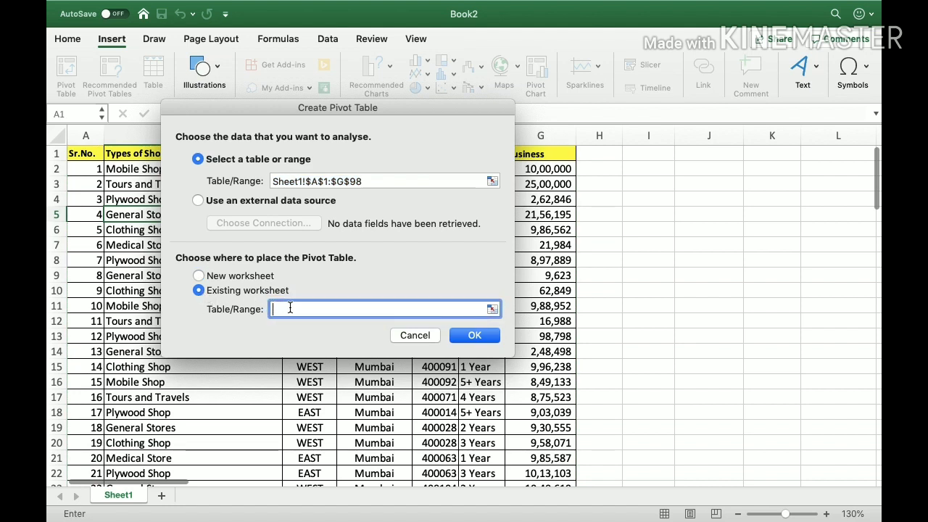
click(716, 179)
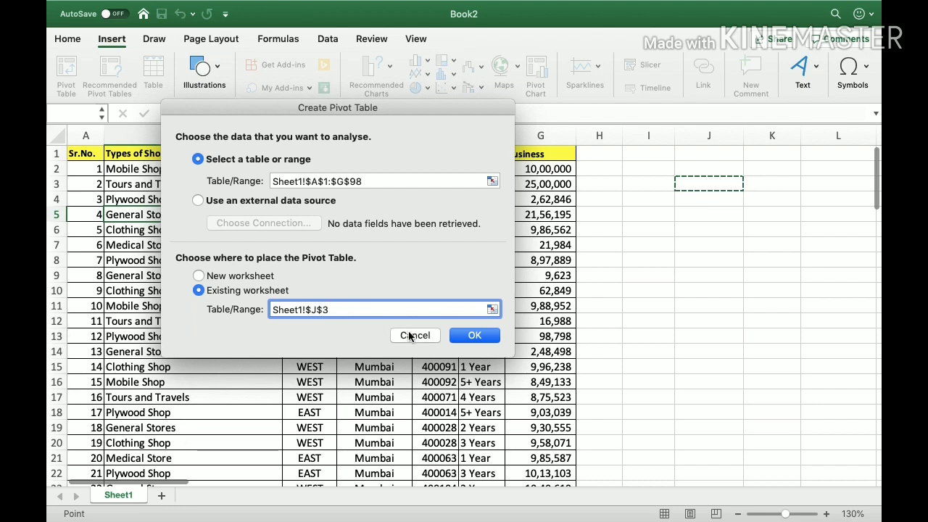
click(473, 335)
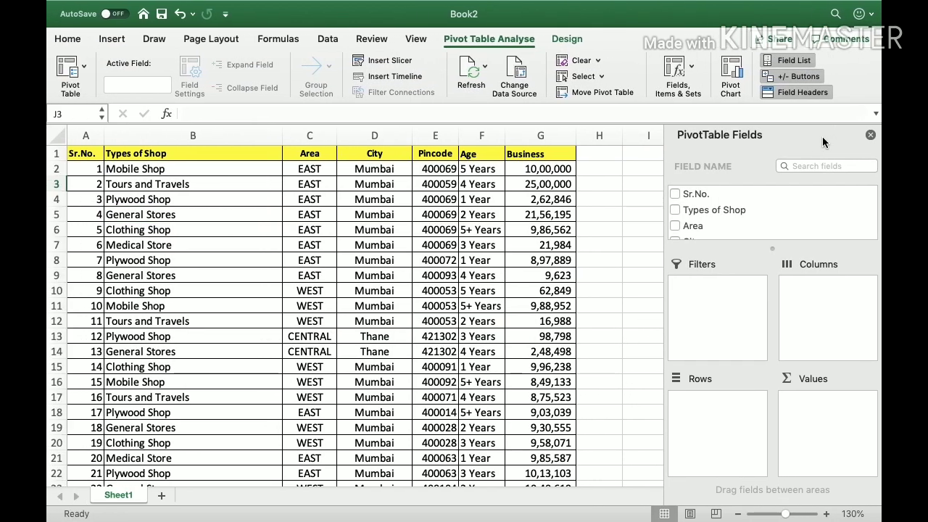
Bring the empty pivot table area into view and select a cell inside it to show its field list.
drag(823, 142, 554, 96)
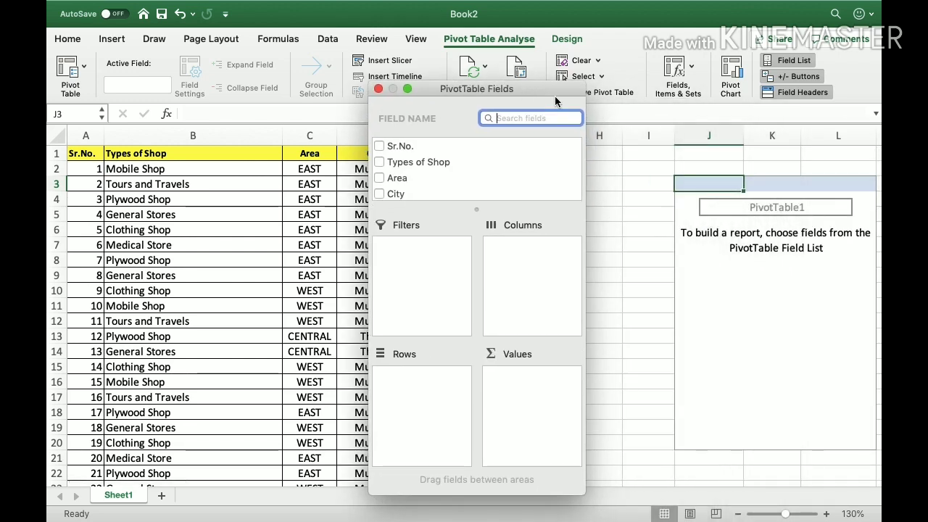
click(632, 395)
key(Right)
key(Right)
key(Right)
key(Right)
key(Right)
key(Right)
key(Right)
key(Right)
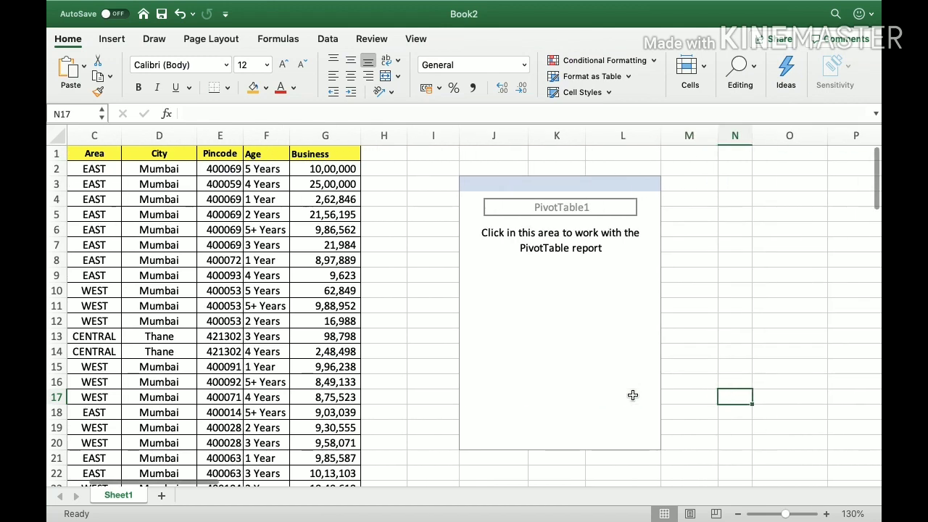
click(434, 334)
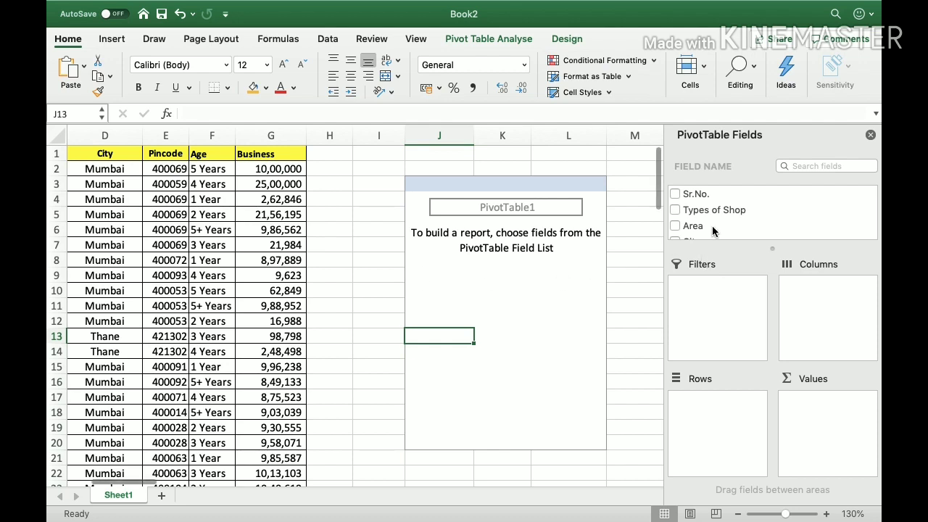
Add the Types of Shop field to the pivot table's rows and look through the row labels.
scroll(707, 227, down, 2)
scroll(713, 231, down, 1)
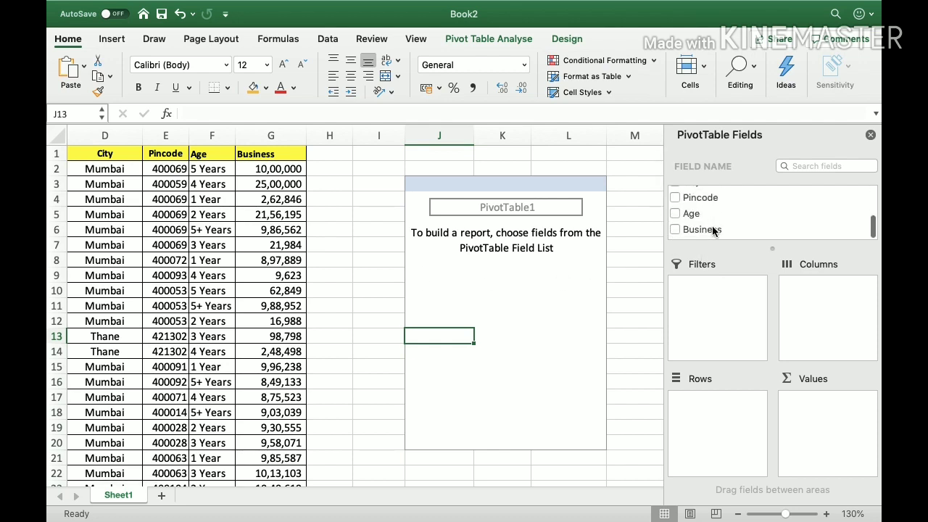
scroll(713, 230, up, 3)
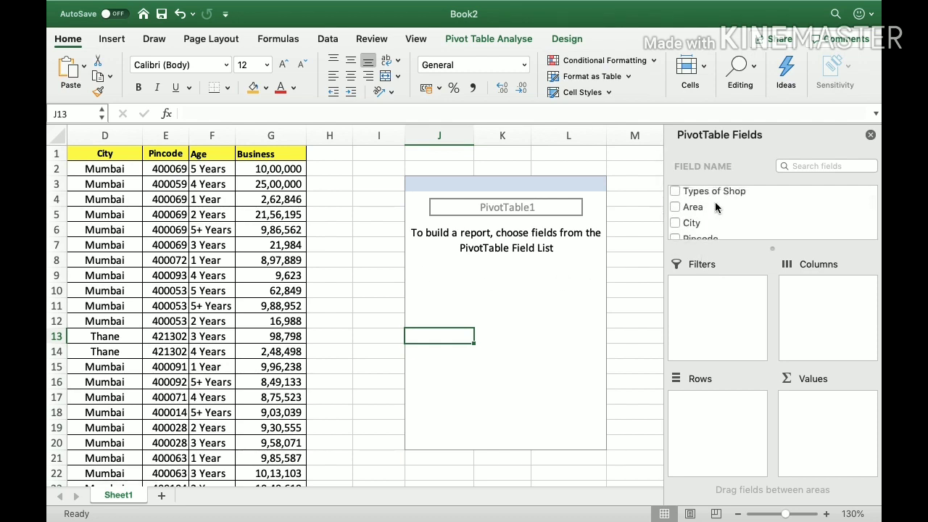
drag(719, 191, 720, 408)
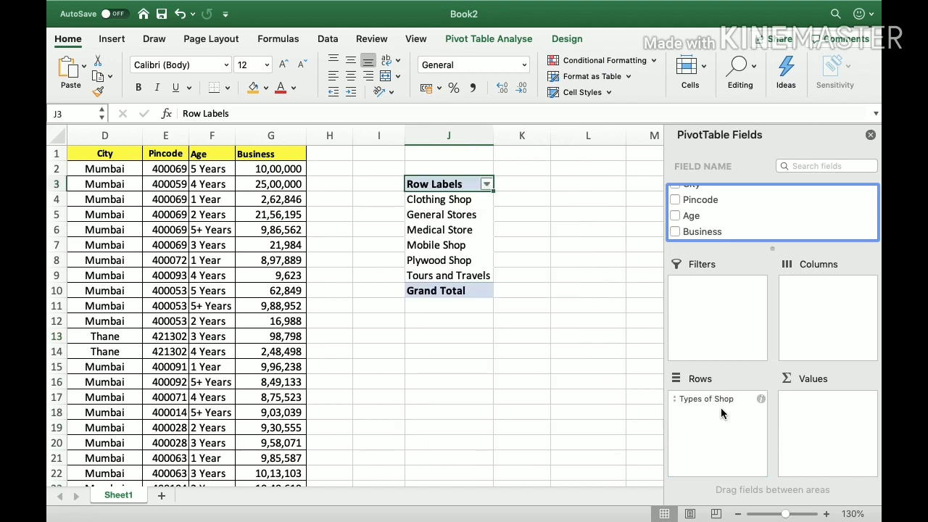
click(440, 199)
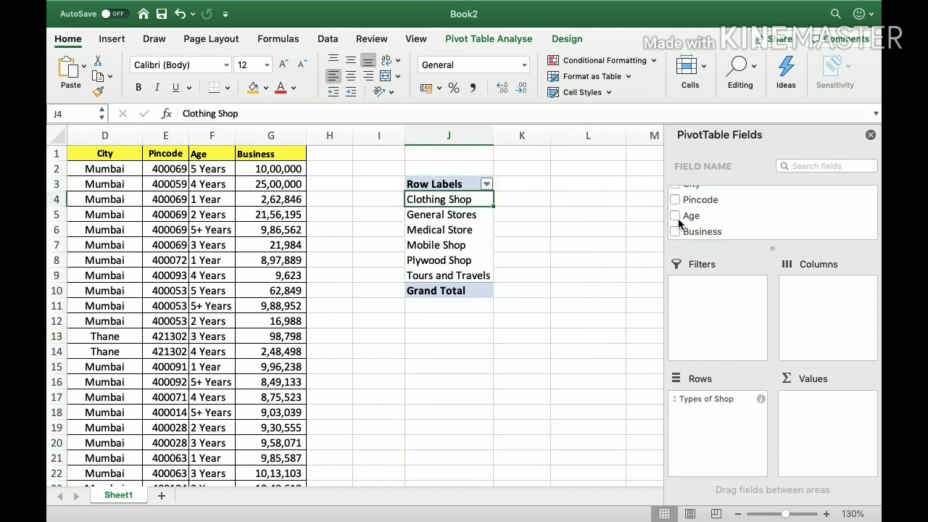
key(Down)
key(Down)
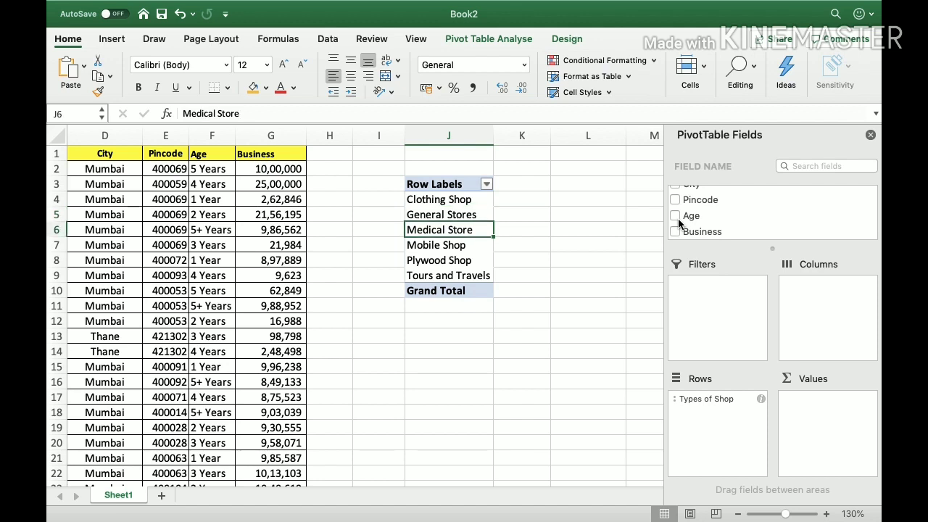
key(Down)
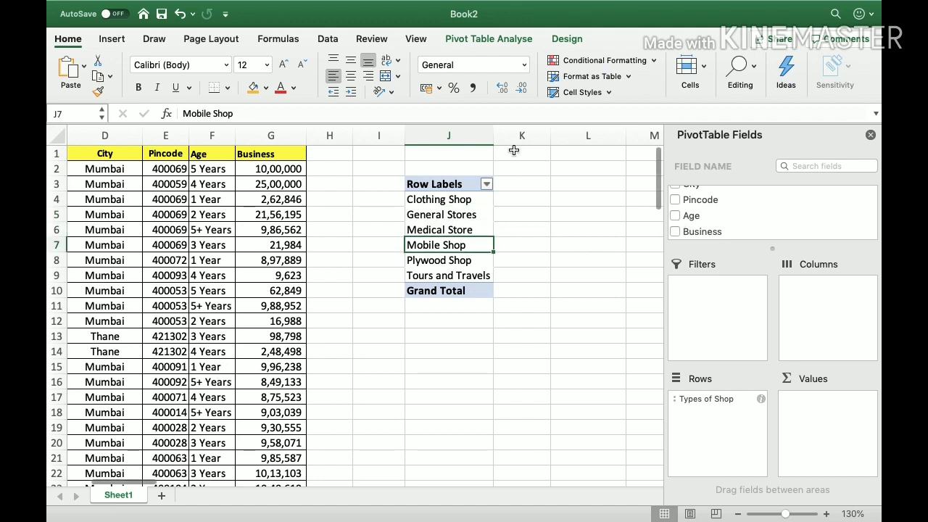
mouse_move(519, 4)
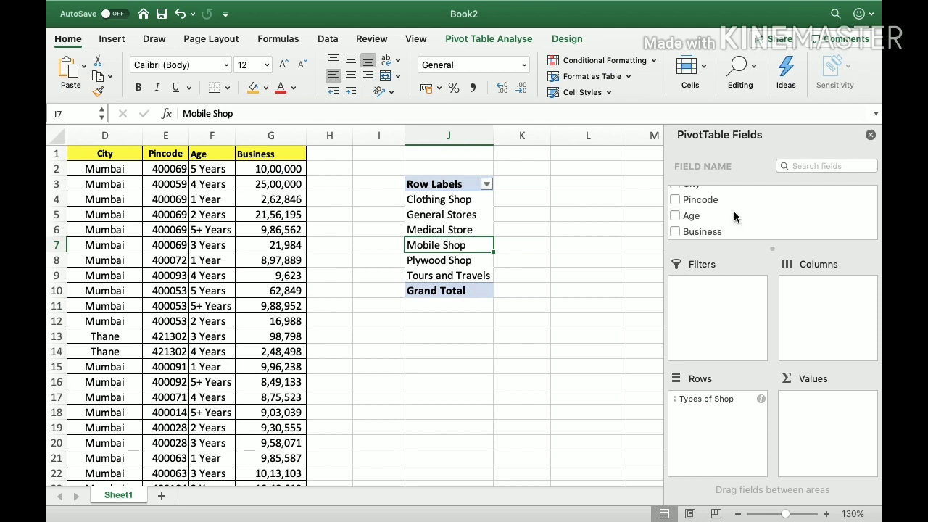
Add the Types of Shop field to the pivot table's values as a count.
scroll(749, 225, up, 3)
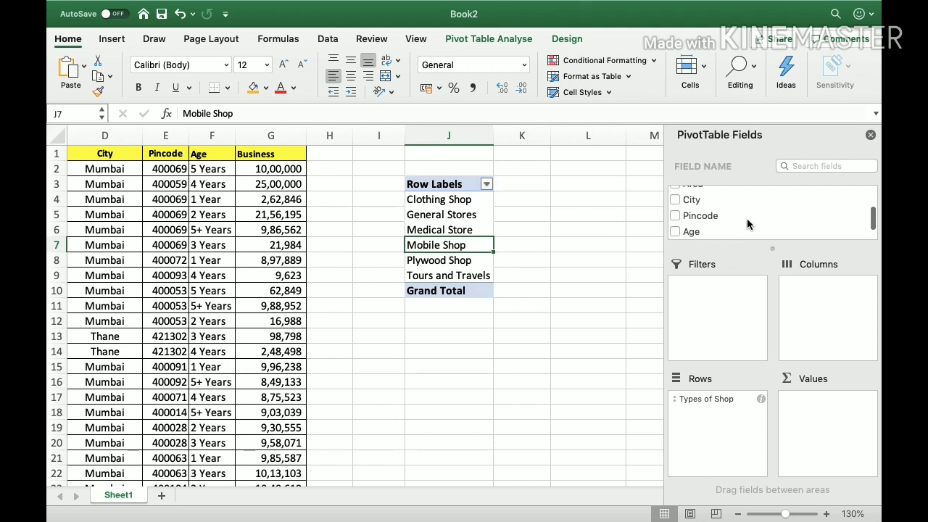
scroll(749, 225, up, 1)
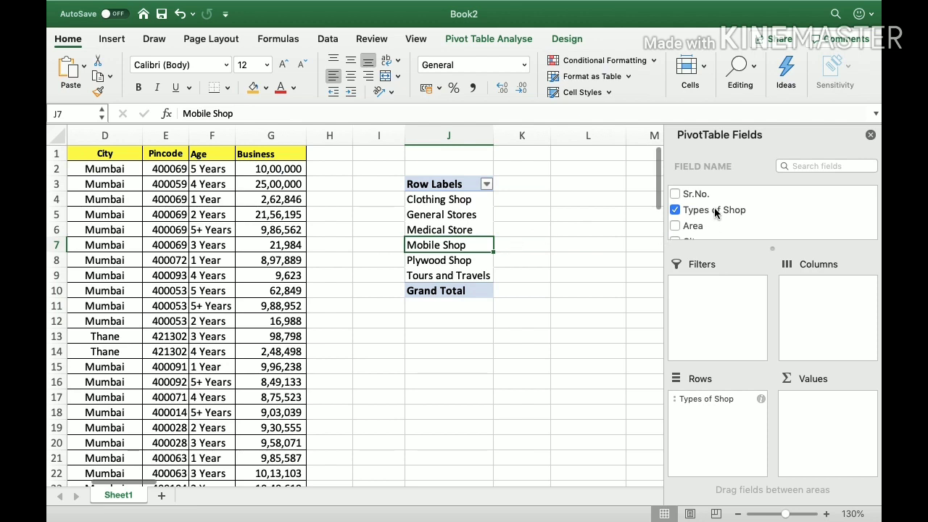
click(714, 209)
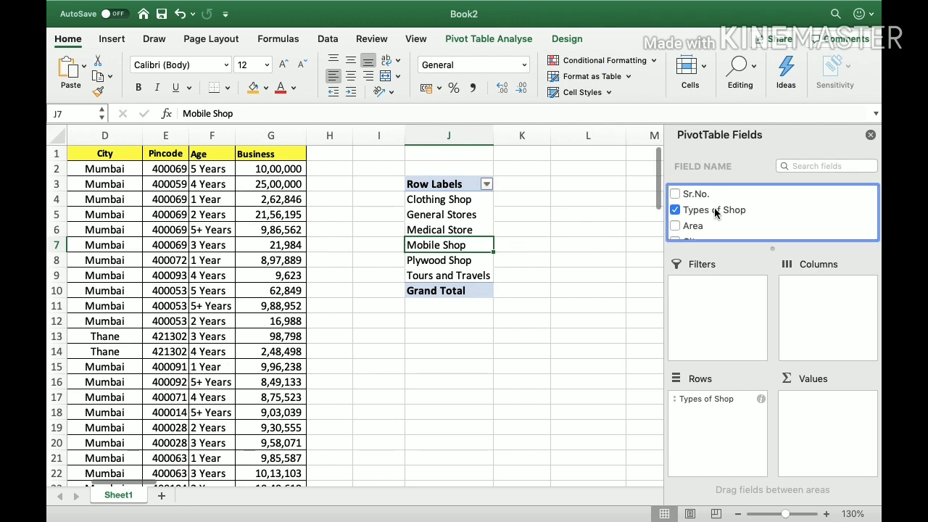
drag(714, 207, 828, 407)
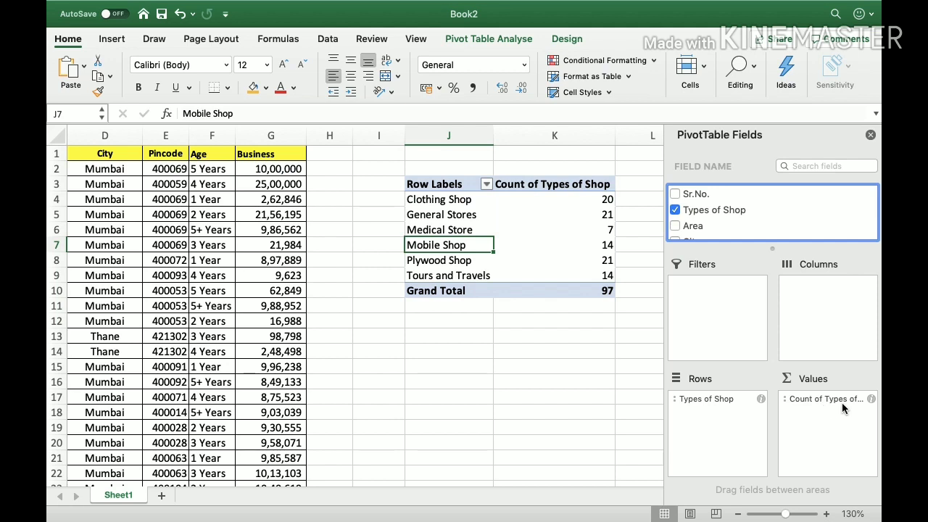
Go through the pivot table's count for each shop type, from Clothing Shop down to Tours and Travels.
click(500, 197)
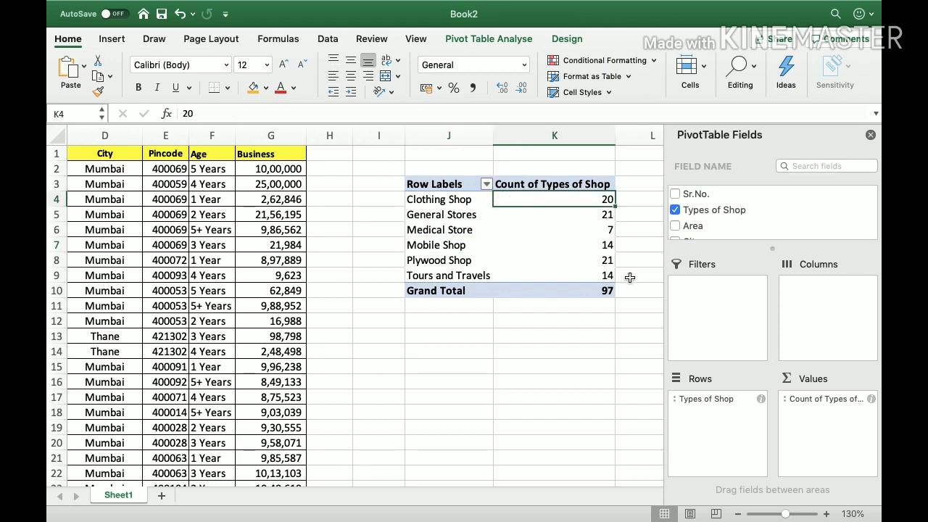
key(Left)
key(Right)
key(Down)
key(Up)
key(Left)
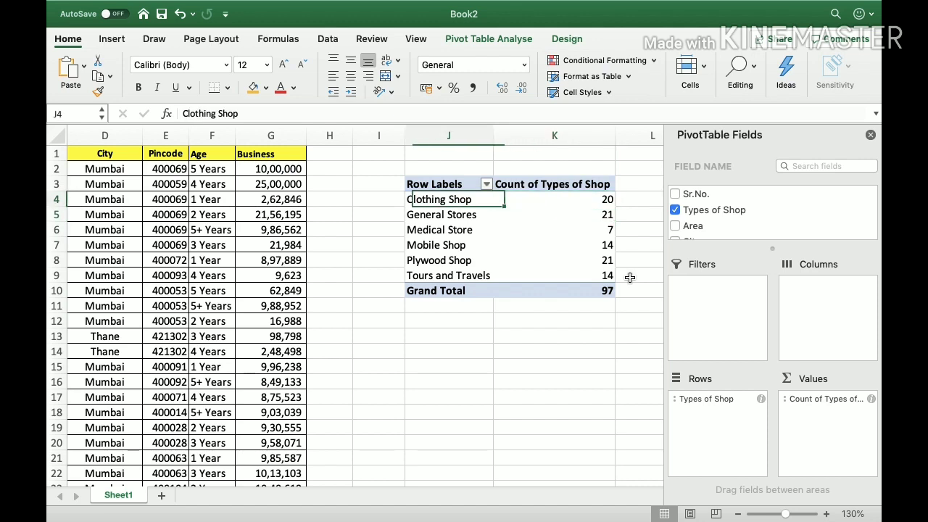
key(Down)
key(Right)
key(Left)
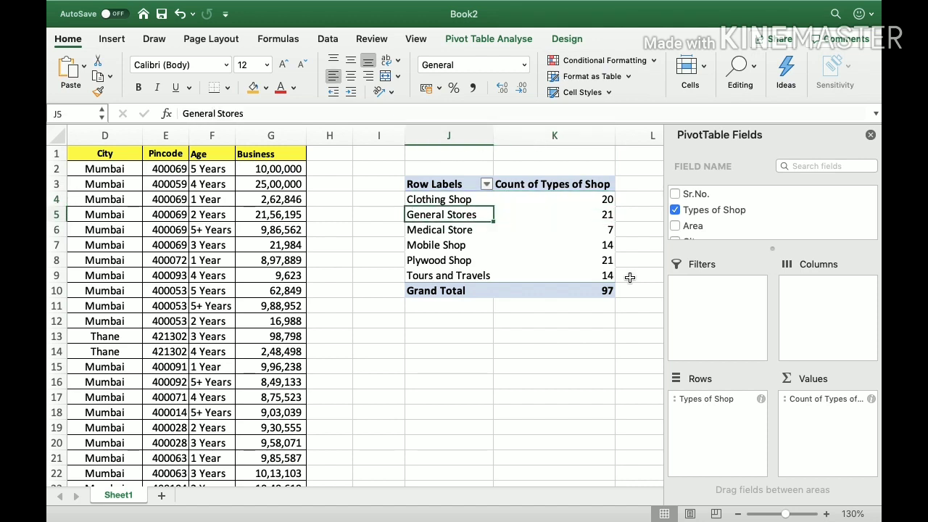
key(Down)
key(Right)
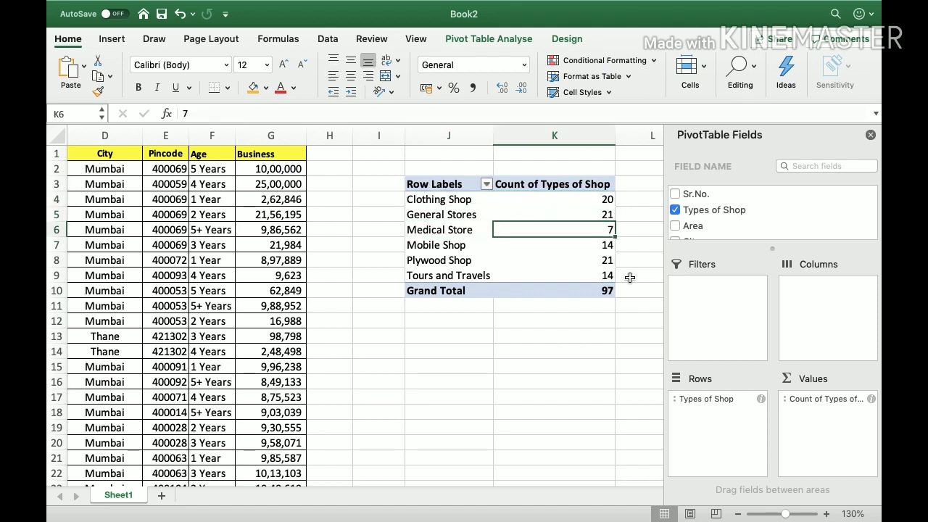
key(Down)
key(Down)
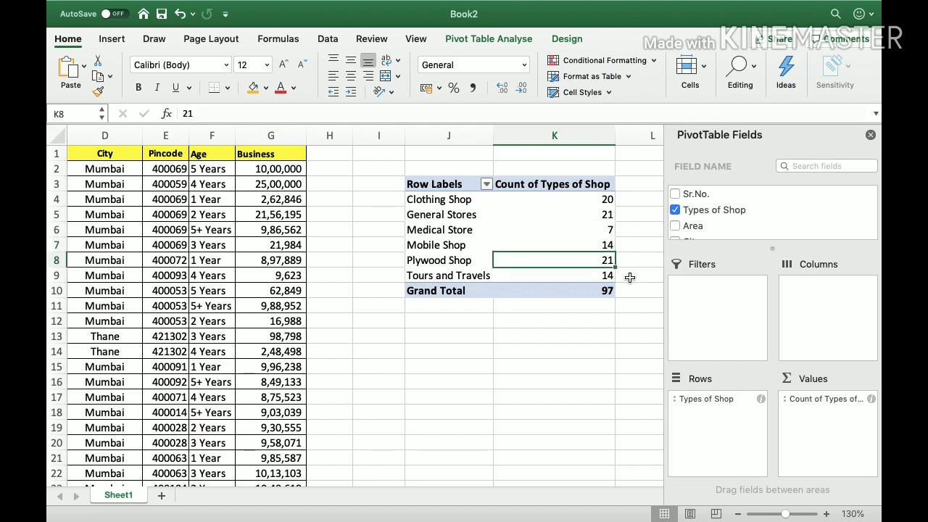
key(Down)
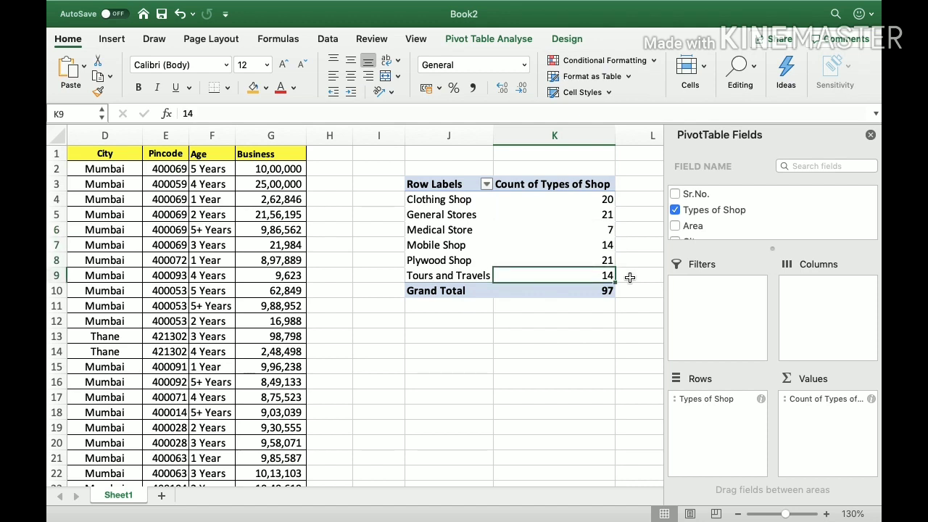
Add the City field to the pivot table's rows above Types of Shop.
scroll(630, 278, right, 2)
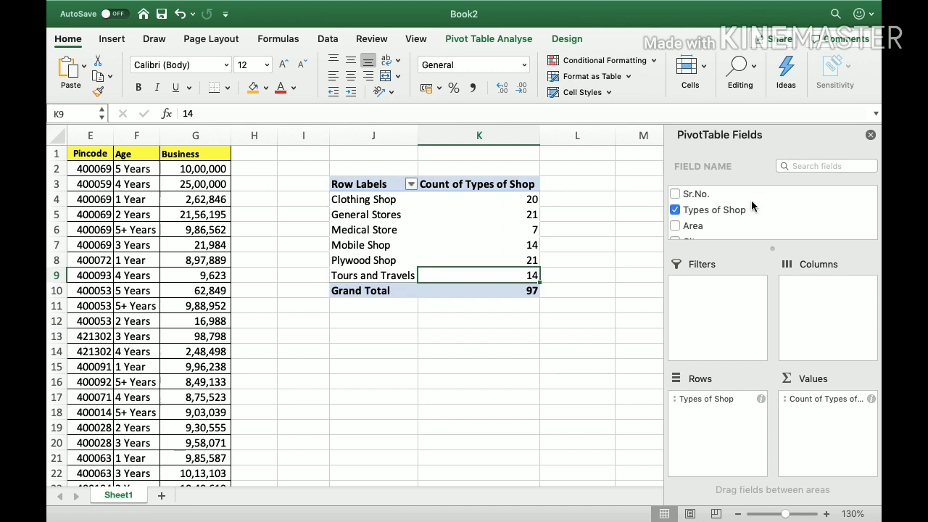
scroll(752, 200, down, 2)
scroll(752, 202, up, 1)
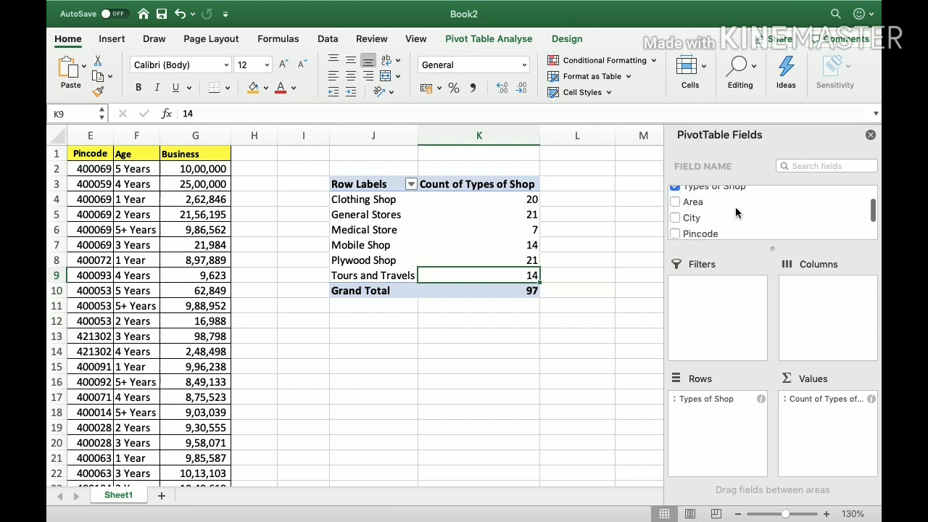
click(691, 218)
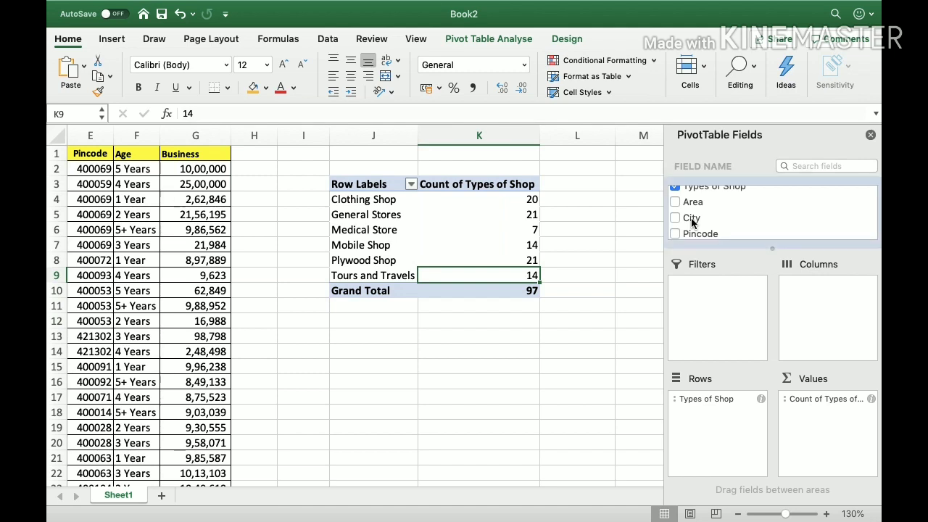
drag(691, 220, 713, 435)
click(710, 403)
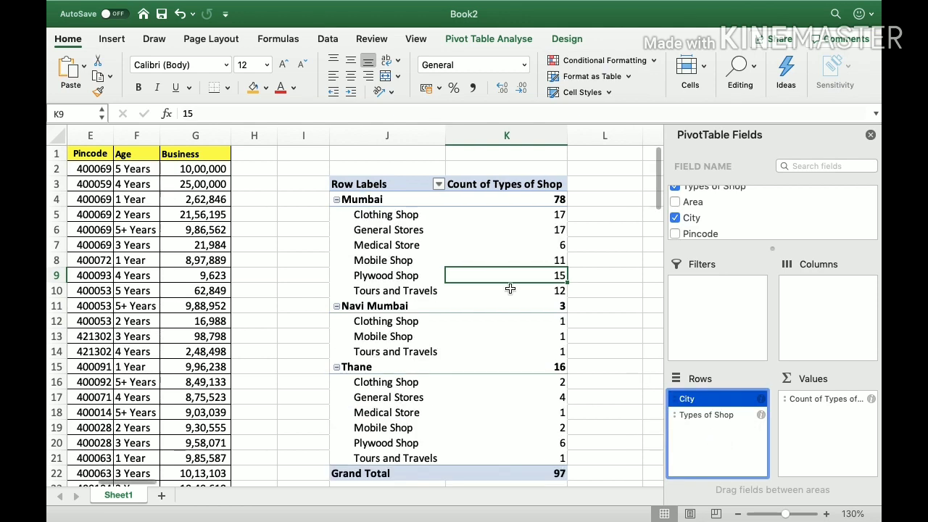
Go through the Mumbai group in the pivot table, comparing the city's count with the count for each shop type from Clothing Shop to Tours and Travels.
click(439, 243)
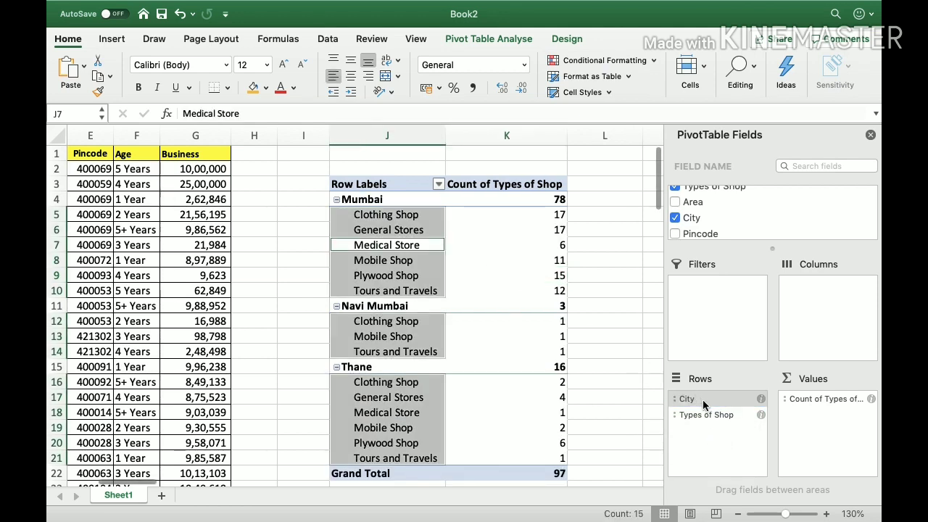
click(448, 257)
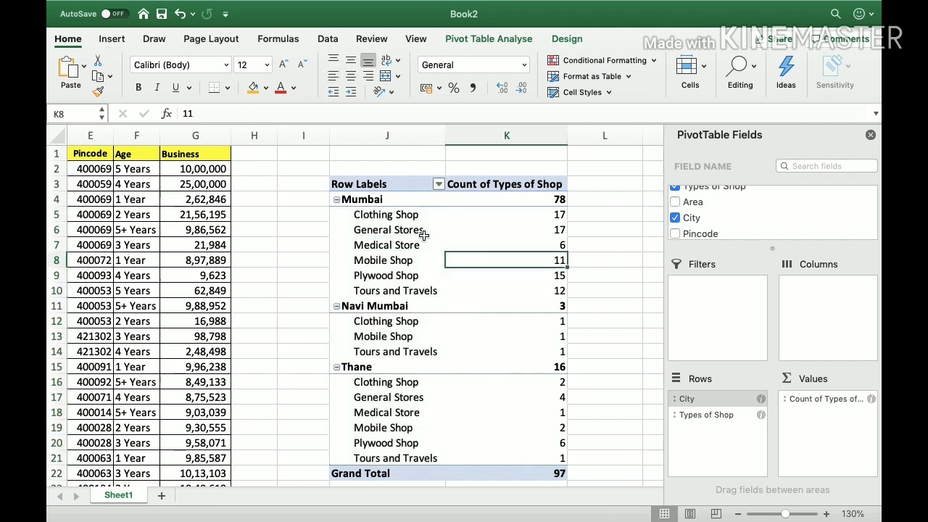
click(399, 201)
key(Right)
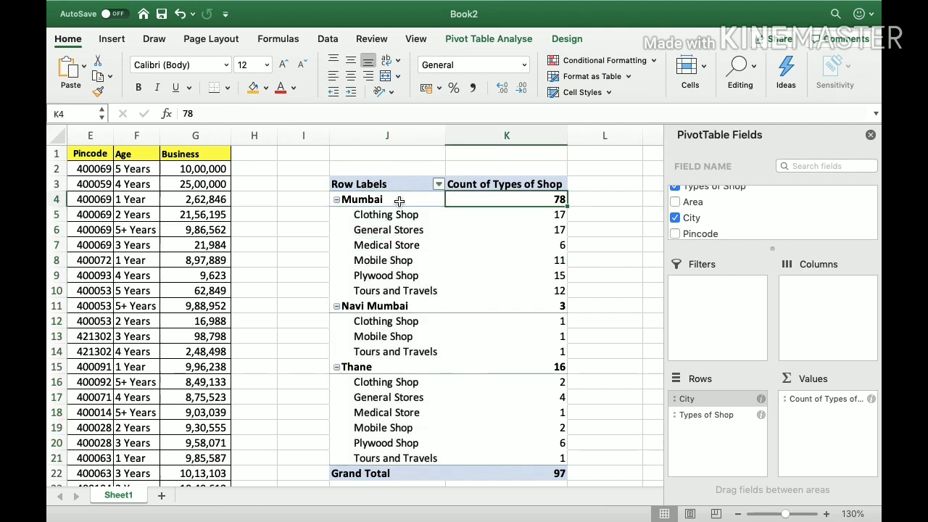
key(Left)
key(Down)
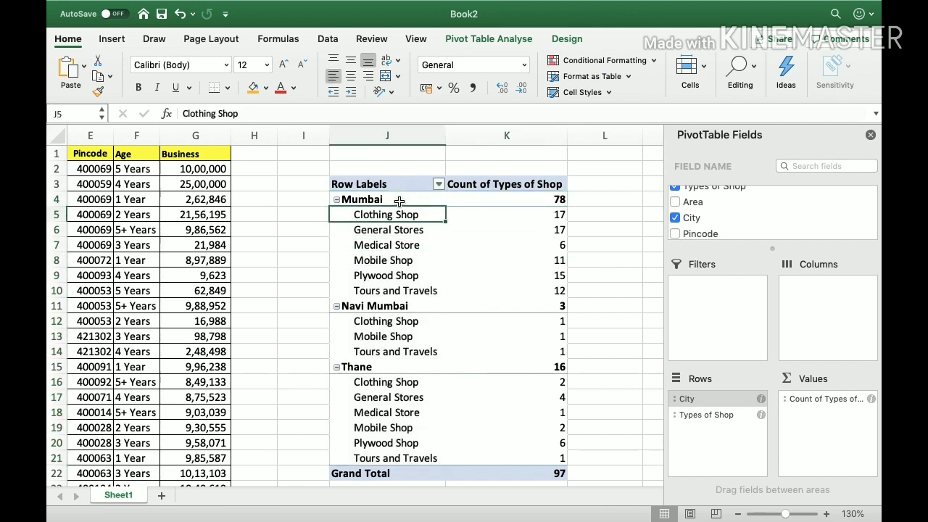
key(Right)
key(Down)
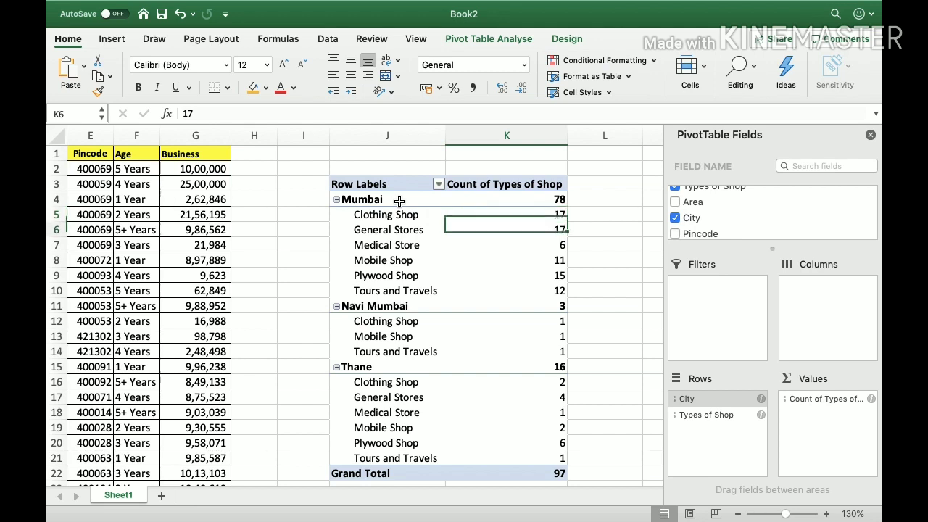
key(Left)
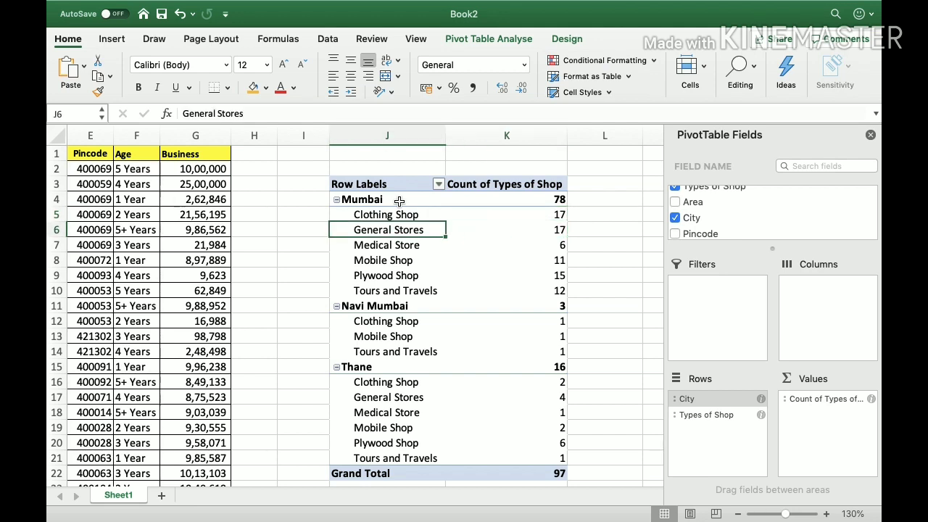
key(Right)
key(Down)
key(Down)
key(Down)
key(Down)
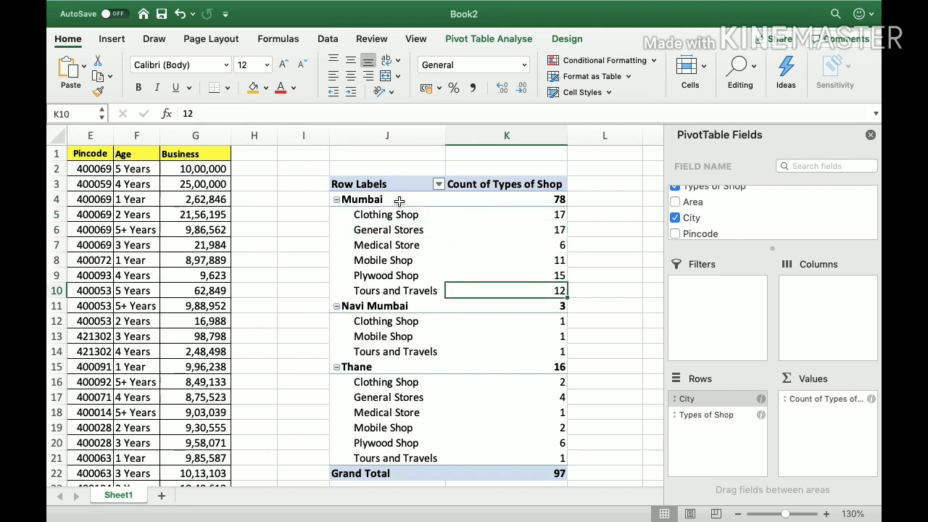
key(Down)
key(Up)
Remove the Types of Shop field from the pivot table's rows and check the counts for Navi Mumbai and Thane.
click(702, 417)
click(702, 417)
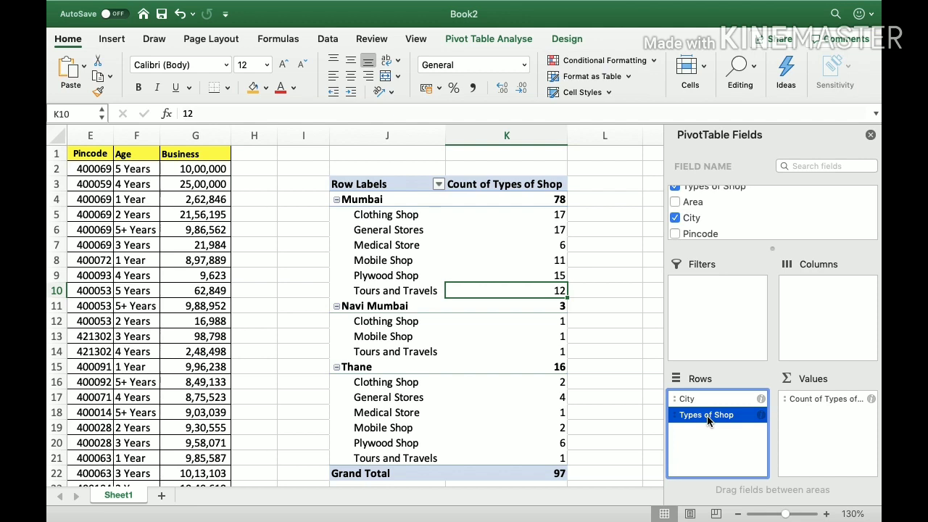
drag(709, 421, 725, 226)
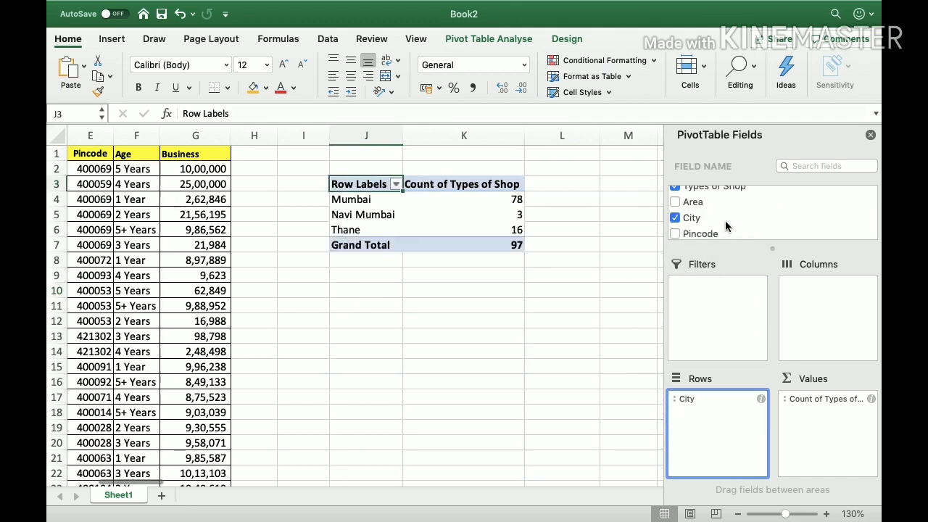
click(370, 218)
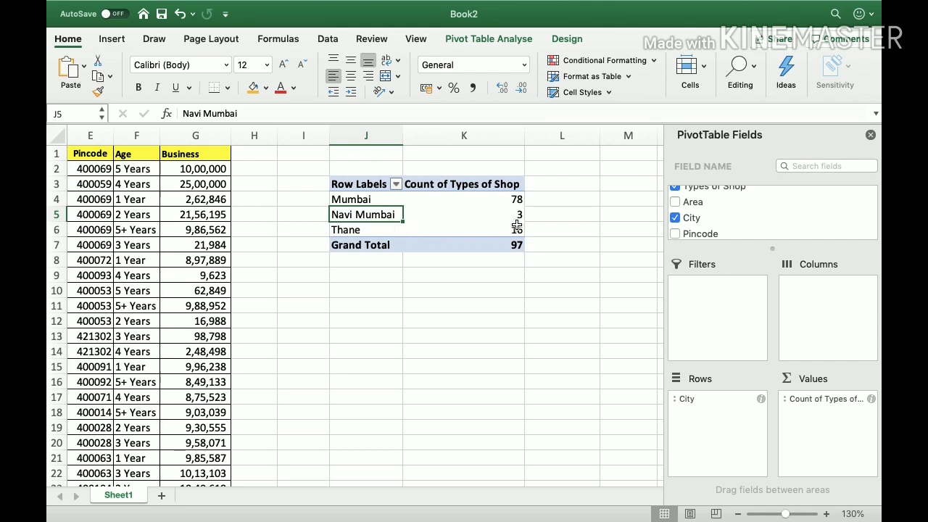
click(385, 231)
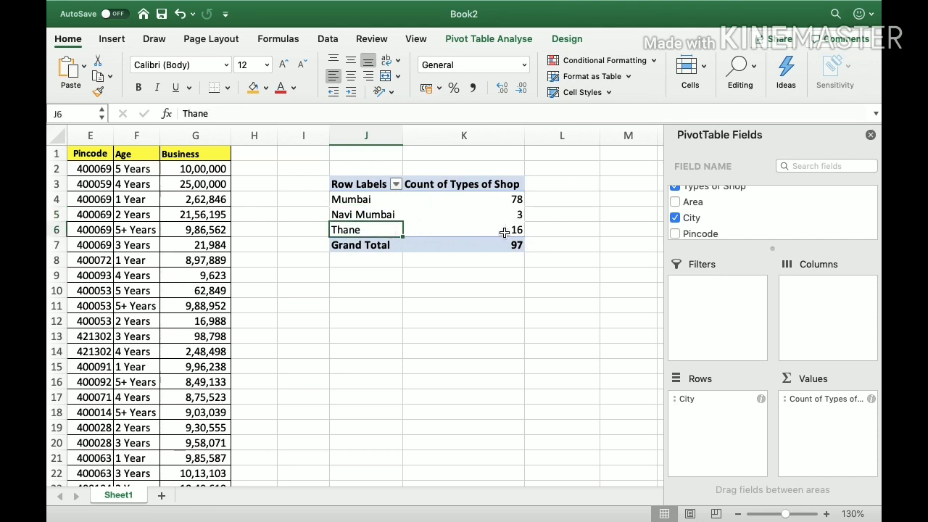
click(504, 232)
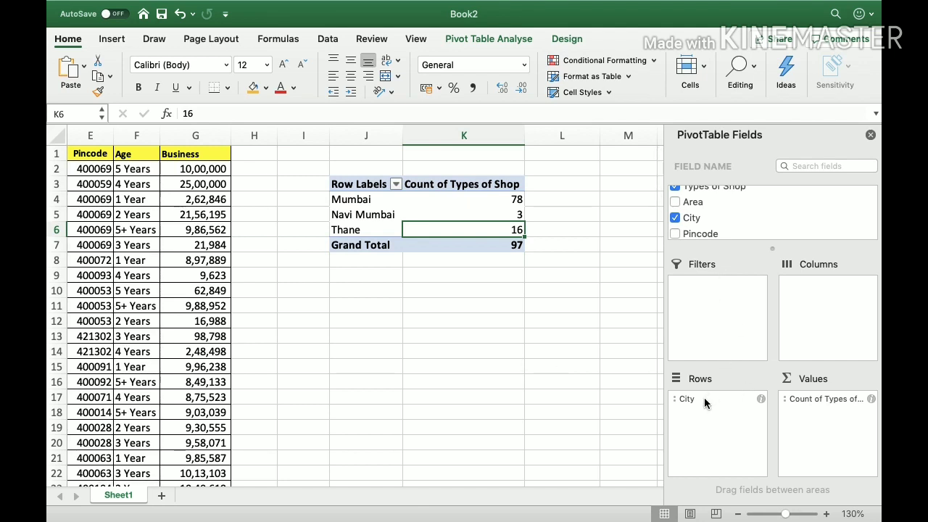
Move the City field from the pivot table's rows to its filters and add Types of Shop back to the rows.
drag(704, 398, 711, 321)
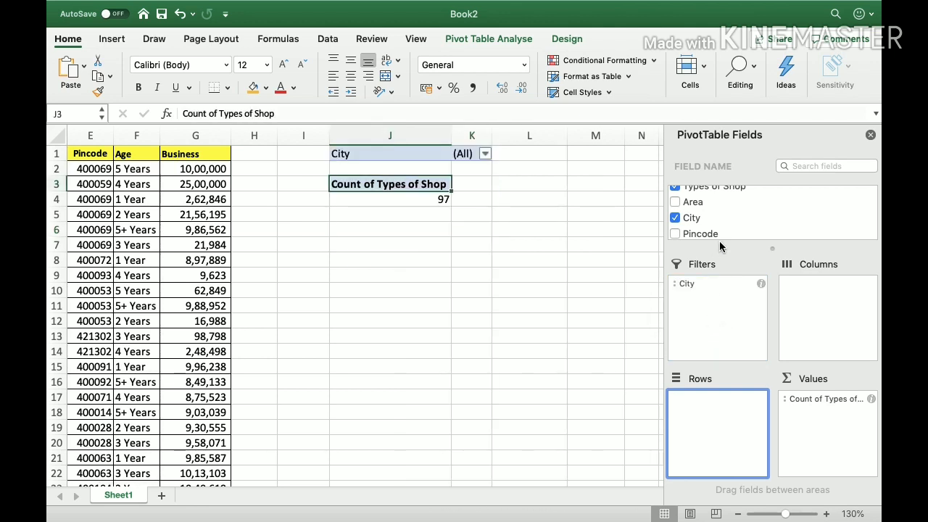
scroll(720, 232, up, 2)
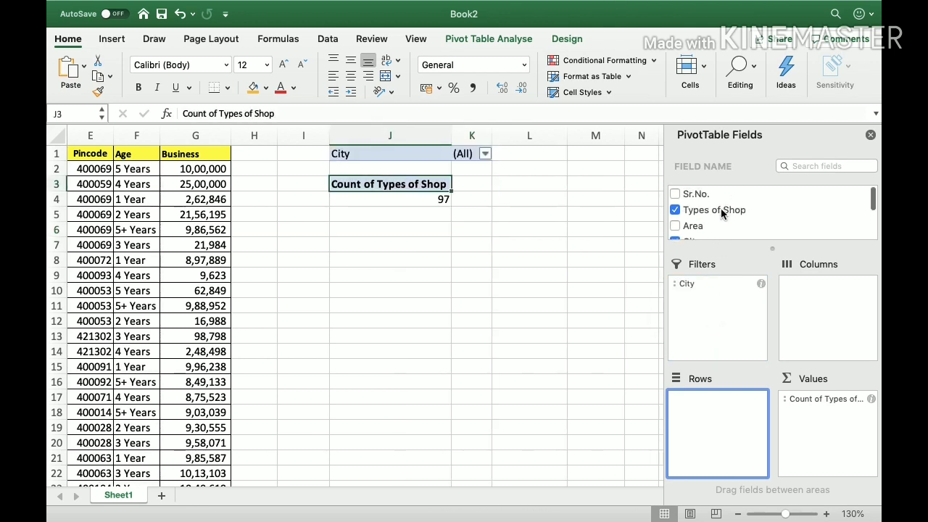
click(720, 211)
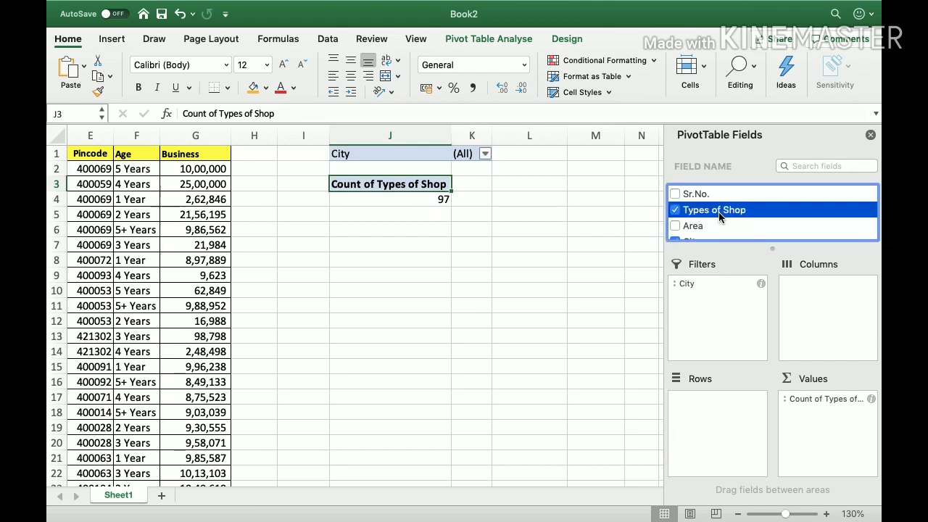
drag(720, 216, 711, 423)
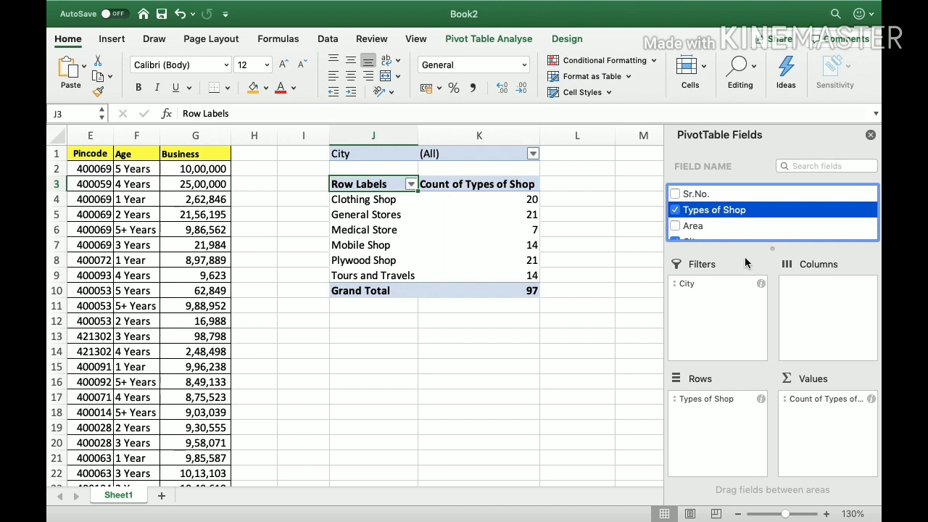
Add the Age field to the pivot table's columns.
click(818, 300)
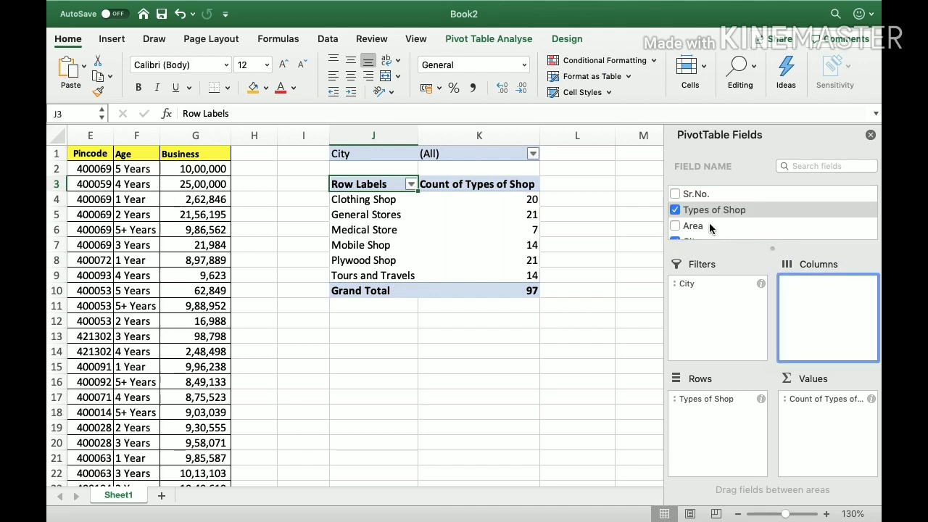
scroll(710, 229, down, 1)
scroll(710, 228, down, 3)
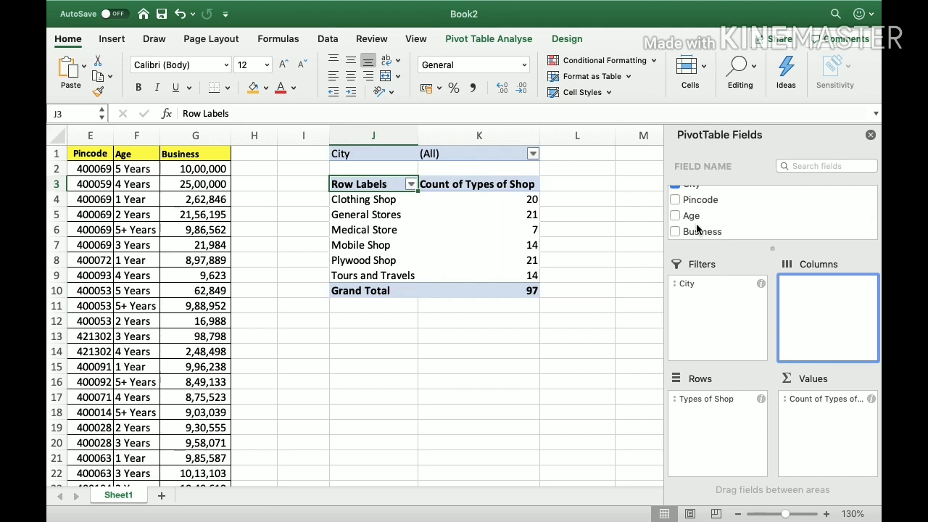
click(691, 224)
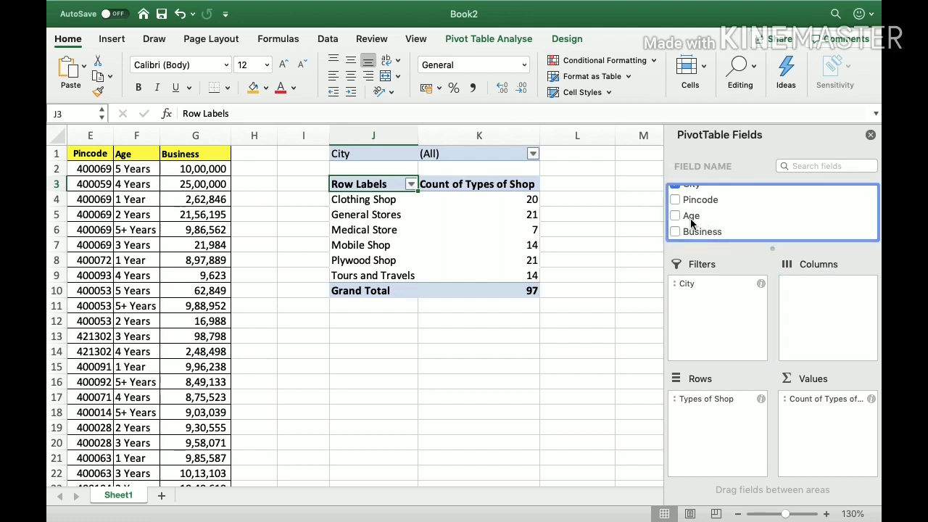
drag(691, 222, 801, 289)
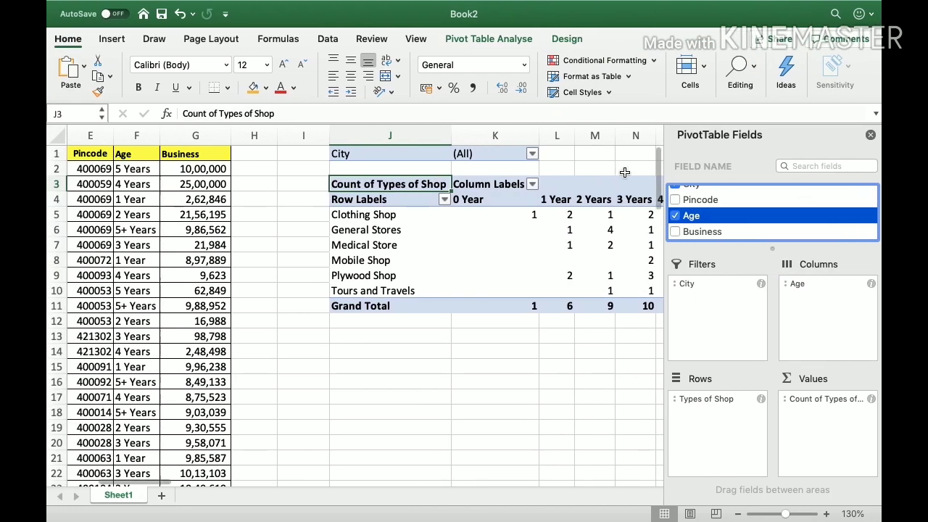
Look across the full width of the pivot table, from the age columns to the Grand Total column.
click(566, 349)
key(Right)
key(Right)
key(Right)
key(Right)
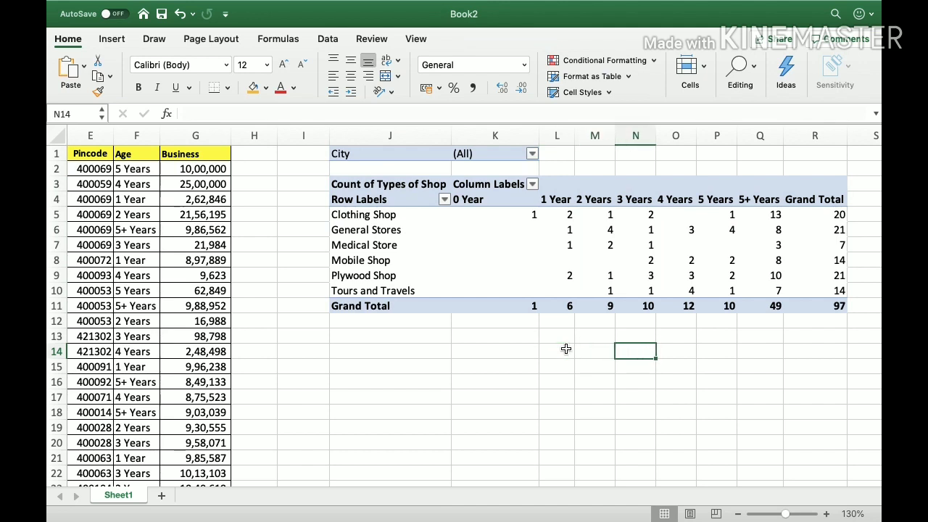
key(Right)
key(Right)
key(Right)
key(Right)
key(Right)
key(Left)
key(Left)
key(Left)
key(Left)
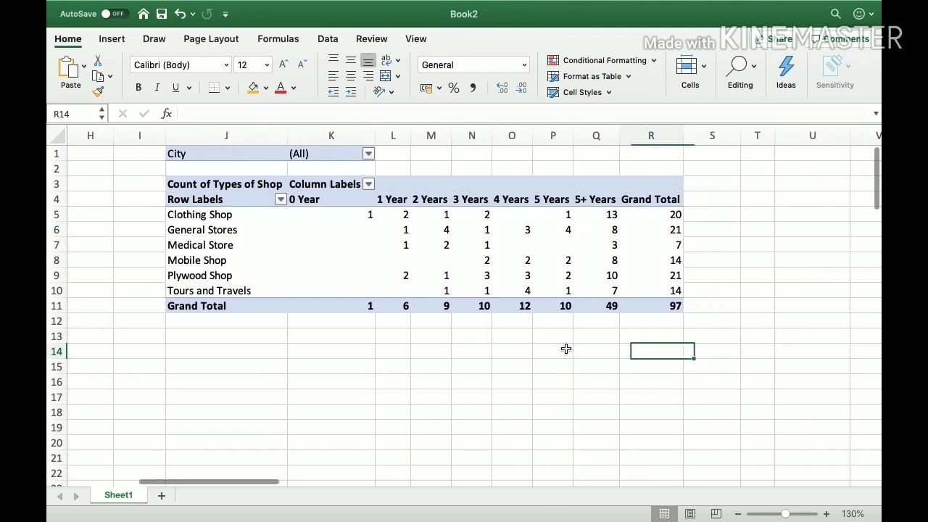
Examine the pivot table's City filter, shop type row labels, age column headings and the 1 Year count for Clothing Shop.
click(236, 153)
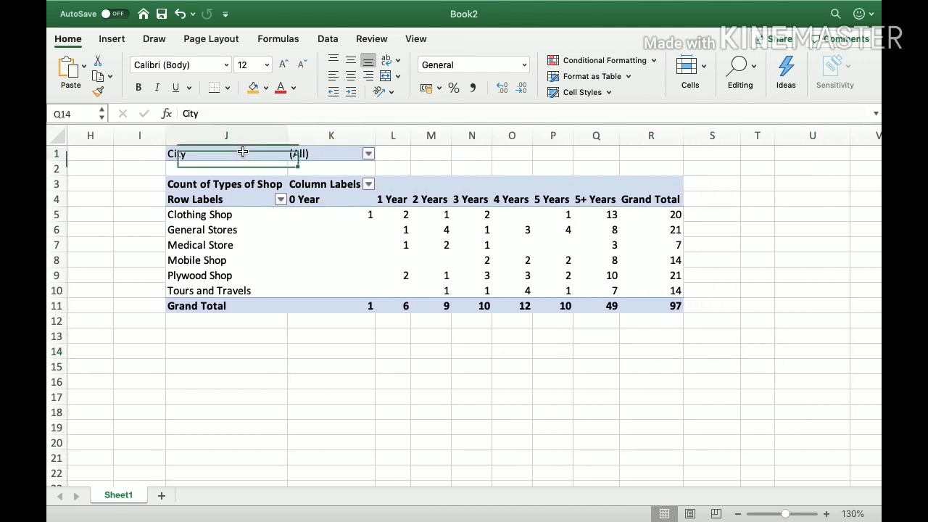
drag(242, 215, 239, 305)
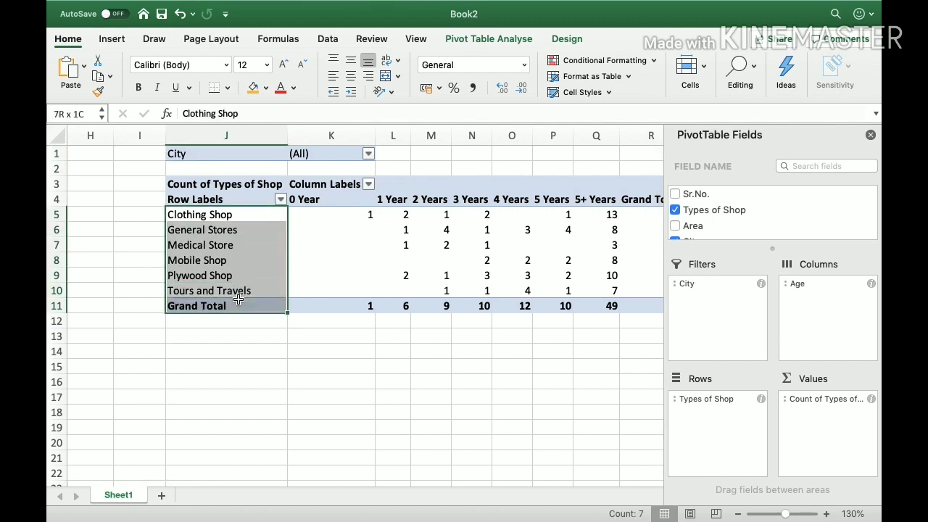
click(387, 205)
key(Right)
key(Right)
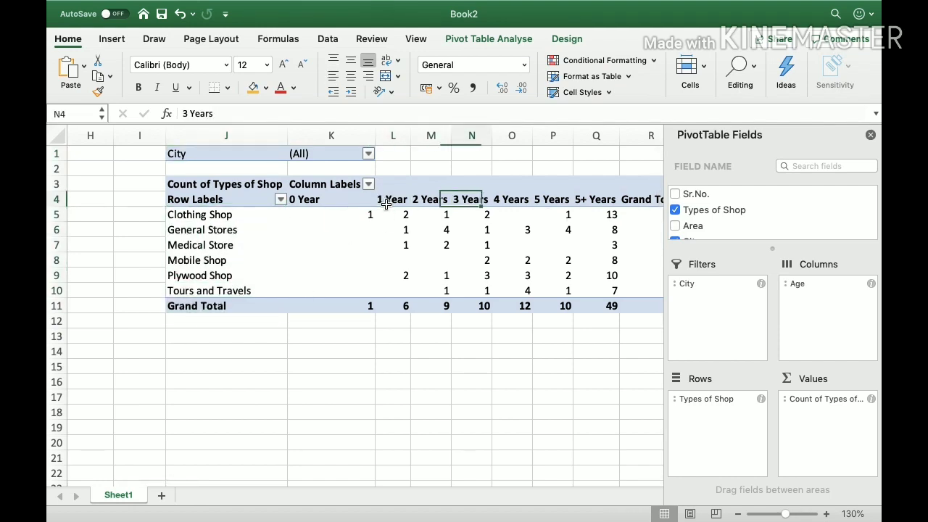
key(Left)
key(Left)
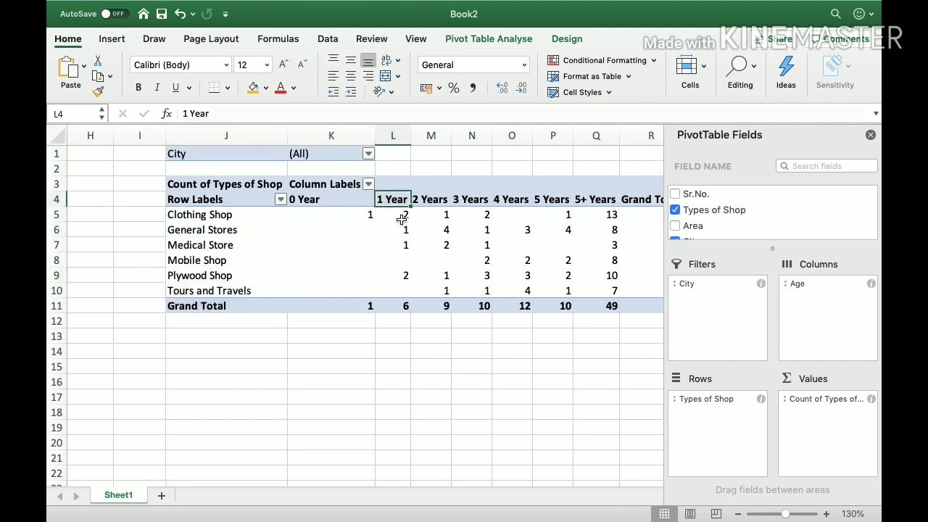
click(401, 218)
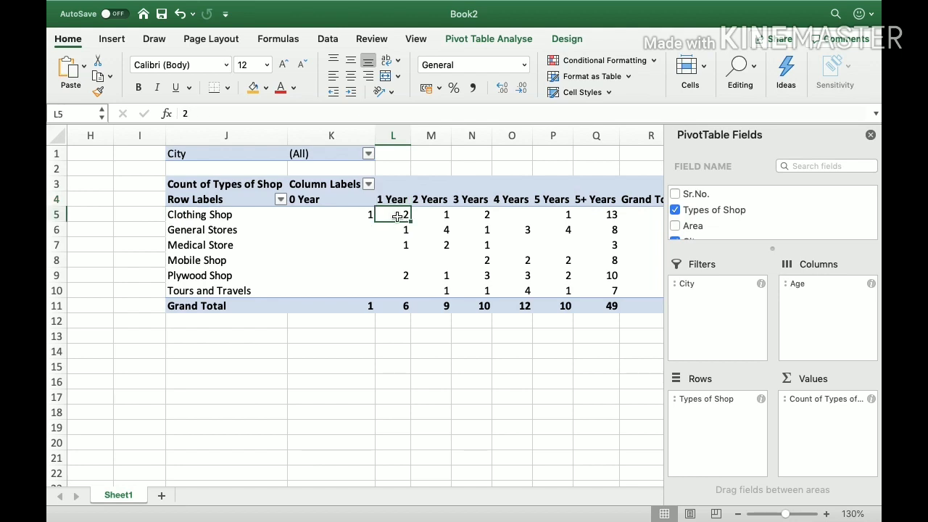
Filter the pivot table by City to show only Mumbai and check the 1 Year counts.
click(368, 154)
click(408, 210)
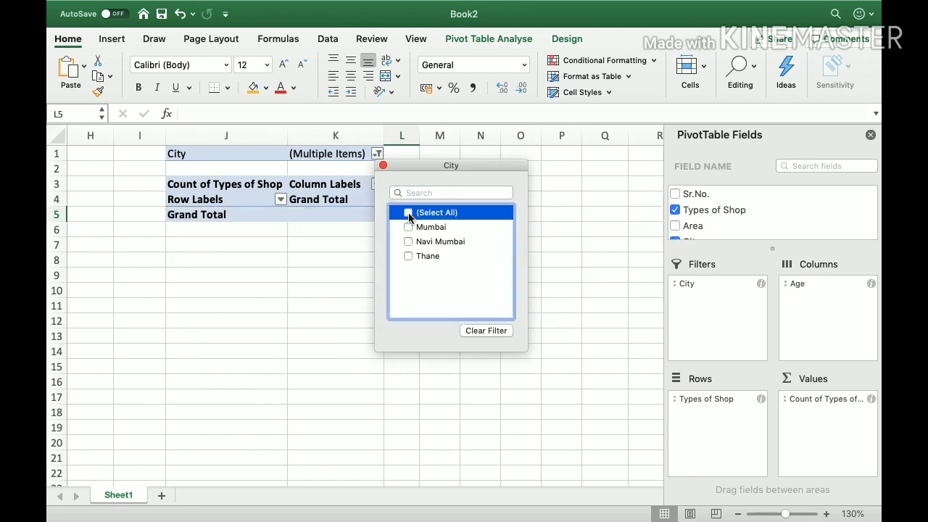
click(380, 164)
click(377, 154)
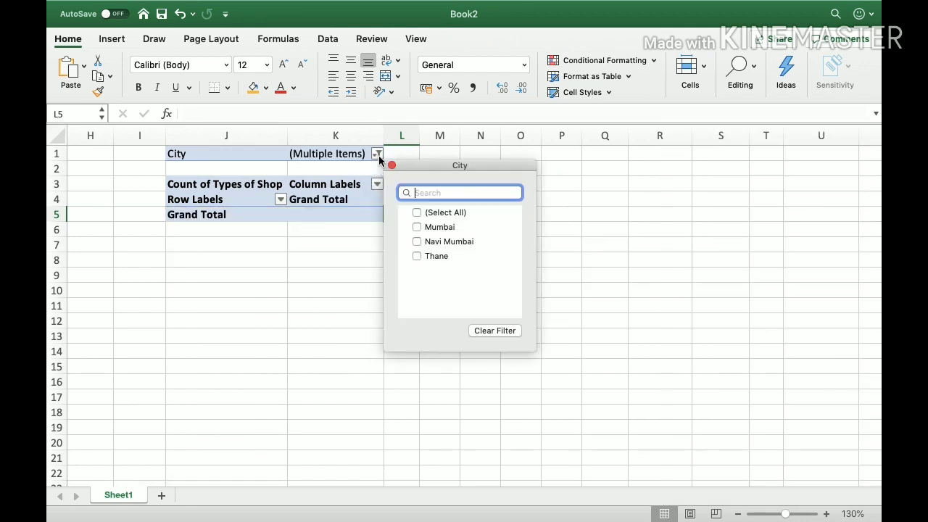
click(416, 228)
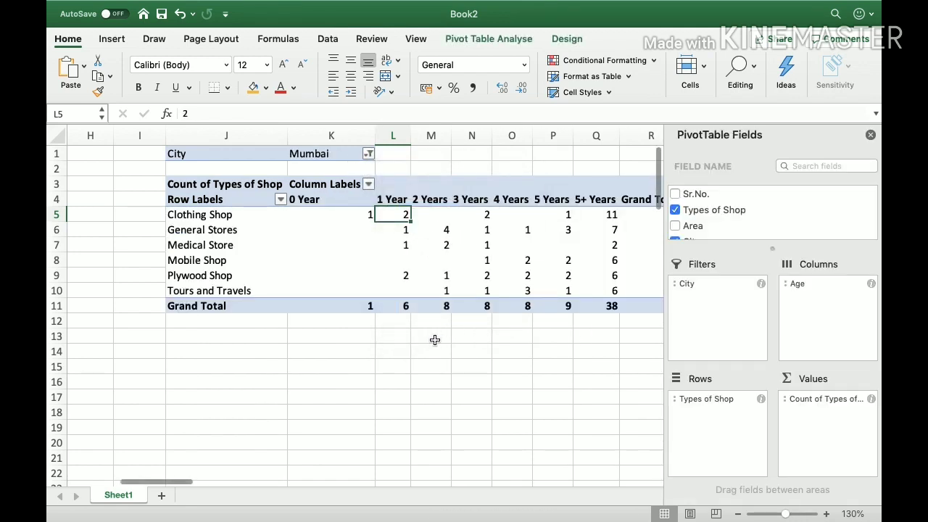
click(405, 275)
click(383, 215)
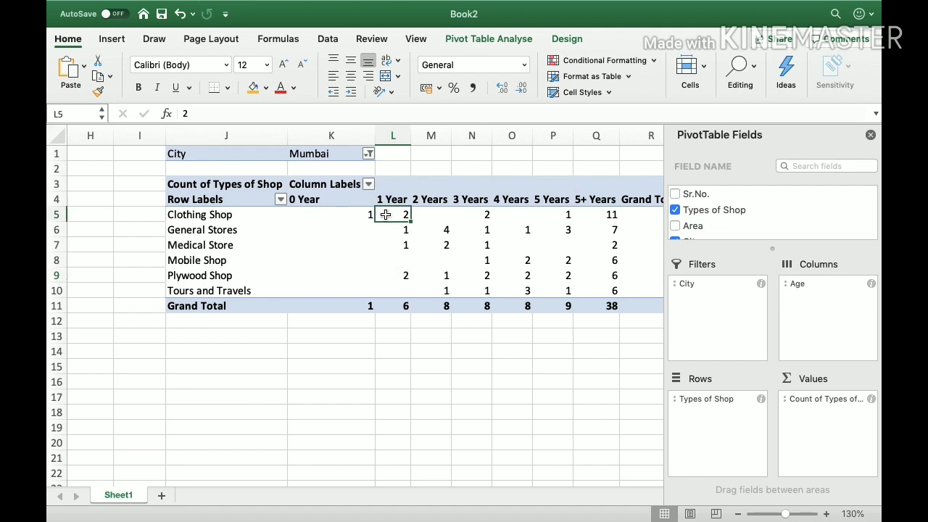
Examine the Grand Total column for each shop type in the Mumbai-filtered pivot table.
key(Right)
key(Right)
key(Right)
key(Right)
key(Right)
key(Right)
key(Down)
key(Down)
key(Down)
key(Down)
key(Down)
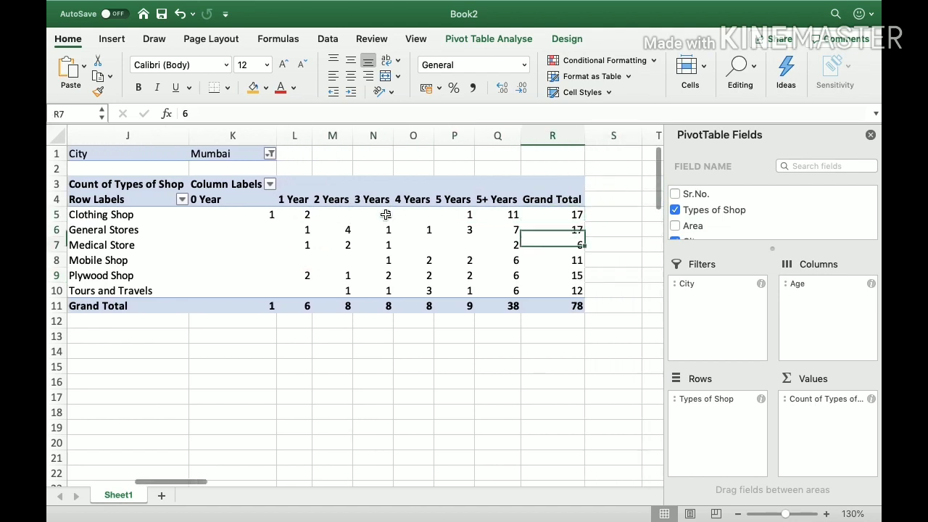
key(Down)
key(Up)
key(Up)
key(Up)
key(Up)
key(Up)
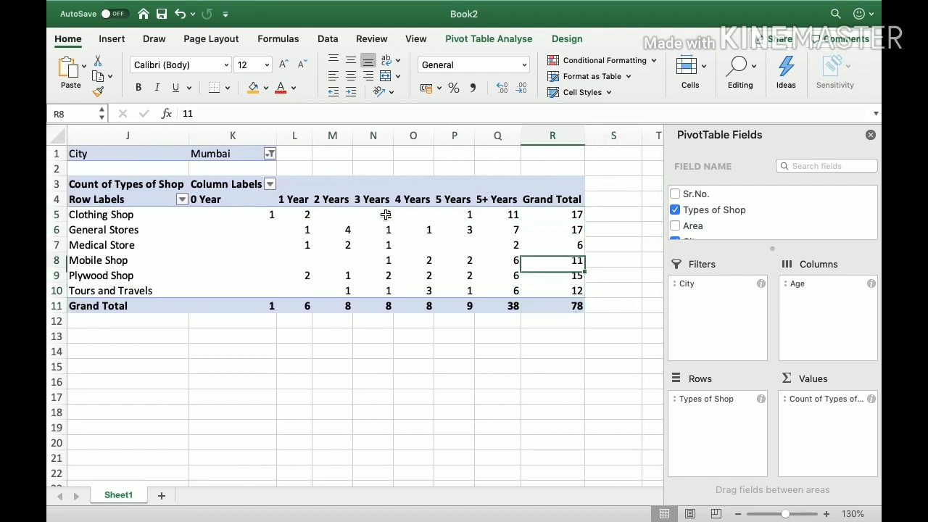
key(Up)
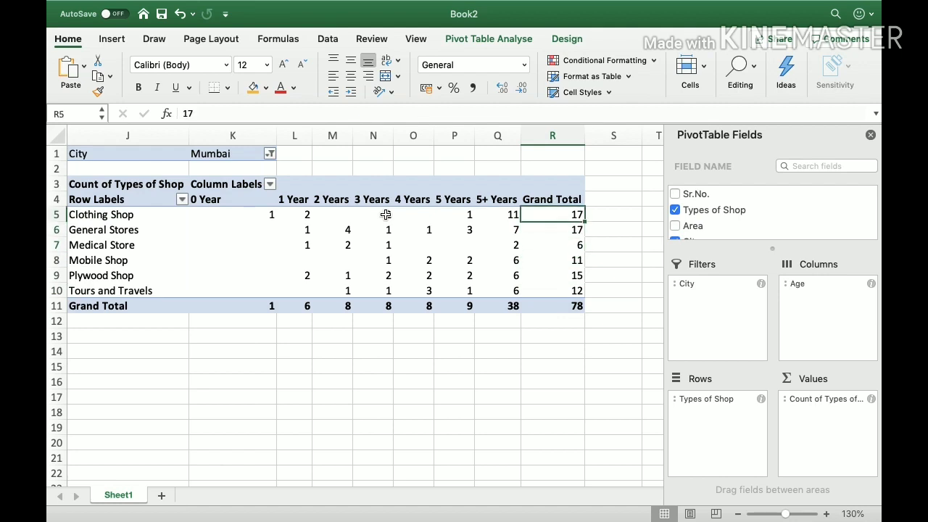
Drill down into the pivot table's overall Grand Total on a new sheet and select all Business values in the records.
double_click(563, 308)
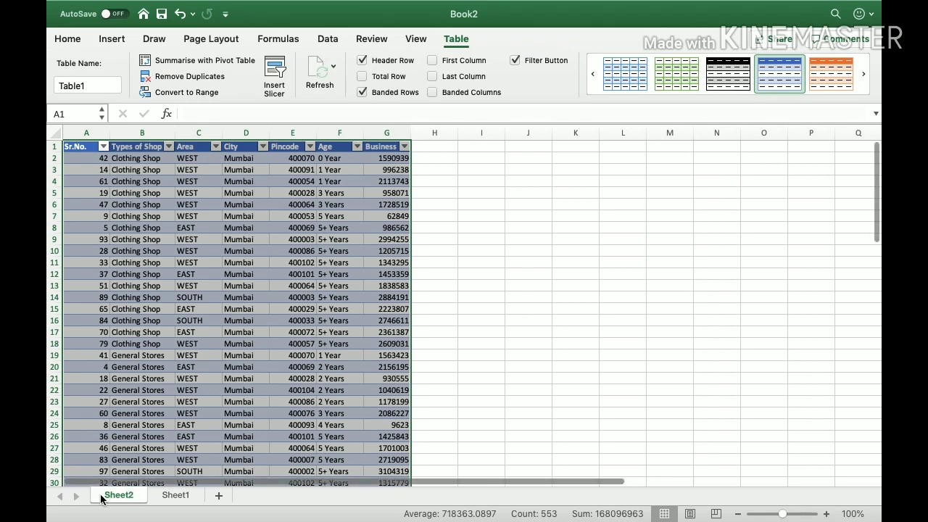
click(132, 172)
key(Down)
key(Up)
key(Up)
key(Right)
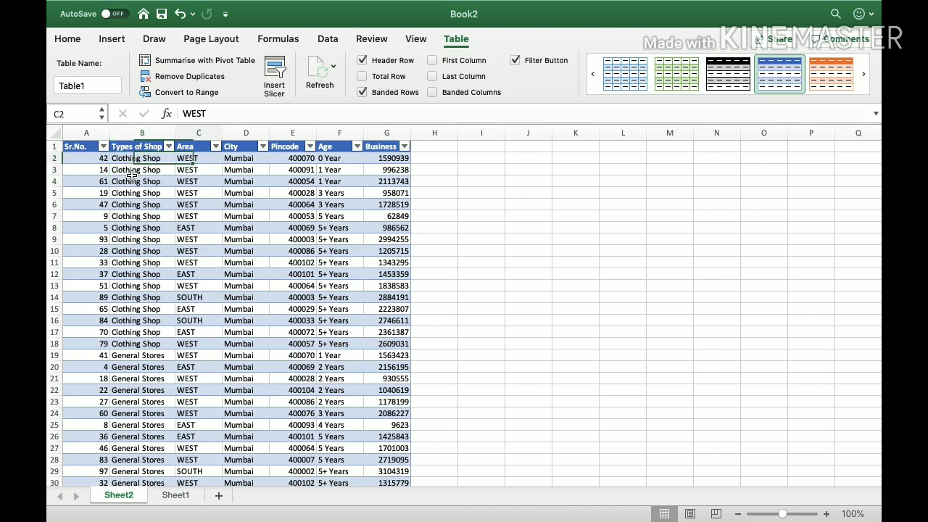
key(Right)
key(Right)
key(Right)
key(Right)
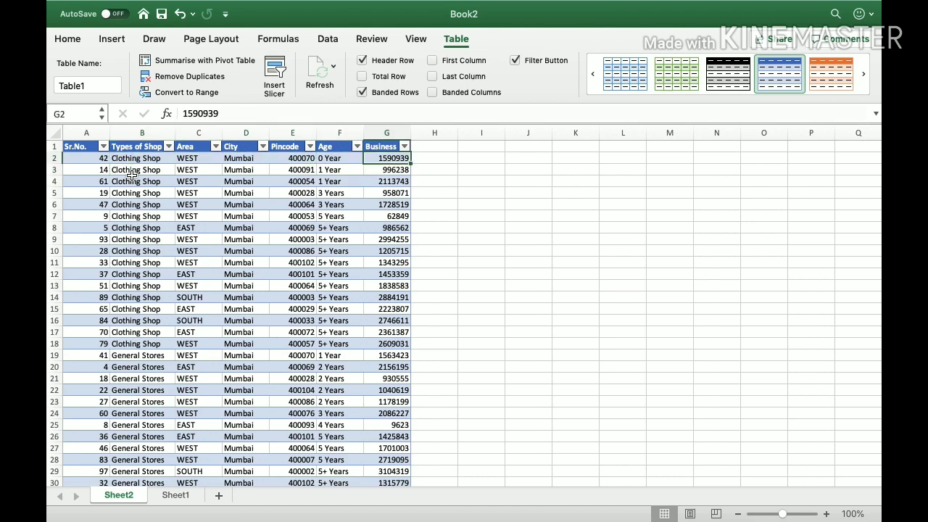
key(super+shift+Down)
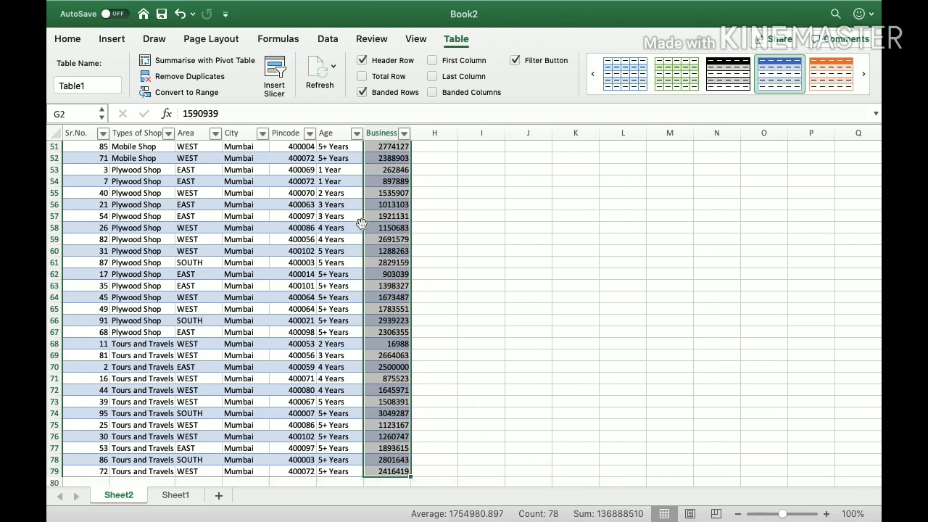
Drill down into the Clothing Shop Grand Total from Sheet1 and check the Business, type, area and pincode values of its records.
click(172, 495)
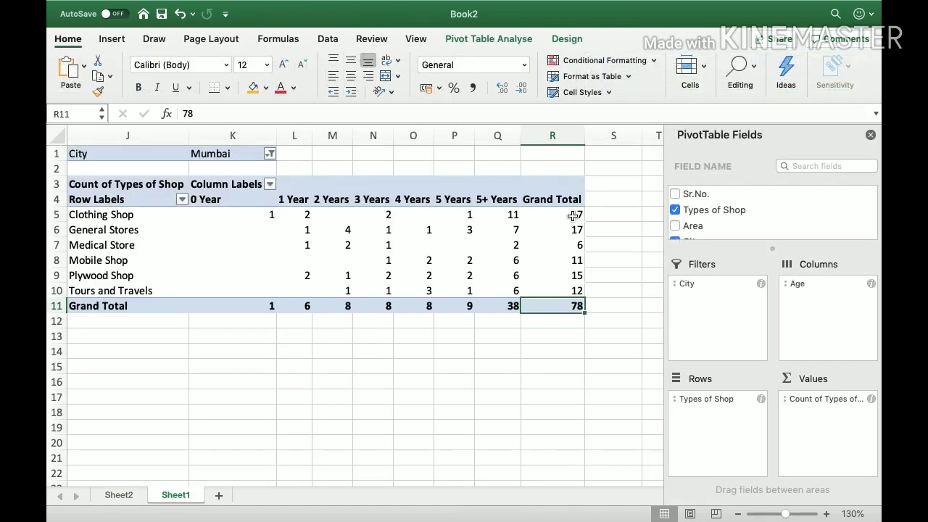
double_click(573, 215)
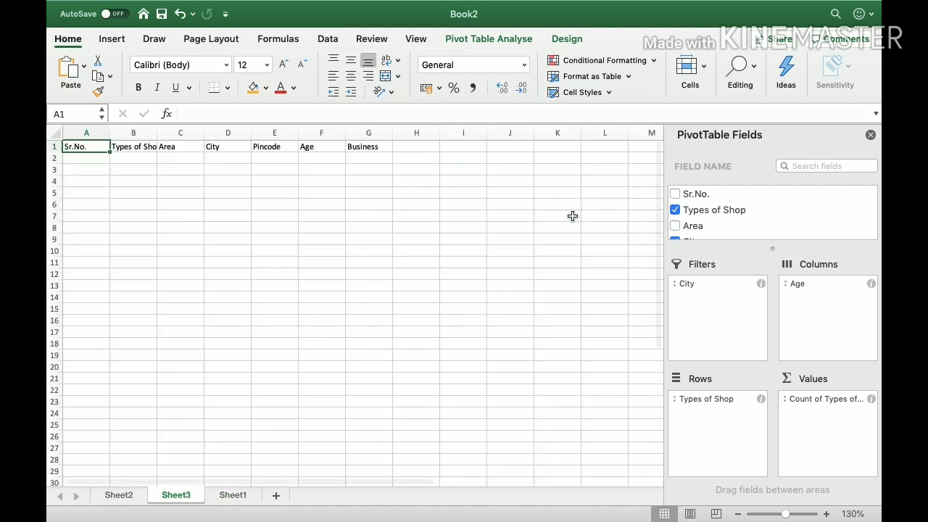
click(132, 170)
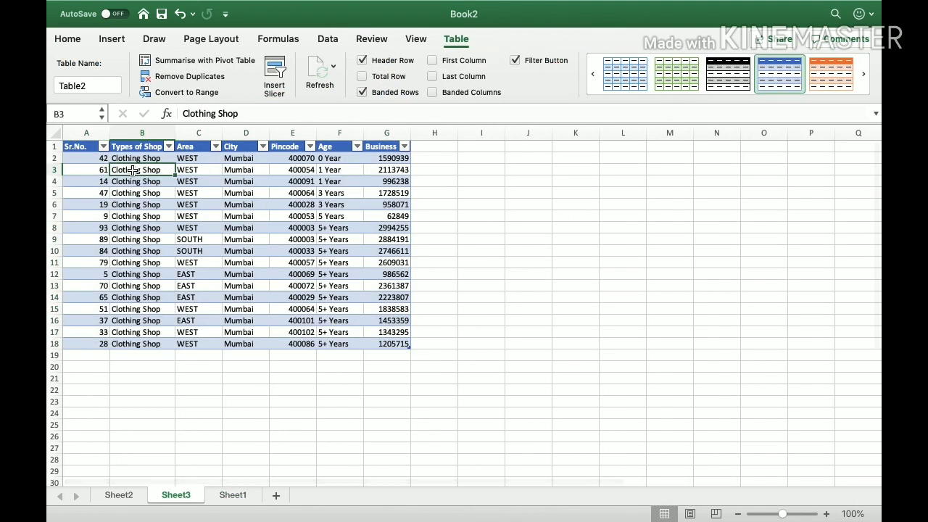
key(Up)
key(Right)
key(Right)
key(Right)
key(Right)
key(Right)
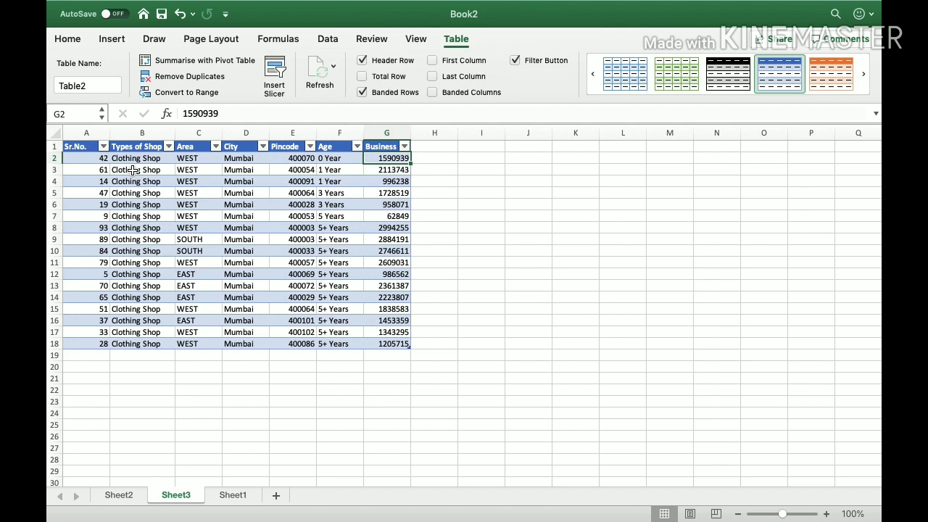
key(ctrl+shift+Down)
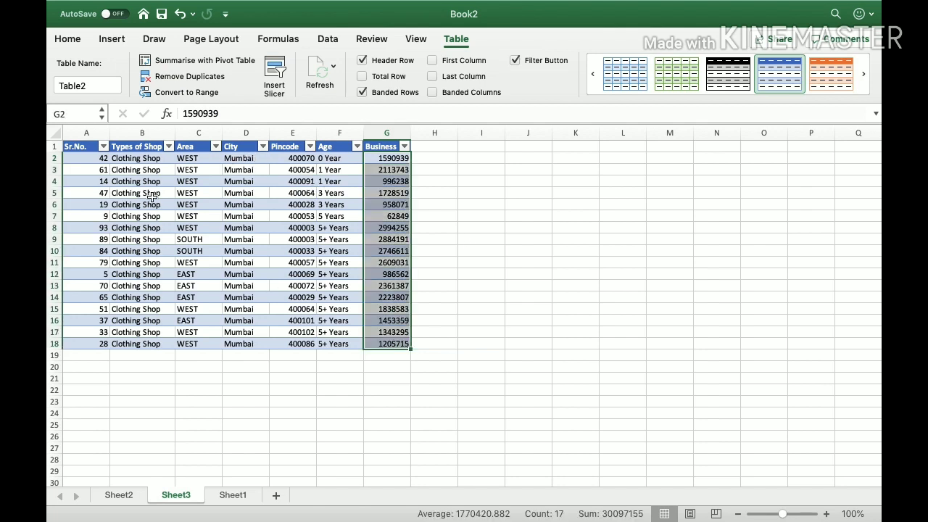
click(150, 194)
click(219, 195)
click(297, 198)
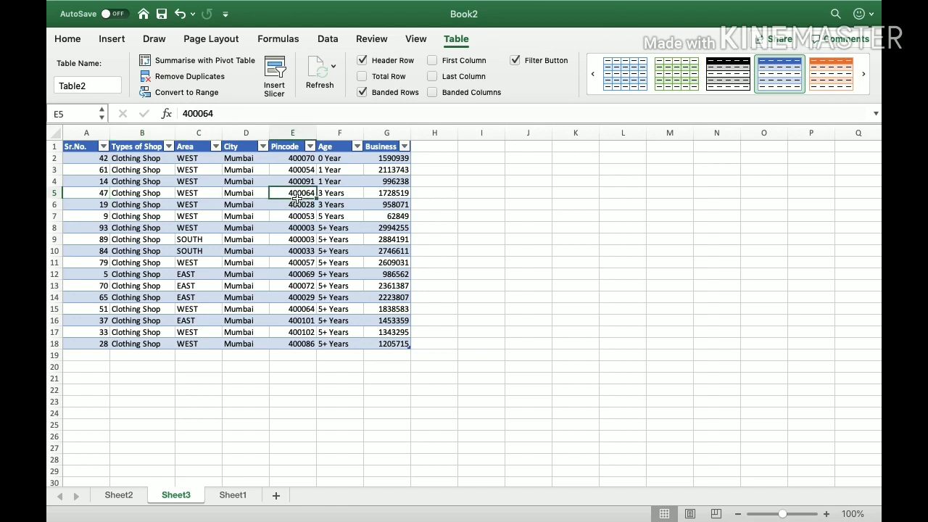
Return to Sheet1 and examine the pivot table's age column headings and shop type row labels.
click(238, 496)
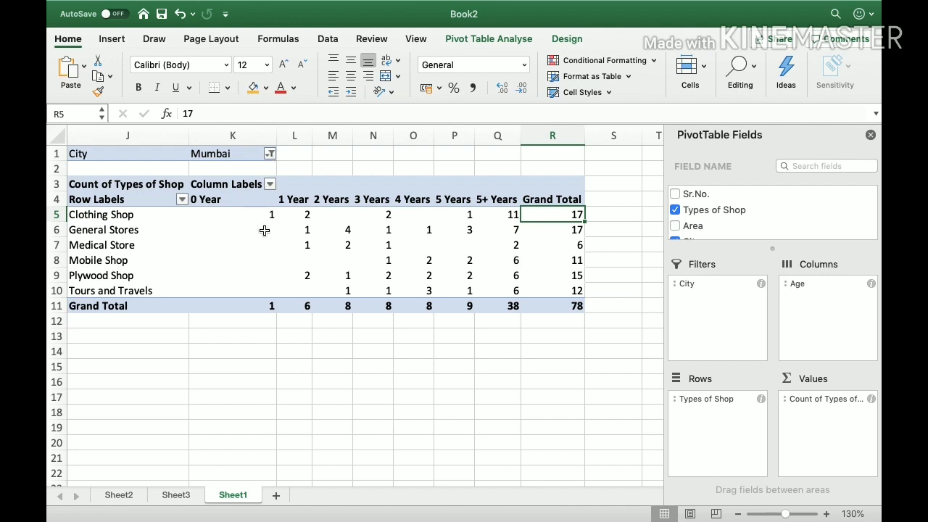
key(Up)
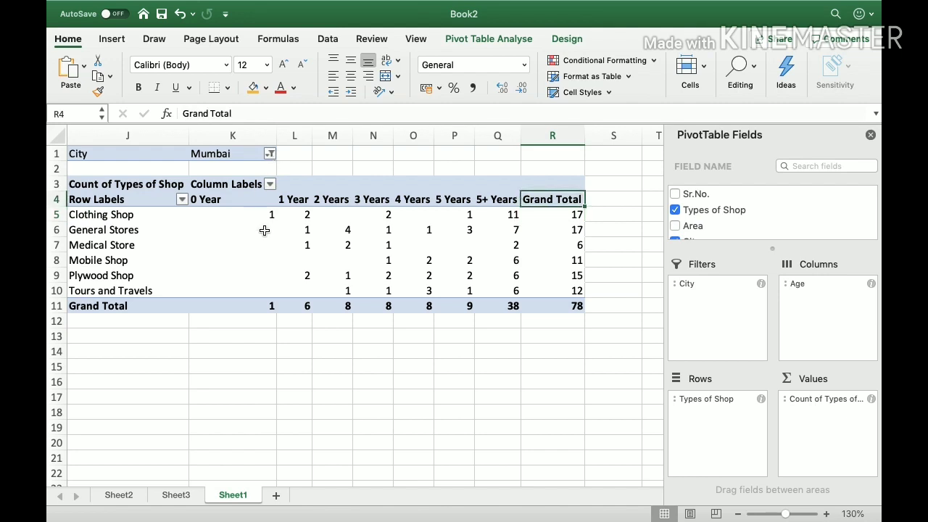
key(Left)
key(Left)
key(Left)
key(Left)
key(Left)
key(Right)
key(Right)
key(Right)
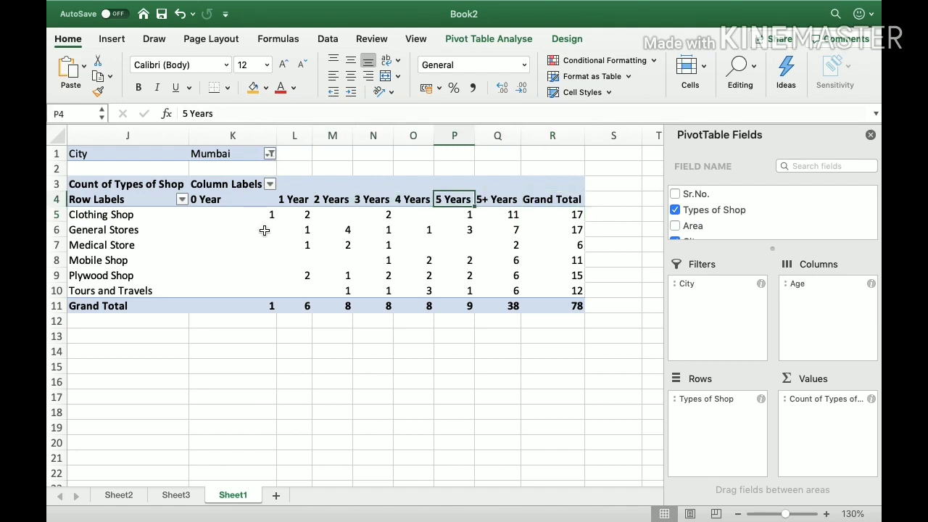
key(Left)
key(Left)
key(Left)
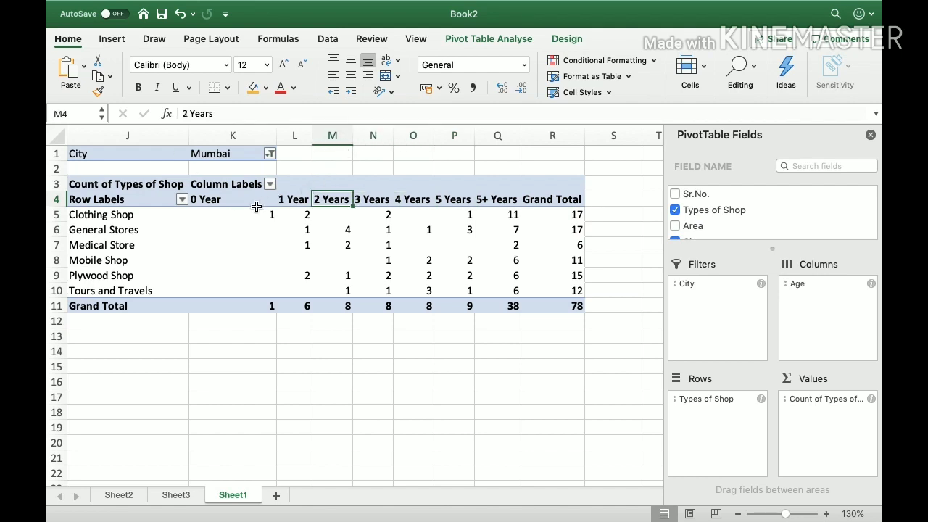
drag(257, 201, 450, 201)
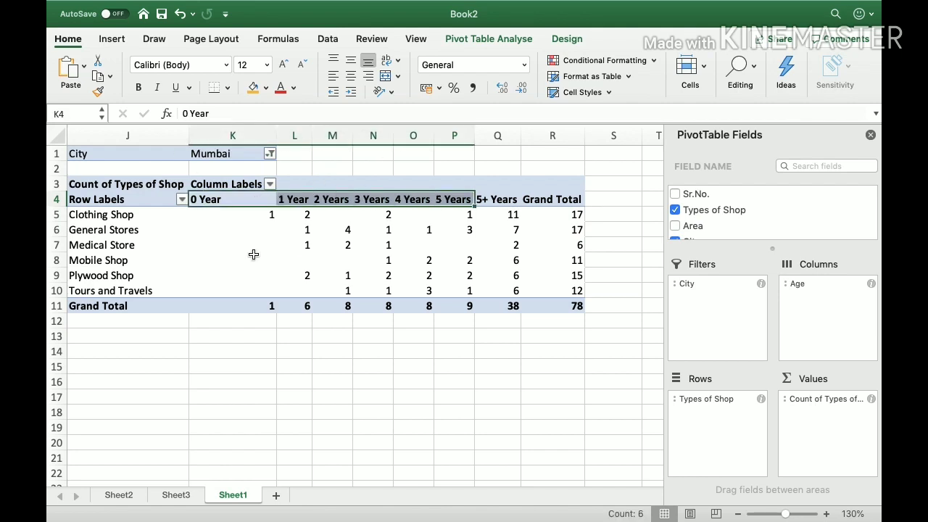
click(134, 262)
click(133, 233)
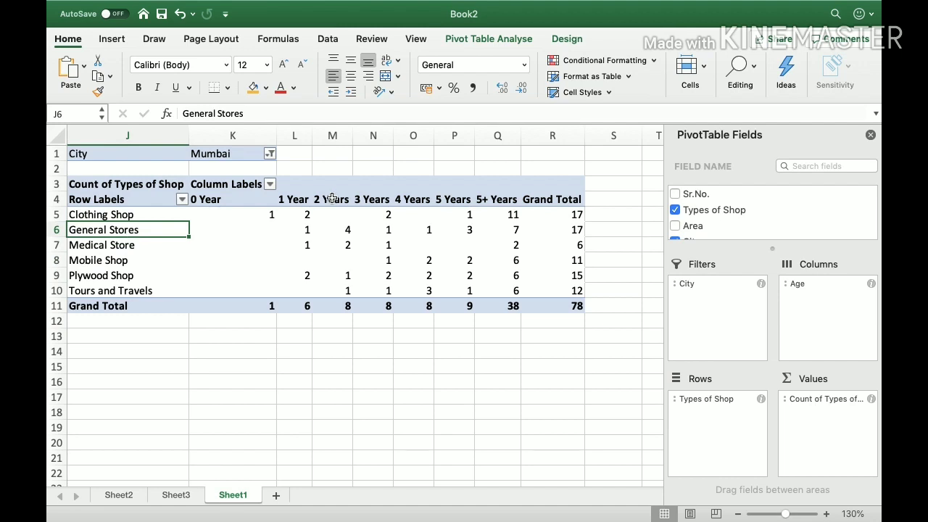
Swap the pivot table's layout by moving Age to the rows and Types of Shop to the columns.
drag(824, 283, 721, 427)
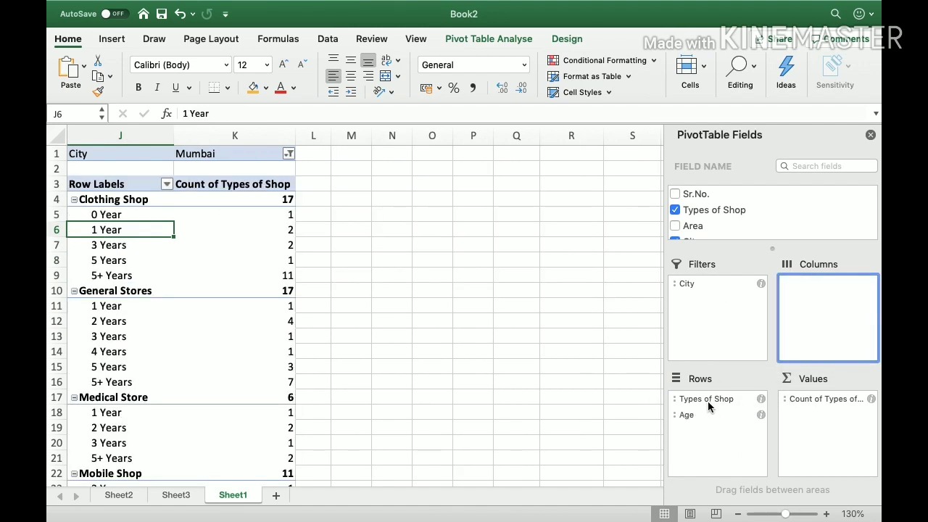
click(708, 400)
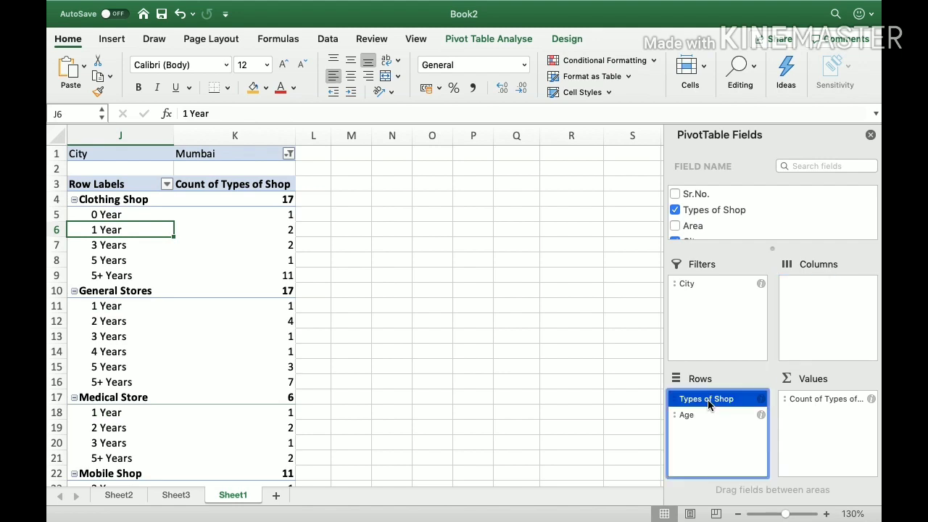
drag(709, 404, 825, 319)
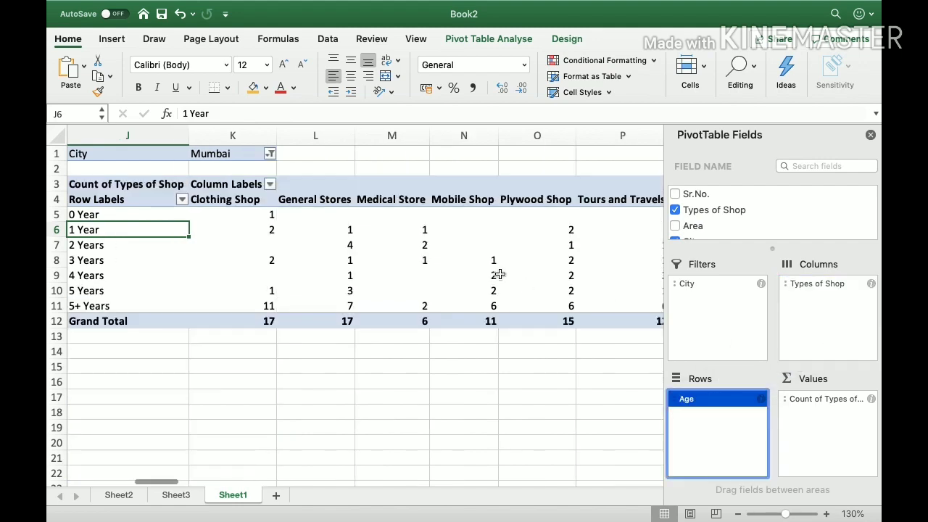
Examine the rearranged pivot table across its shop type columns and down its age row labels.
click(396, 270)
key(Right)
key(Right)
key(Right)
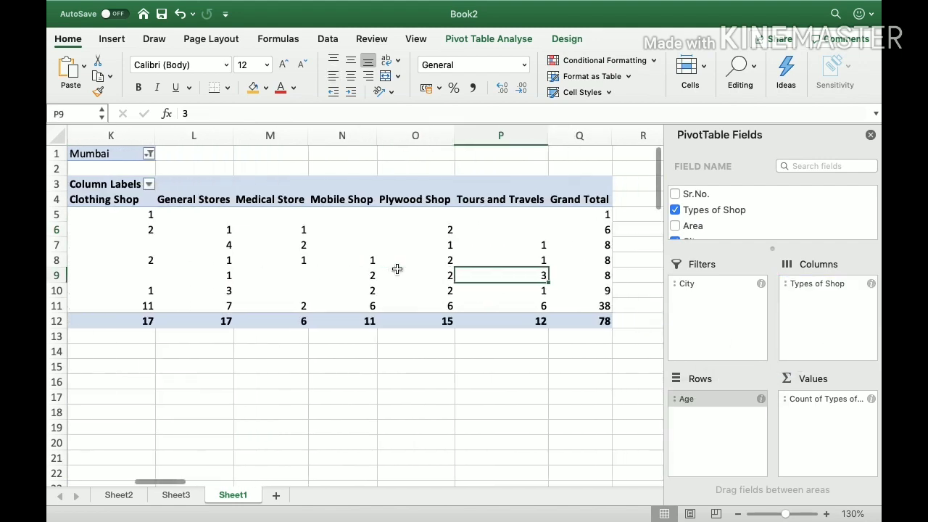
key(Left)
key(Left)
key(Left)
key(Left)
key(Left)
key(Left)
key(Left)
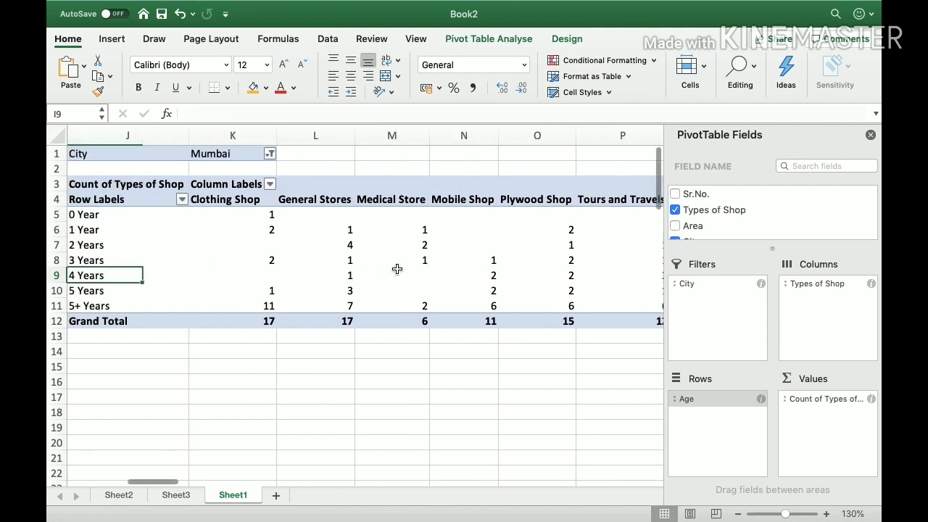
key(Right)
key(Up)
key(Up)
key(Down)
key(Down)
key(Down)
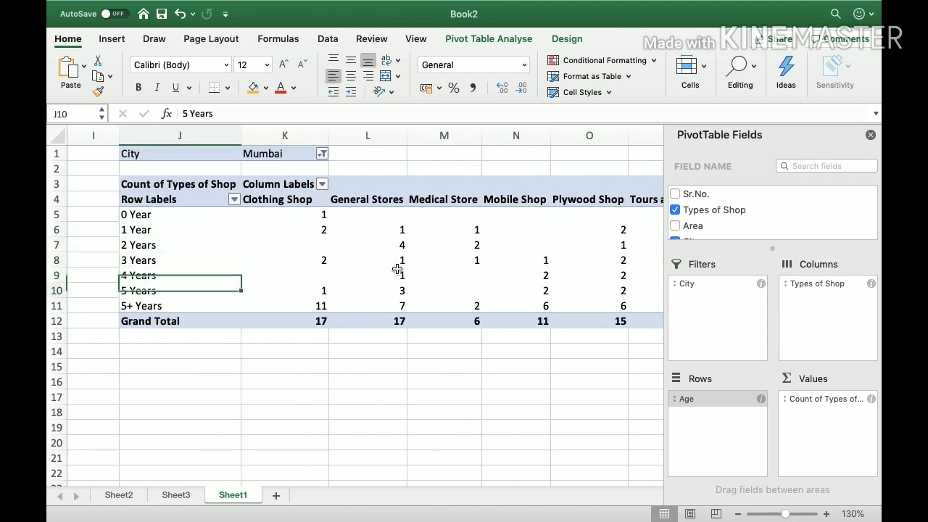
key(Down)
key(Right)
key(Right)
key(Right)
key(Right)
key(Right)
key(Right)
key(Right)
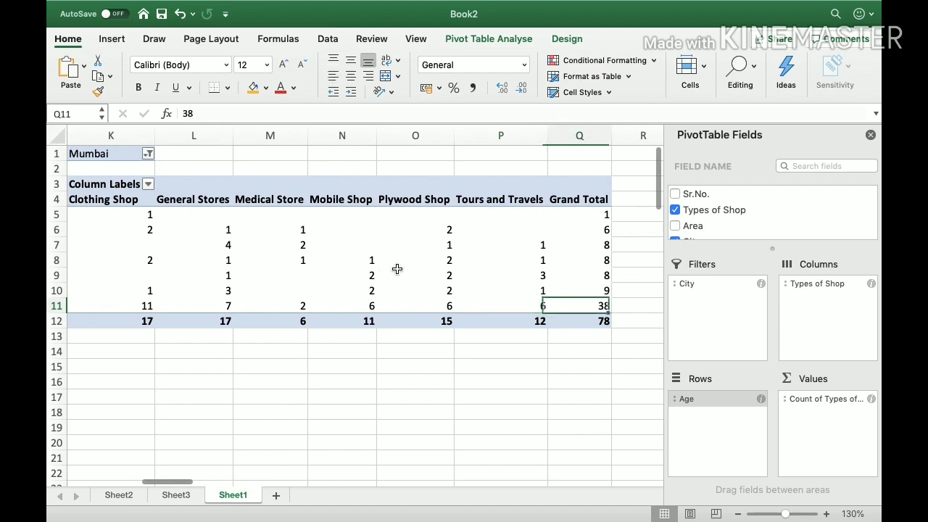
Check the Grand Total column for each age group in the rearranged pivot table.
key(Left)
key(Left)
key(Right)
key(Right)
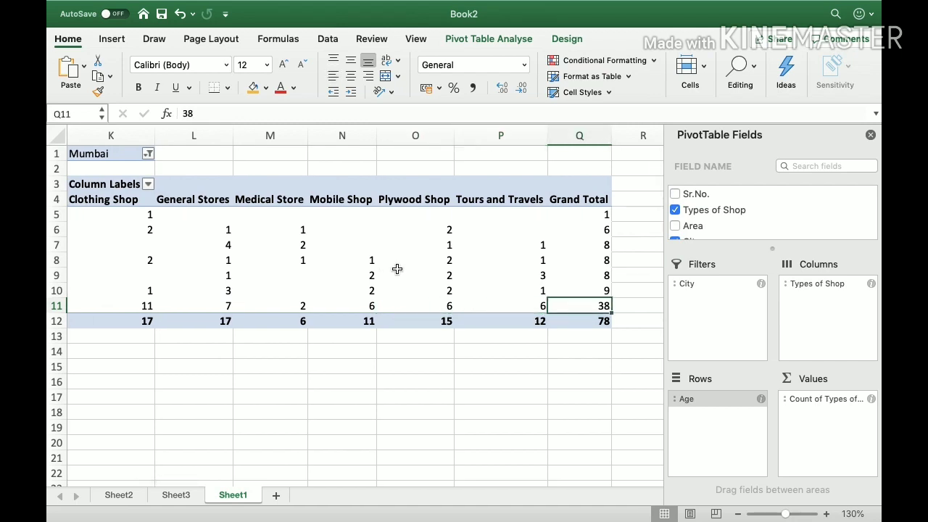
key(Up)
key(Down)
key(Up)
key(Up)
key(Up)
key(Up)
key(Up)
key(Up)
key(Down)
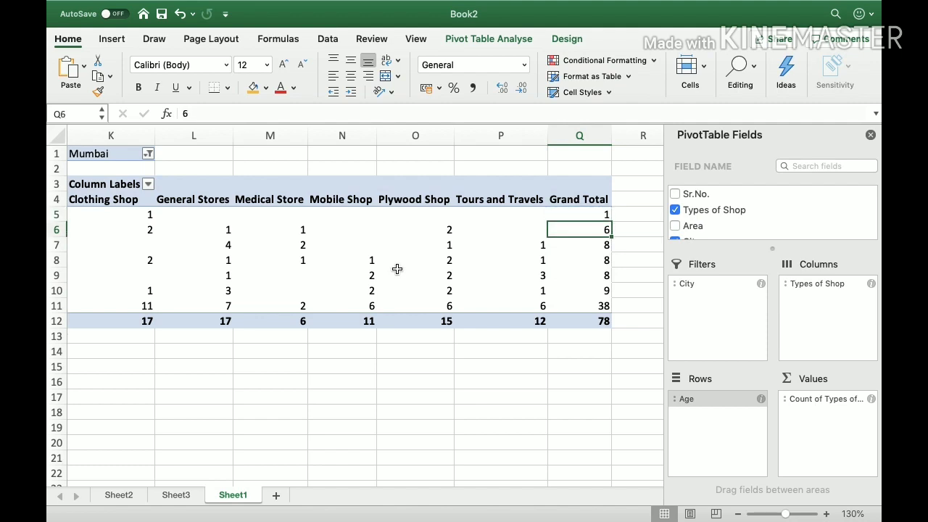
key(Down)
key(Down)
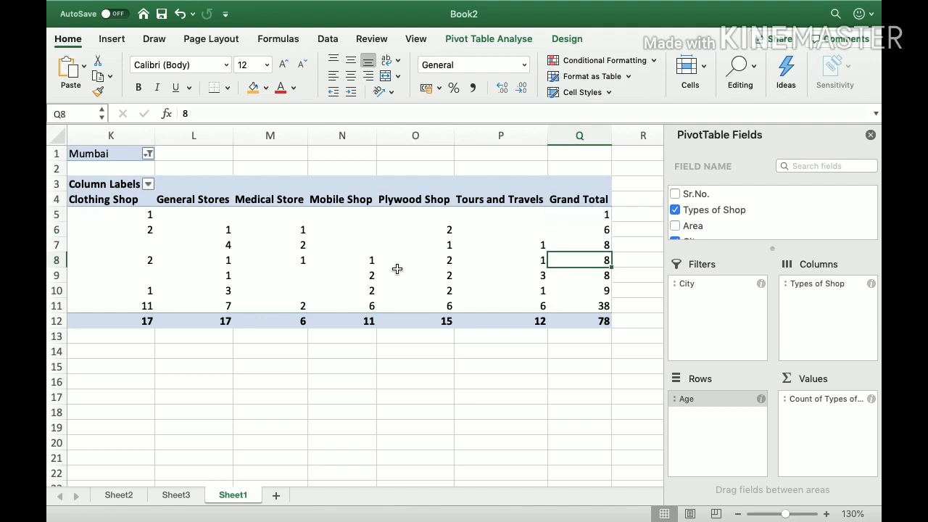
Remove the Types of Shop field from the pivot table's columns.
click(815, 284)
drag(815, 283, 762, 229)
click(117, 252)
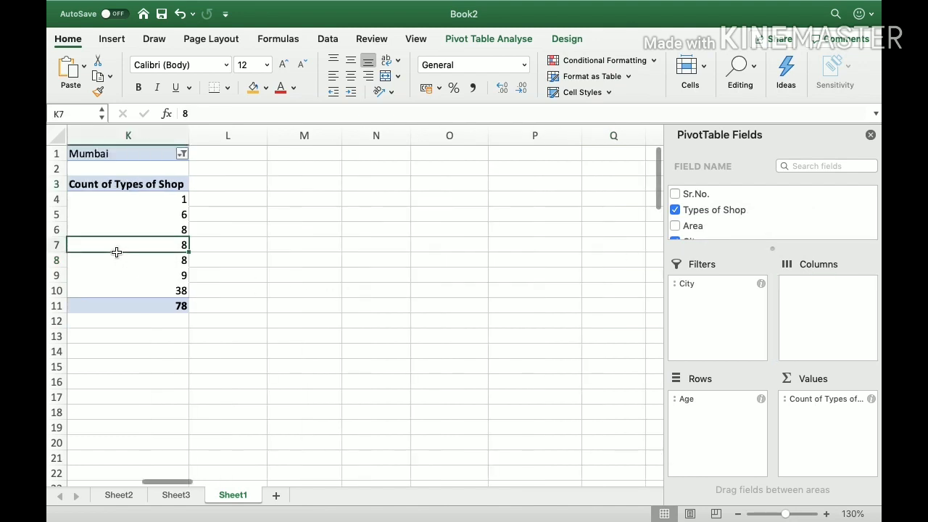
Examine the age row labels and their matching Count of Types of Shop values.
key(Left)
key(Left)
key(Left)
key(Right)
key(Right)
key(Down)
key(Down)
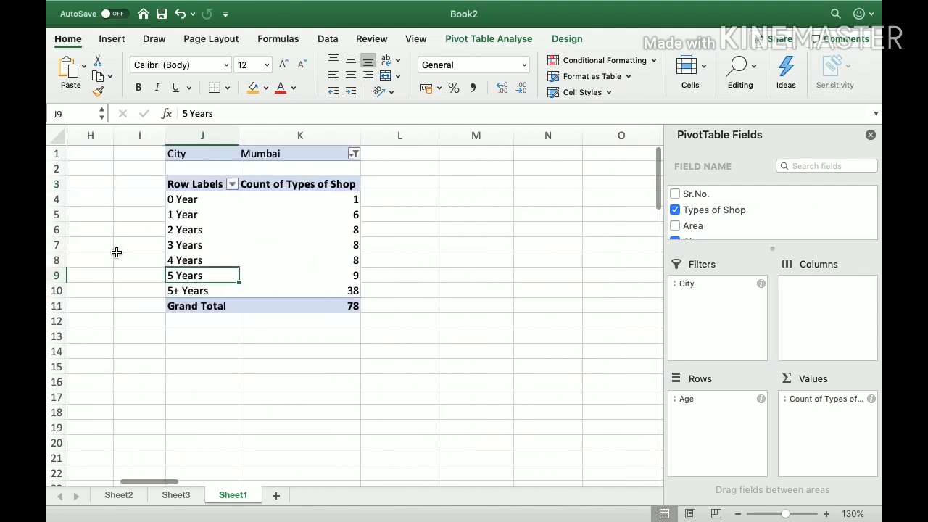
key(Up)
key(Up)
key(Up)
key(Up)
key(Right)
key(Right)
key(Left)
key(Left)
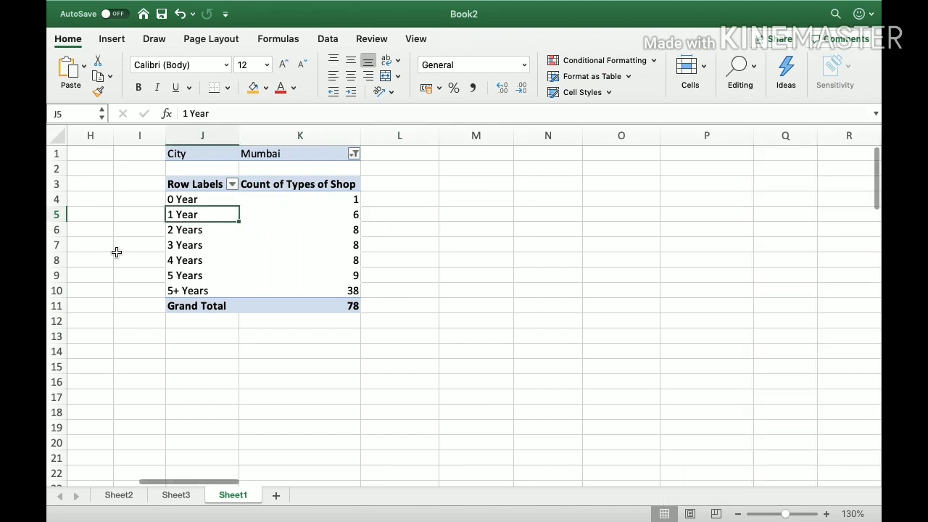
key(Right)
key(Right)
key(Left)
key(Down)
key(Down)
key(Down)
key(Down)
key(Down)
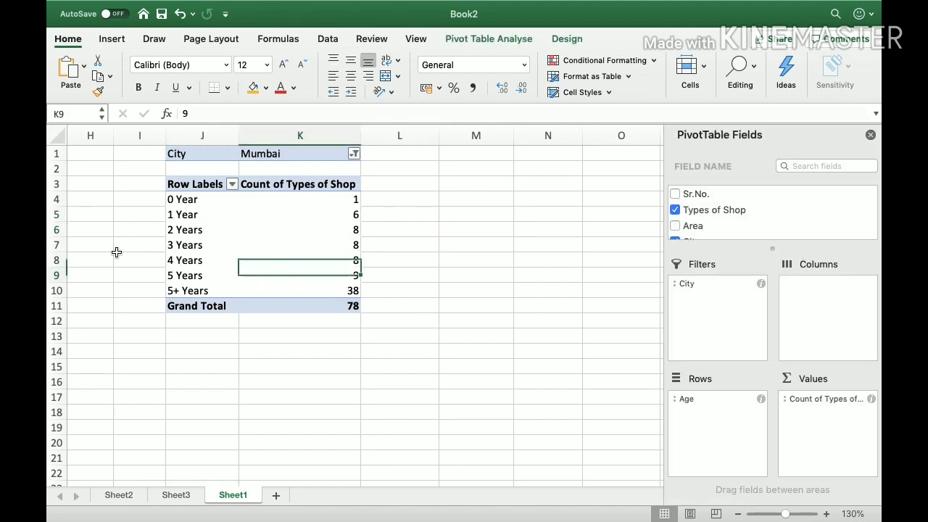
Select the Count of Types of Shop values from 0 Year through 5+ Years.
key(Up)
key(Up)
key(Up)
key(Up)
key(Up)
key(Up)
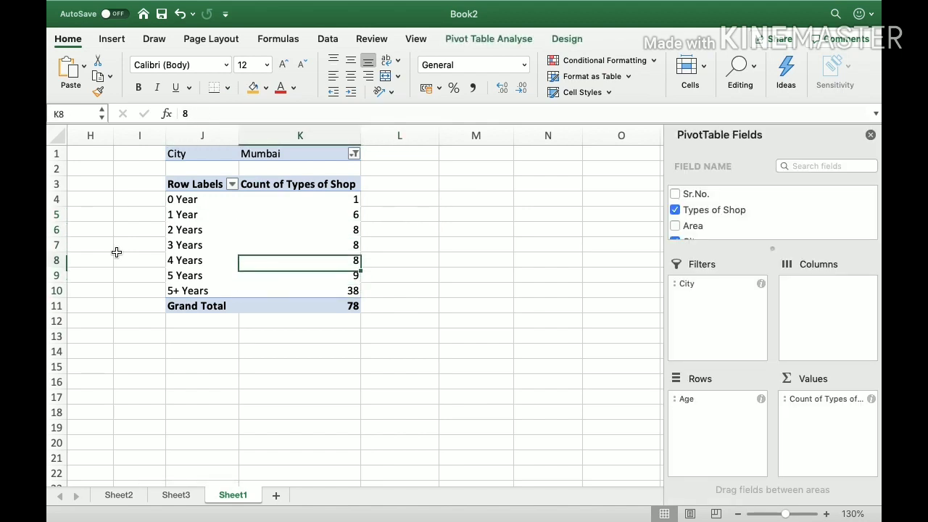
key(shift+Down)
key(shift+Down)
key(shift+Down)
key(shift+Down)
key(shift+Down)
key(shift+Down)
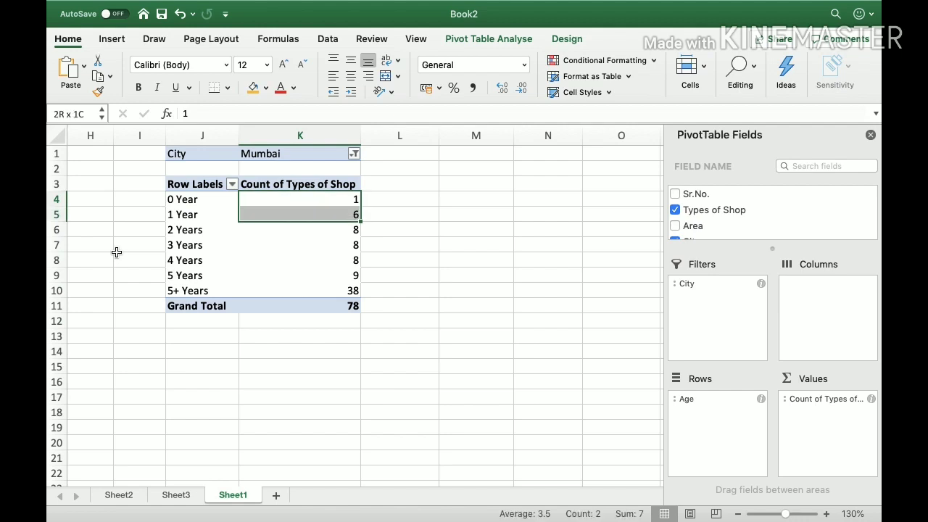
Compare the Count of Types of Shop values across the age rows, from 0 Year through 5+ Years.
key(Down)
key(Down)
key(Down)
key(Down)
key(Down)
key(Down)
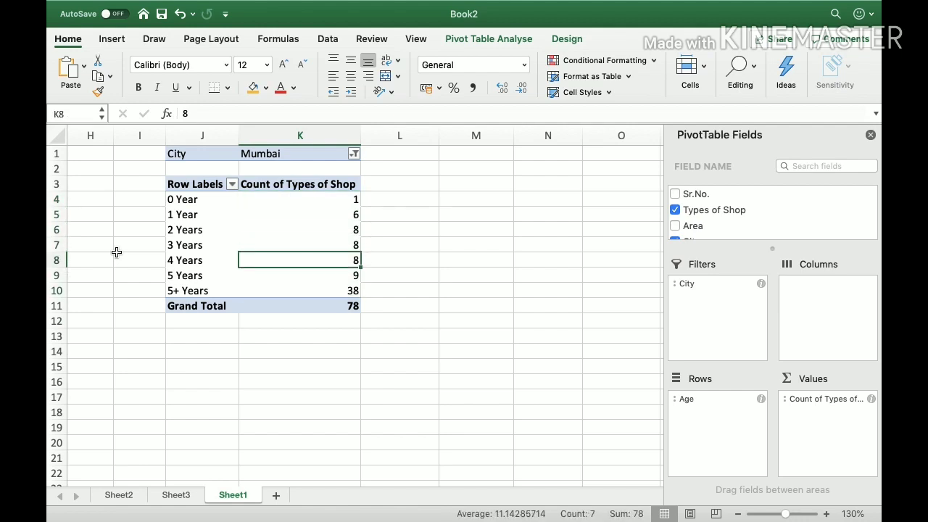
key(Up)
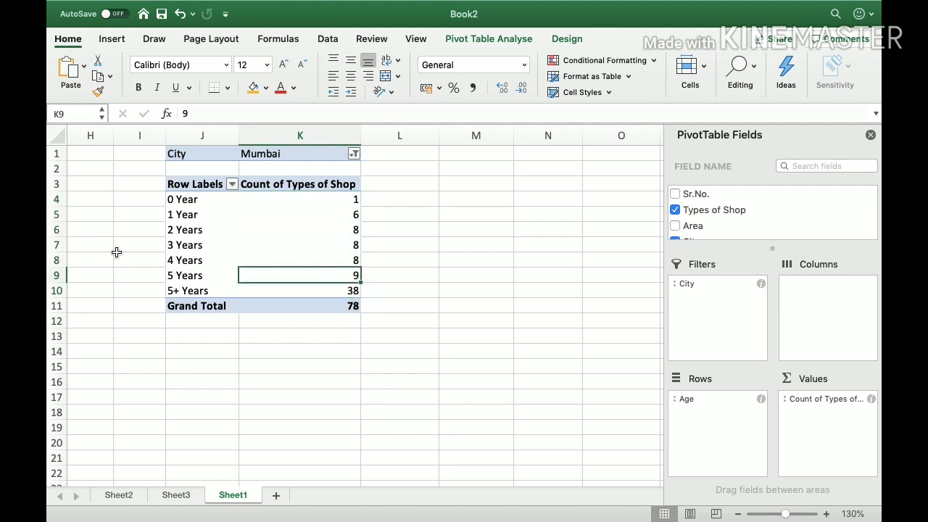
key(Up)
key(Up)
key(Up)
key(Down)
key(Down)
key(Down)
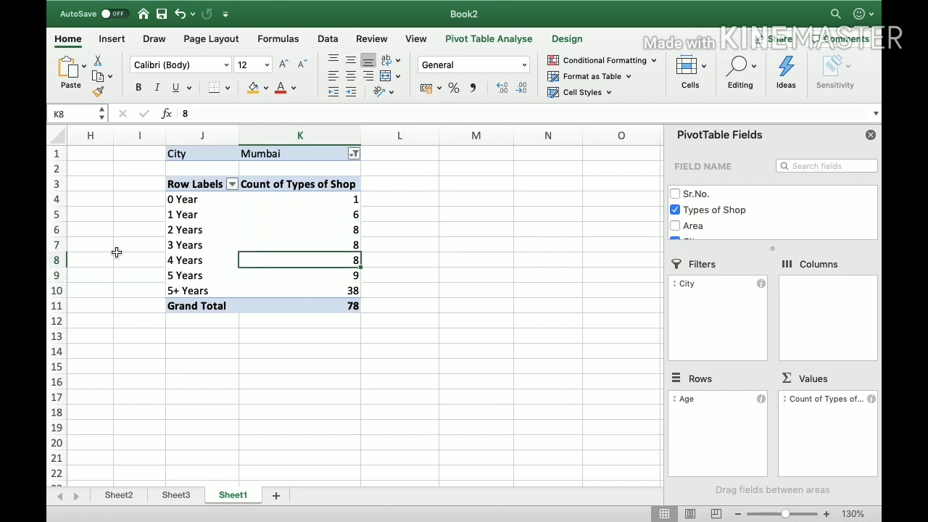
key(Down)
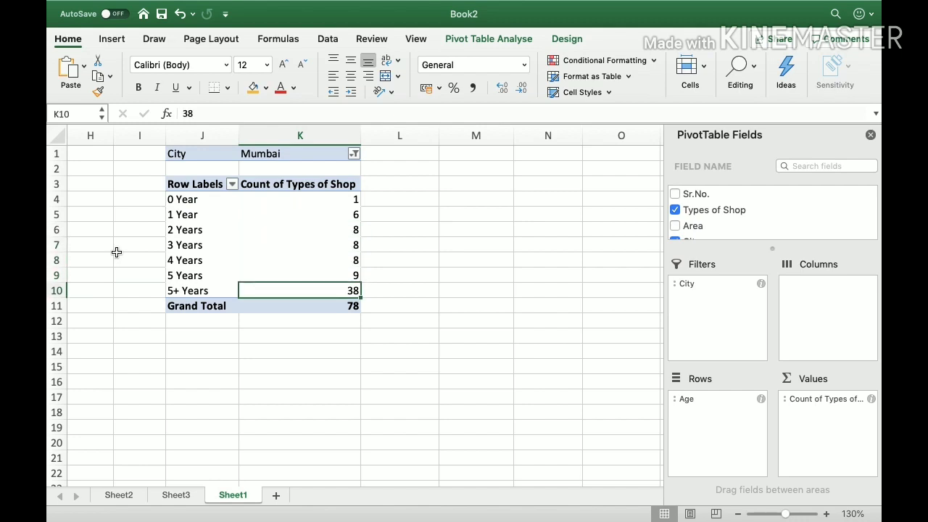
click(325, 272)
click(343, 224)
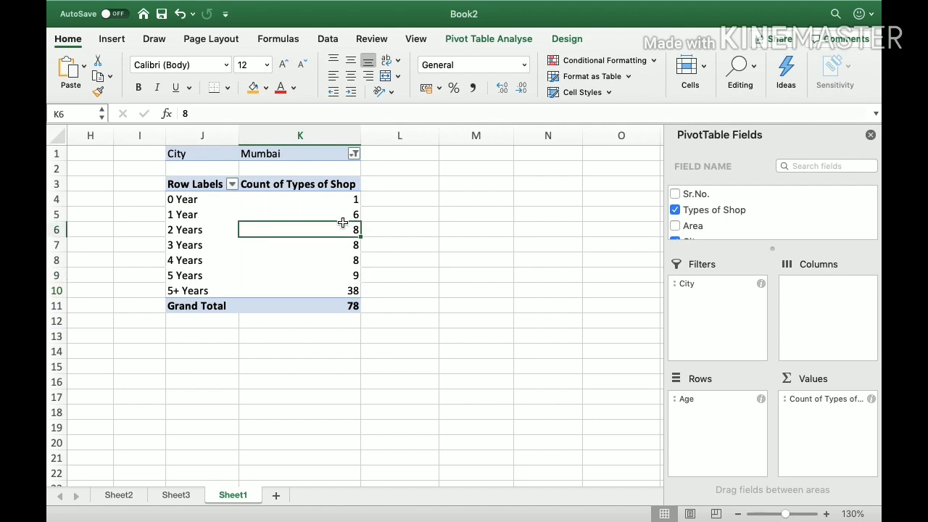
click(350, 270)
click(354, 234)
click(357, 266)
Sort the pivot table's counts from largest to smallest, and re-sort them from smallest to largest.
click(356, 275)
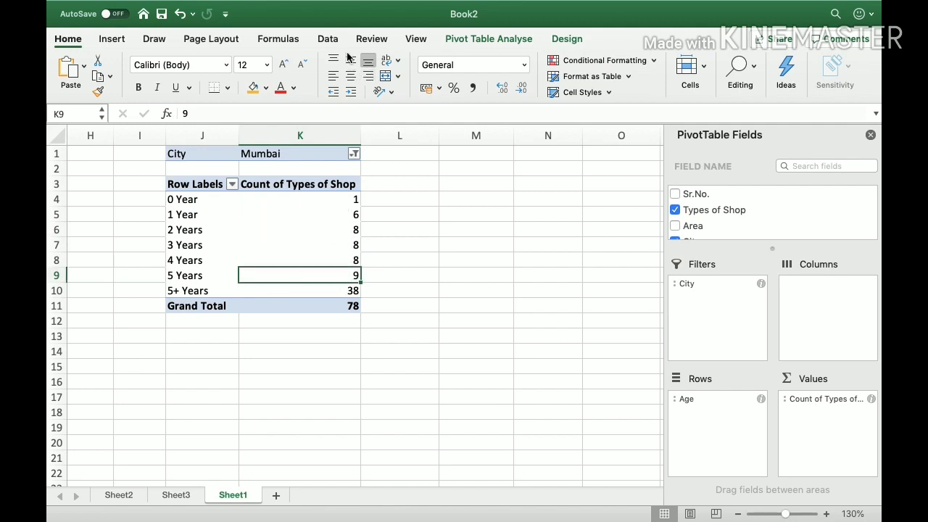
click(330, 39)
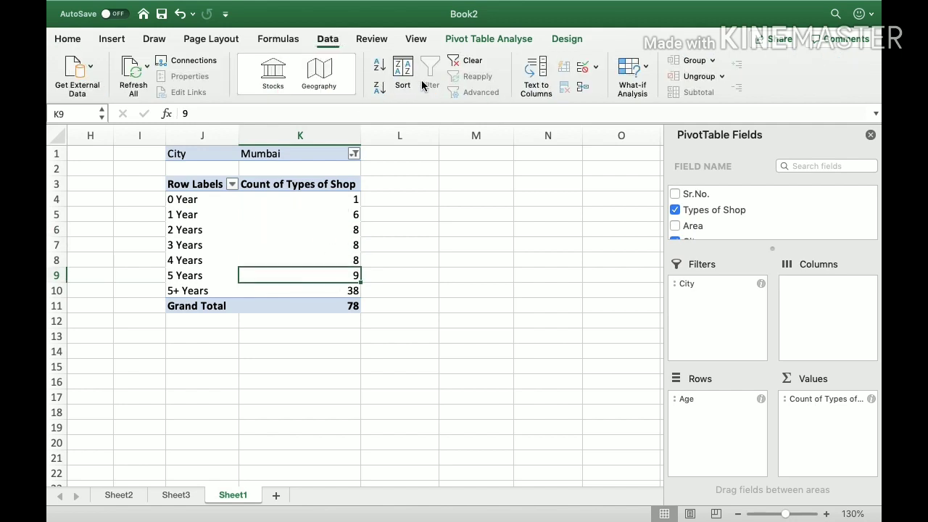
click(379, 88)
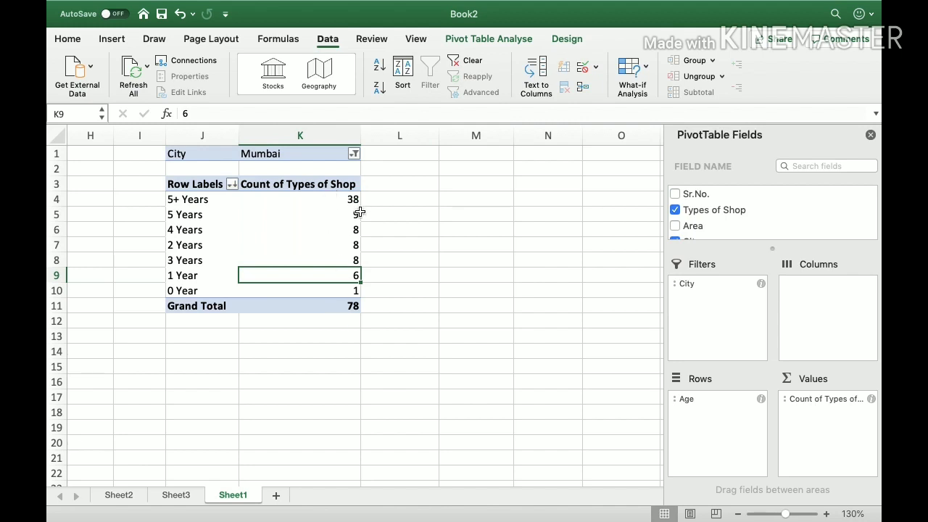
click(386, 67)
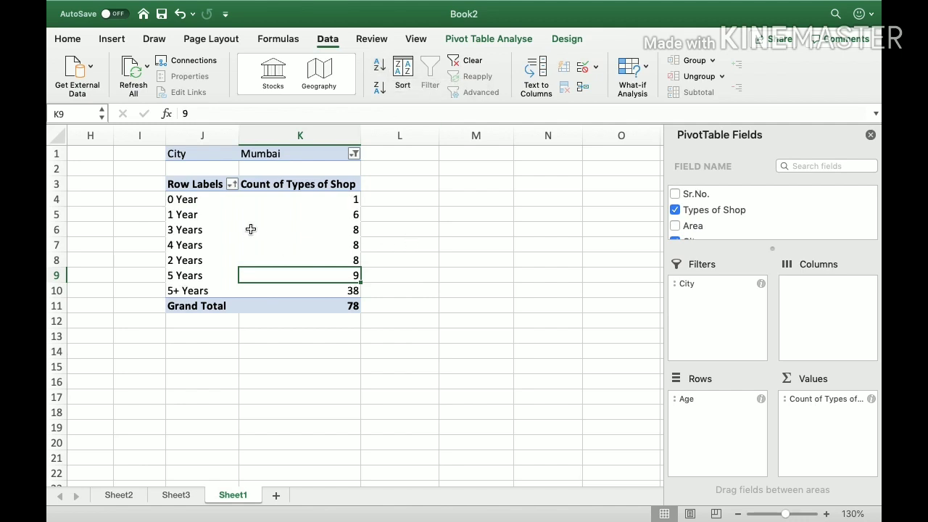
Examine the sorted pivot table's first age row alongside the neighbouring source data columns.
scroll(307, 230, left, 1)
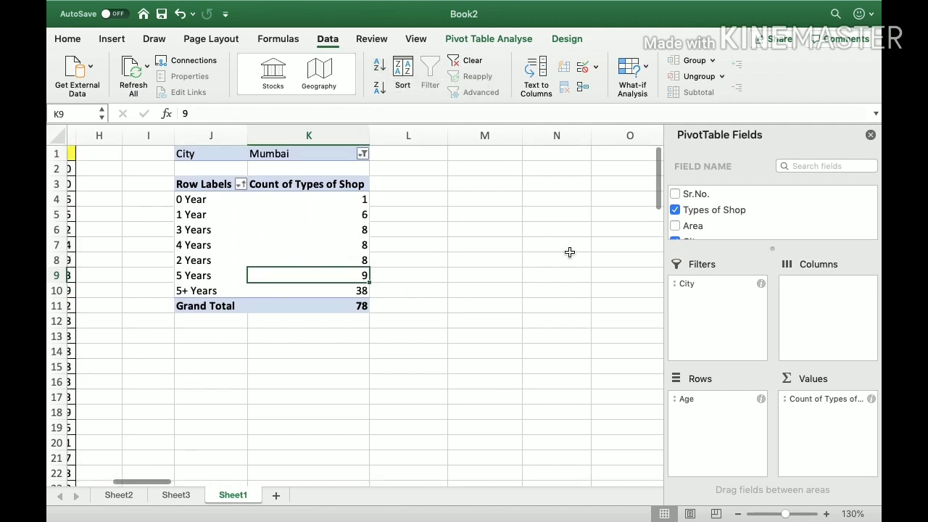
click(338, 198)
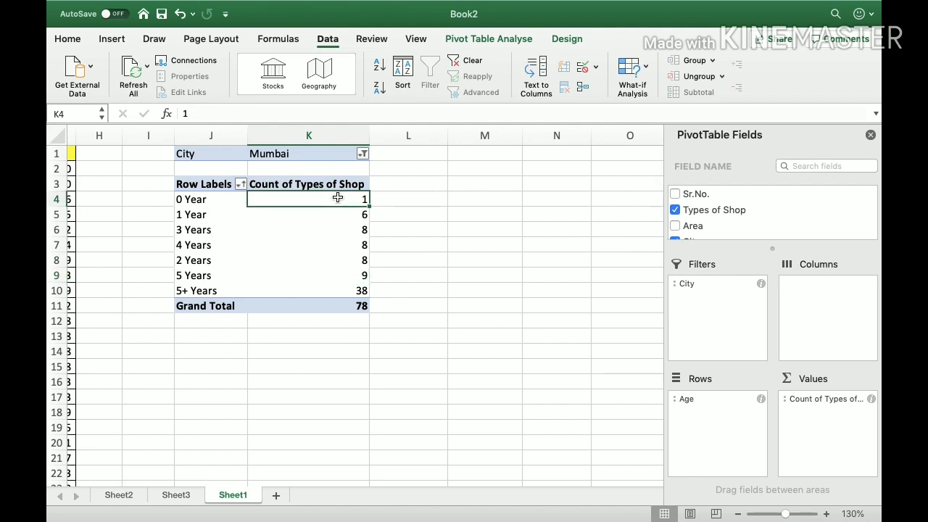
key(Left)
key(Left)
key(Right)
key(Right)
key(Left)
key(Left)
key(Left)
key(Left)
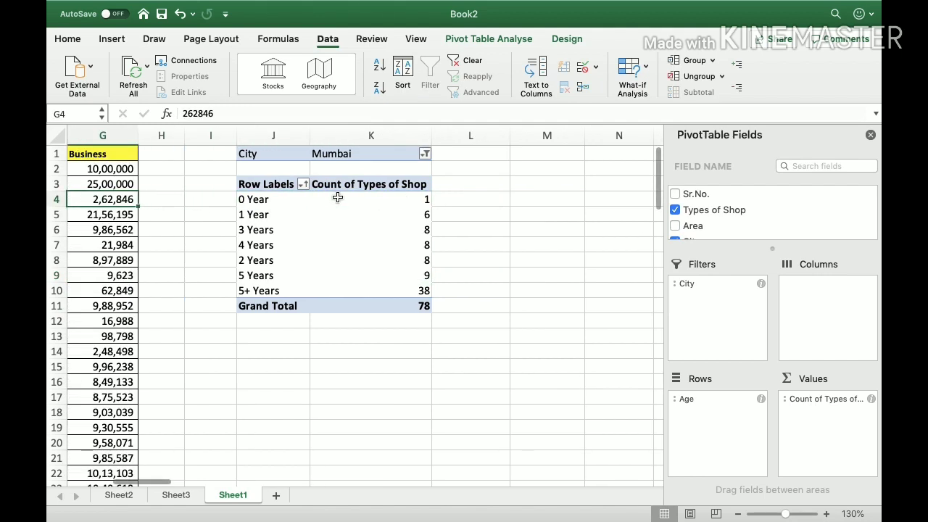
key(Left)
key(Left)
key(Right)
key(Right)
key(Right)
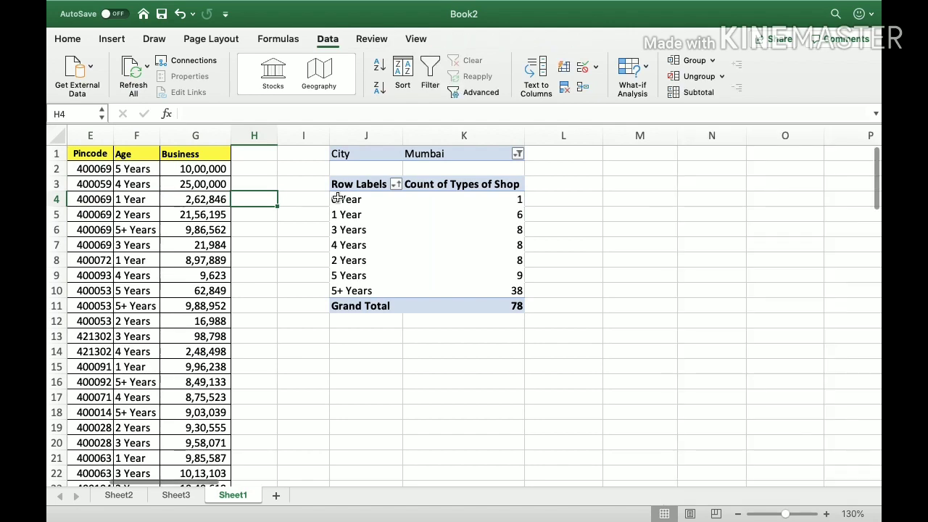
key(Up)
key(Up)
key(Down)
key(Down)
key(Right)
key(Right)
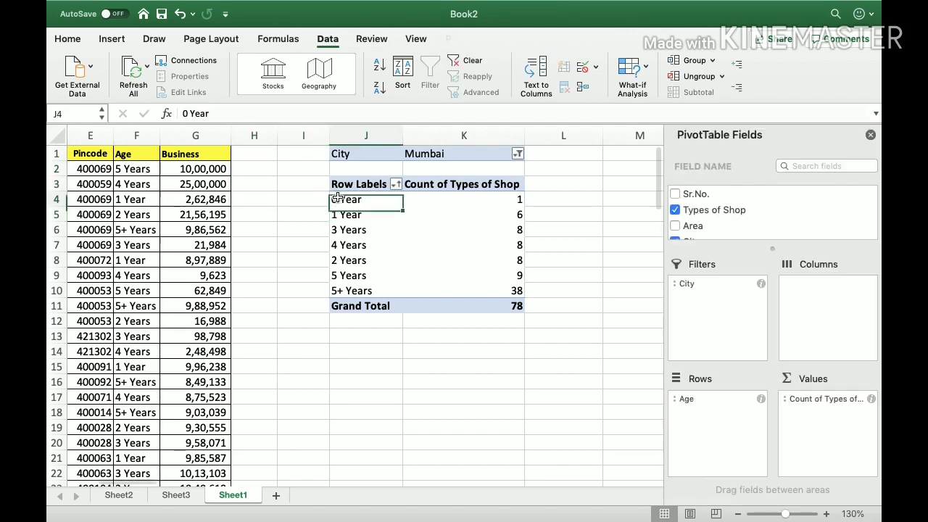
Review the source table's headings from Sr.No. across to Age.
key(Left)
key(Left)
key(Left)
key(Left)
key(Left)
key(Left)
key(Left)
key(Left)
key(Left)
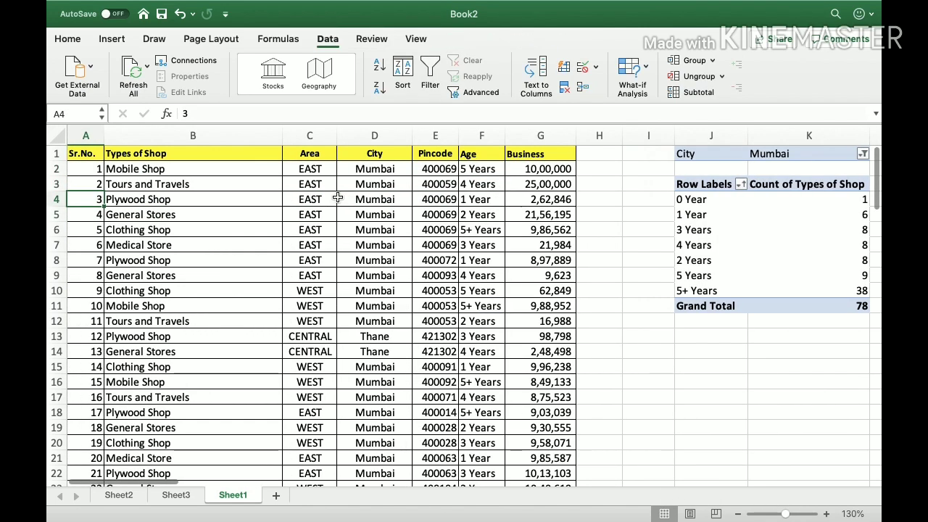
key(Up)
key(Up)
key(Up)
key(Right)
key(Right)
key(Right)
key(Right)
key(Right)
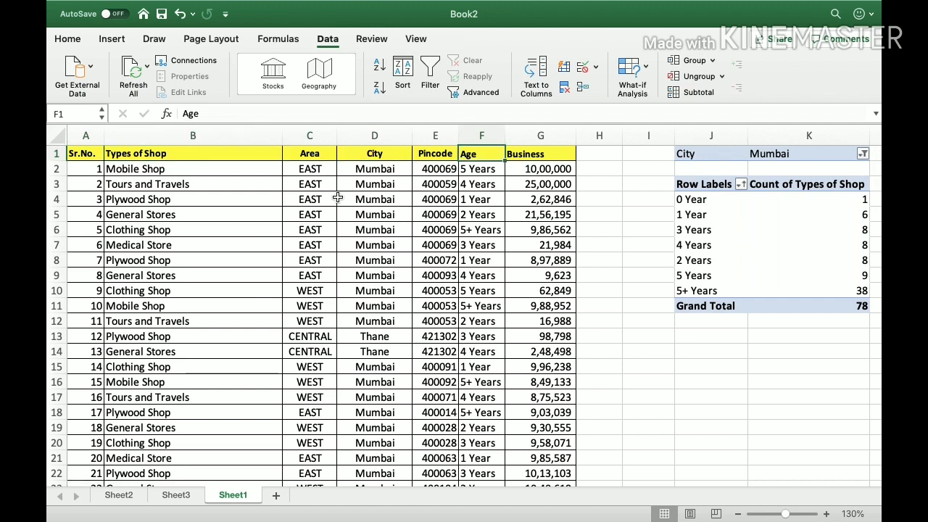
Inspect the Business column down through its last records, and return to the empty column beside its heading.
key(Right)
key(ctrl+Down)
key(Up)
key(Up)
key(Up)
key(Up)
key(Up)
key(Up)
key(Up)
key(Up)
key(Up)
key(Up)
key(Up)
key(Up)
key(Up)
key(Up)
key(Up)
key(Up)
key(Up)
key(Up)
key(Up)
key(Up)
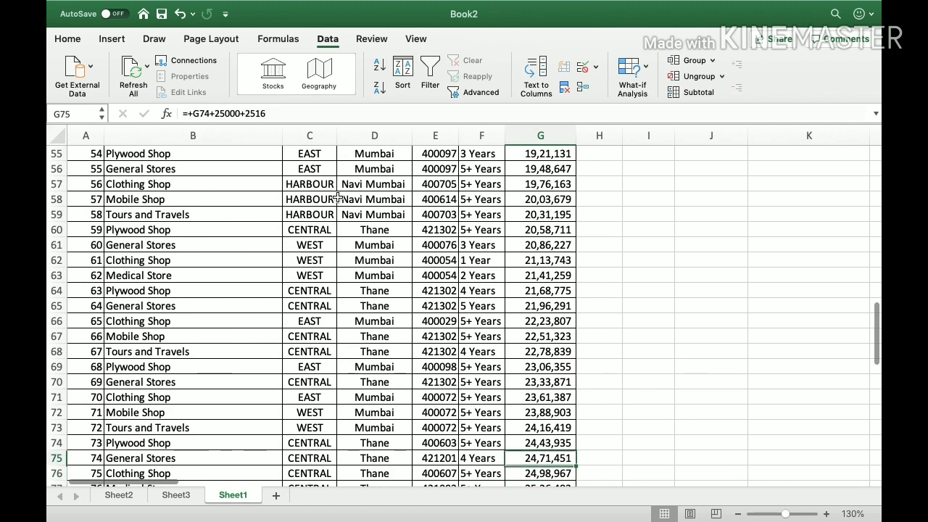
key(ctrl+Up)
key(Right)
key(Right)
key(Right)
key(Right)
key(Right)
key(Right)
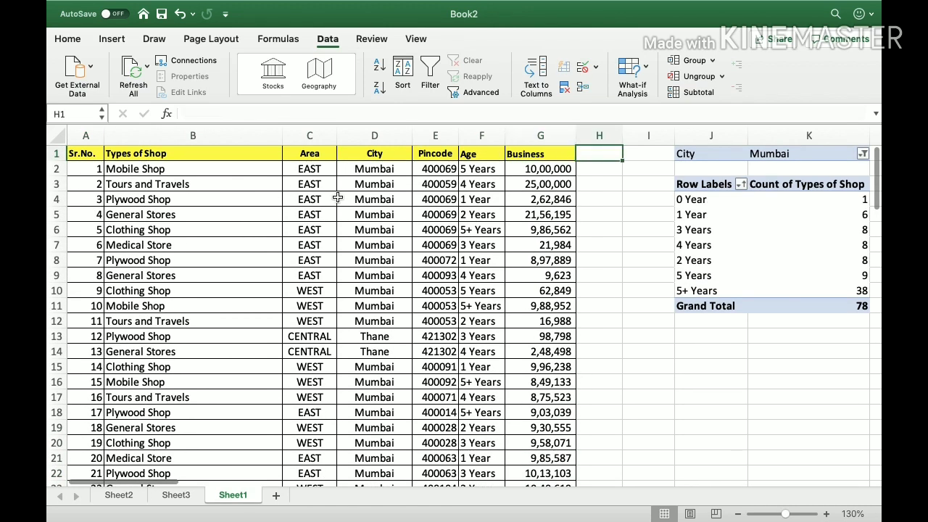
Add the heading Status in H1, directly beside the Business column.
key(Left)
key(Left)
key(Left)
key(Left)
key(Left)
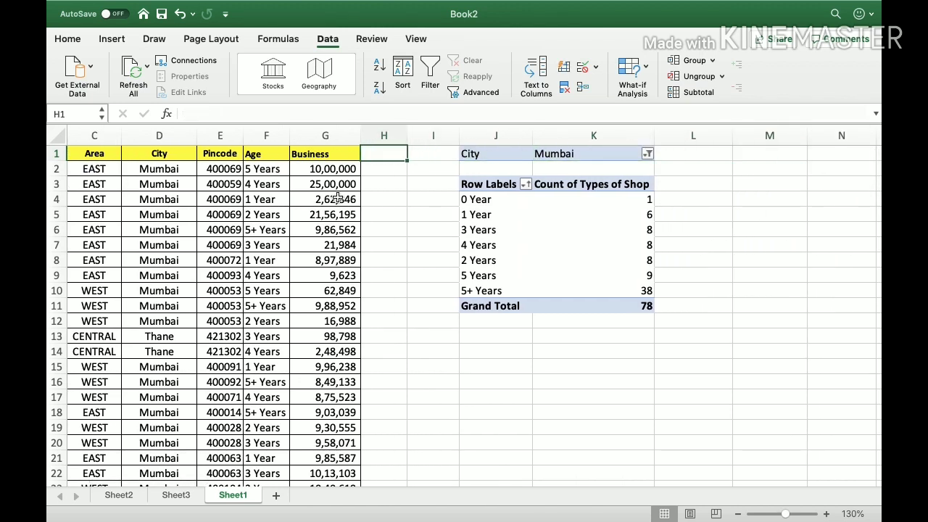
text(Status)
key(Return)
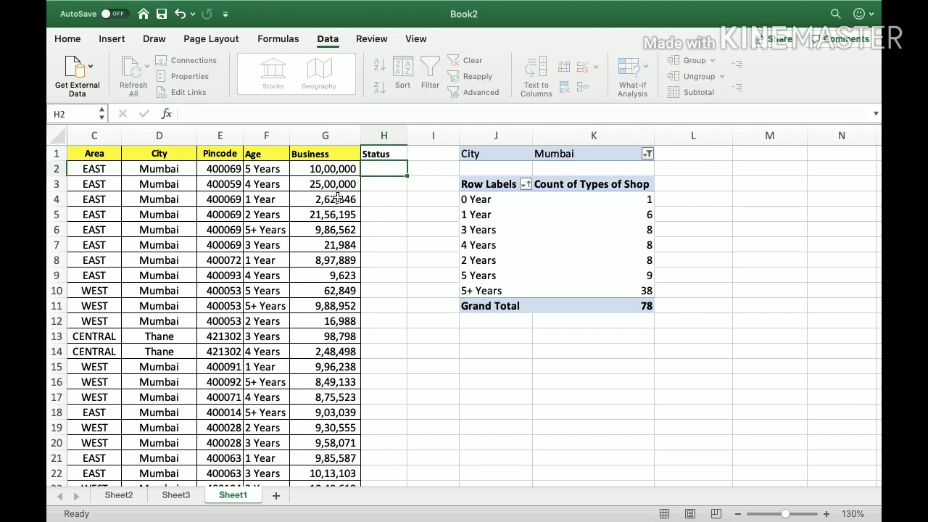
Enter Open, Closed, Active and Inactive in cells H2 through H5 of the Status column.
text(Open)
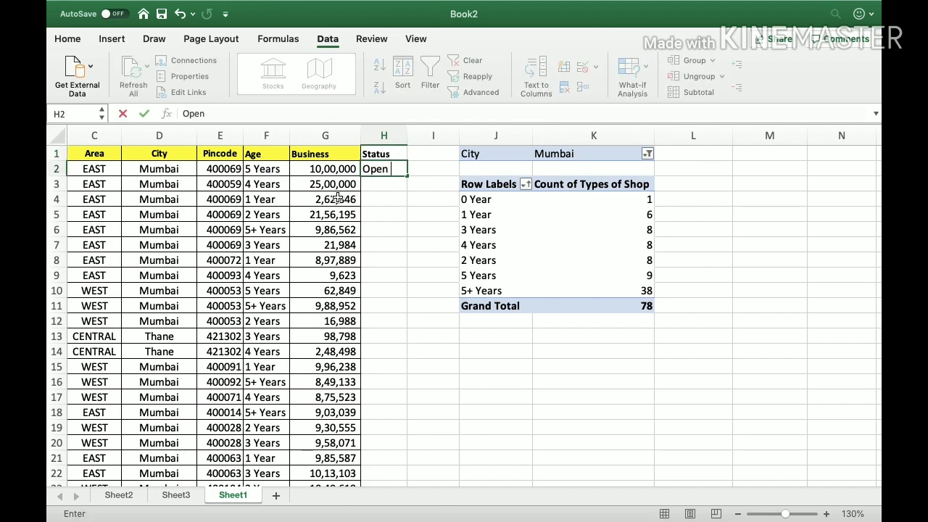
key(Return)
text(Closed)
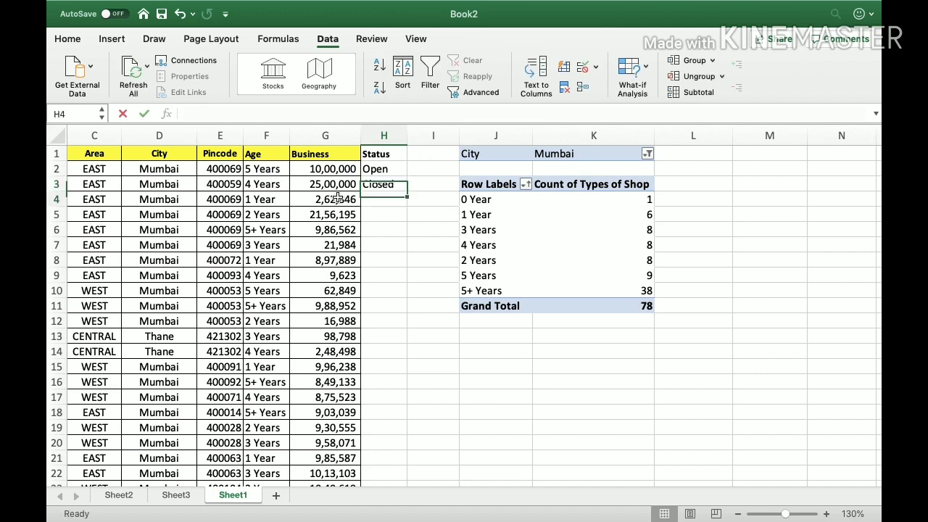
key(Return)
text(Active)
key(Return)
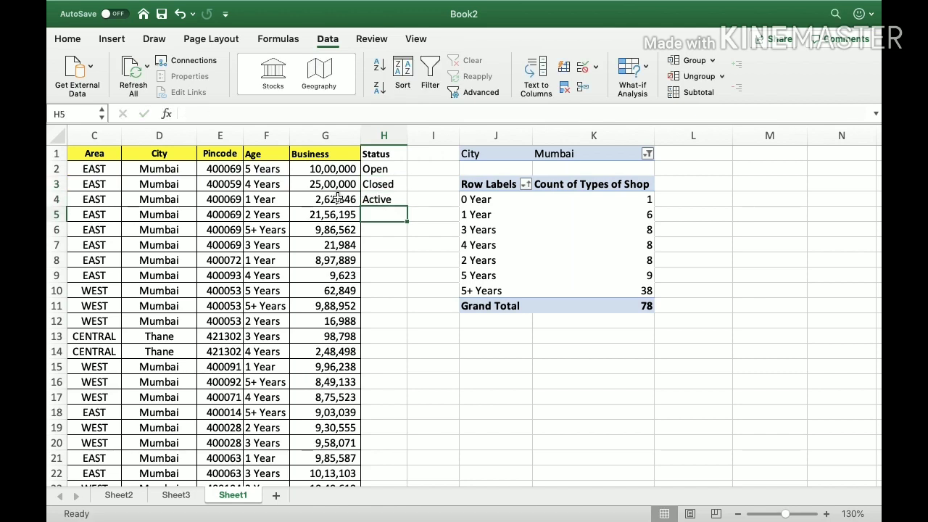
text(Inactive)
key(Return)
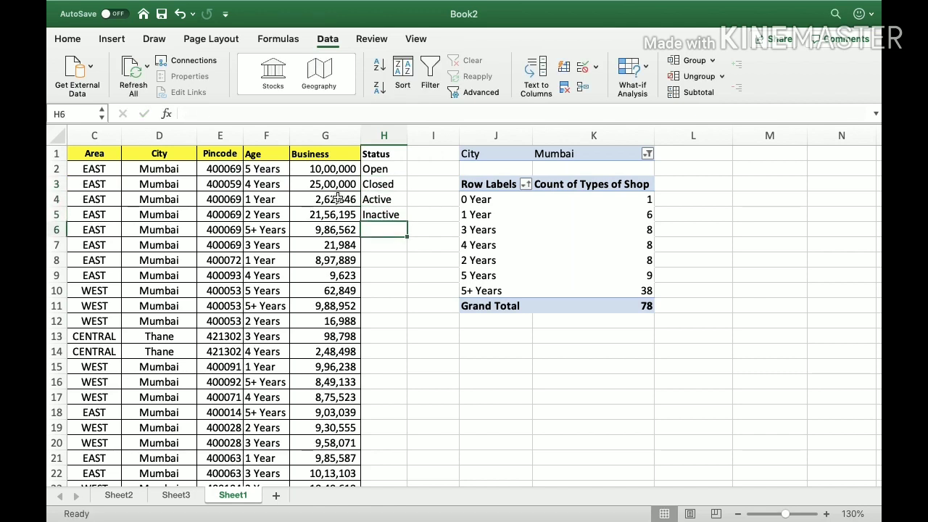
Copy the four status values in H2:H5.
key(Up)
key(Up)
key(Up)
key(Up)
key(shift+Down)
key(shift+Down)
key(shift+Down)
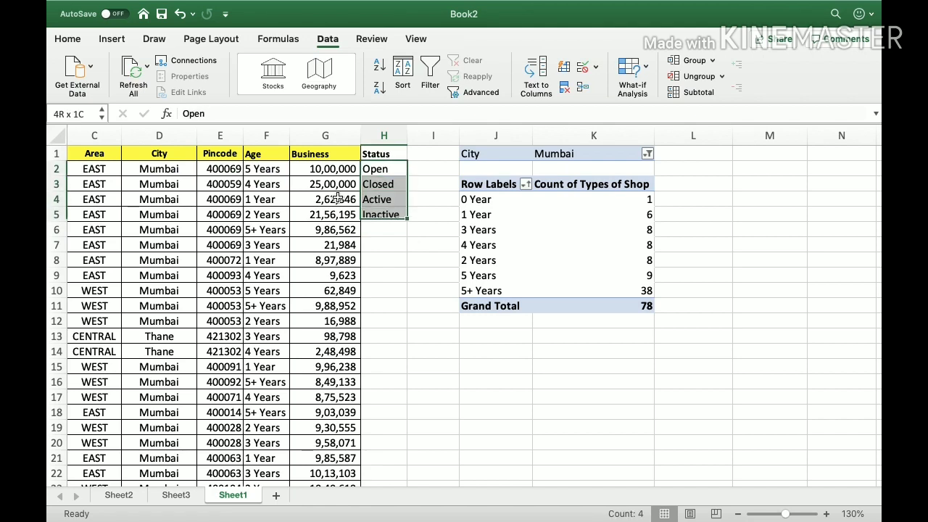
key(super+c)
Paste the copied statuses into the empty Status cells starting at H6.
key(Down)
key(Down)
key(Down)
key(Down)
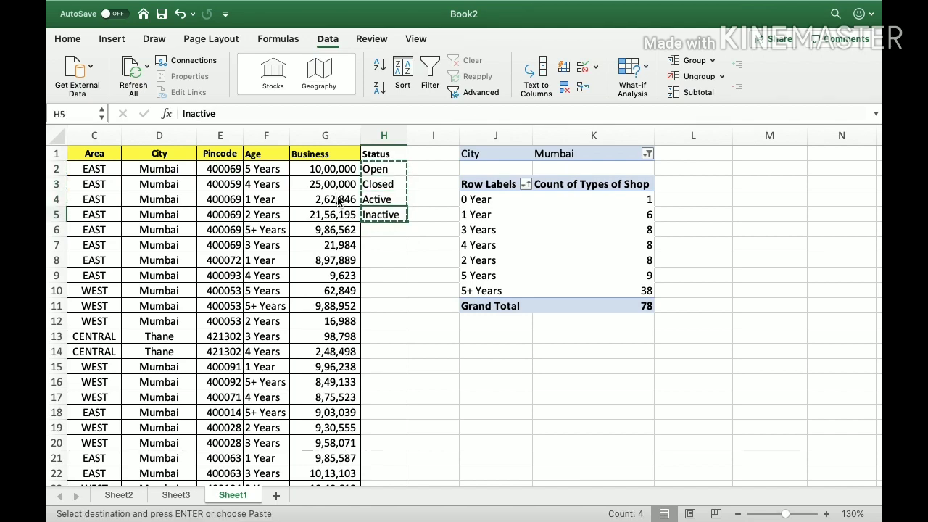
key(Left)
key(super+Down)
key(Right)
key(shift+super+Up)
key(shift+Down)
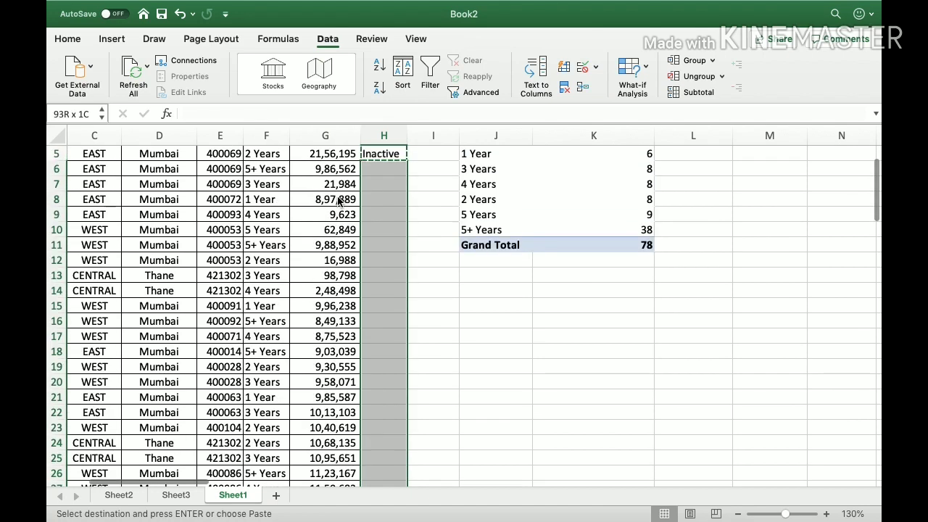
key(super+v)
key(Up)
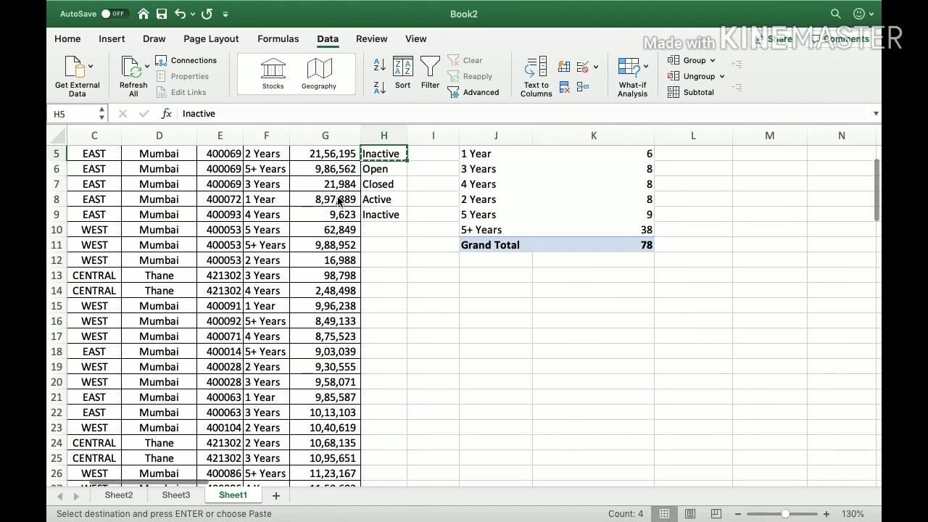
Fill the status pattern in H2:H9 down the Status column for the remaining records.
scroll(339, 202, up, 2)
key(Down)
key(Up)
key(Up)
key(Up)
key(Up)
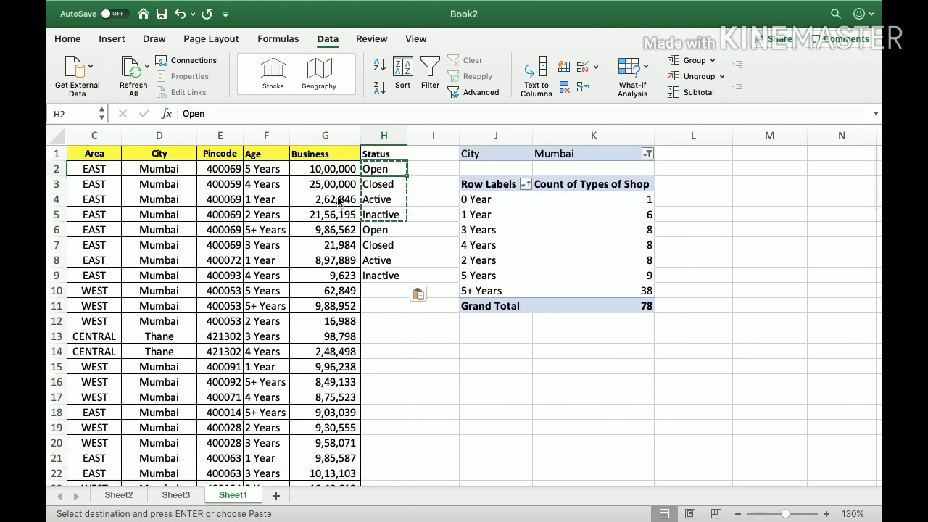
key(shift+super+Down)
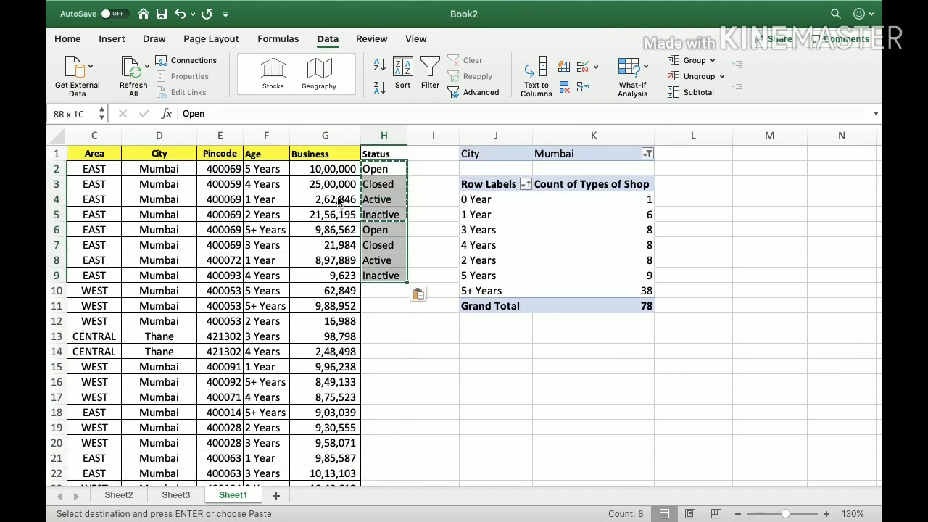
double_click(409, 282)
click(385, 270)
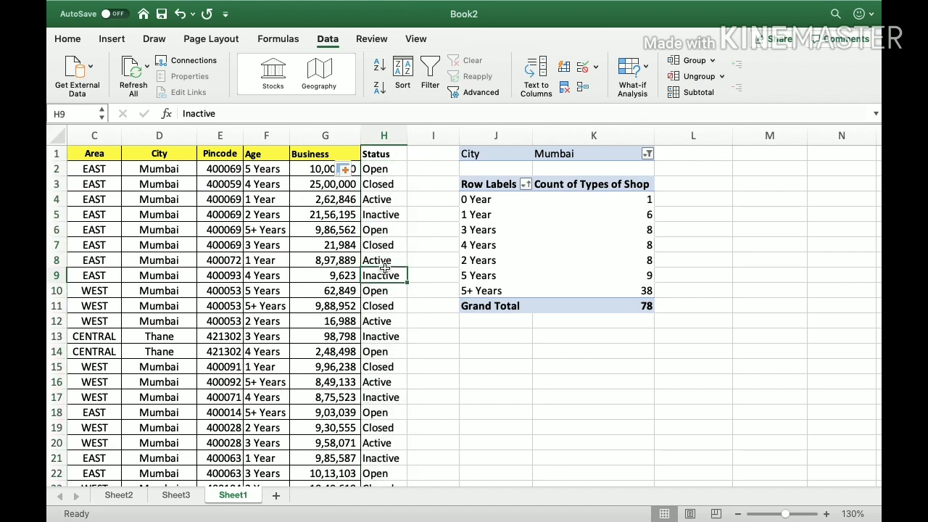
Check the filled Status column from its heading to the last record and back.
key(super+Down)
key(super+Up)
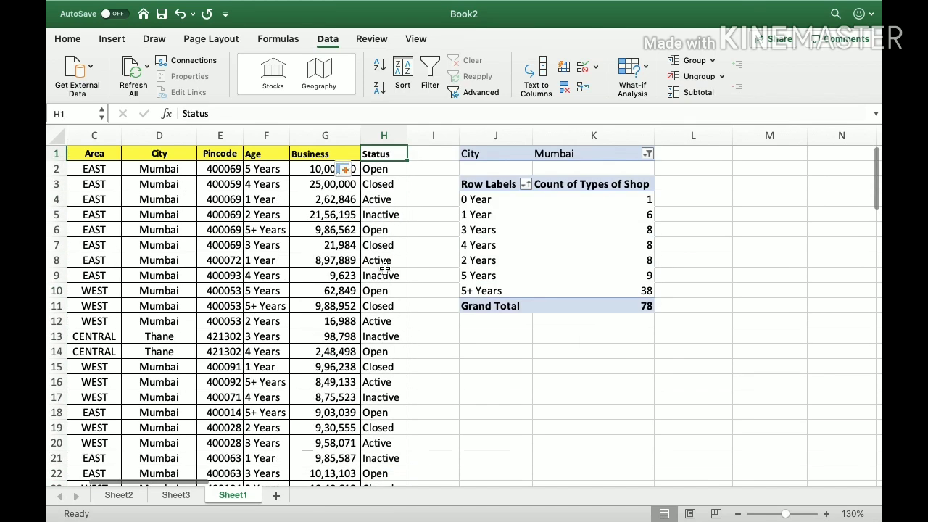
key(Down)
key(super+Down)
key(super+Up)
key(Down)
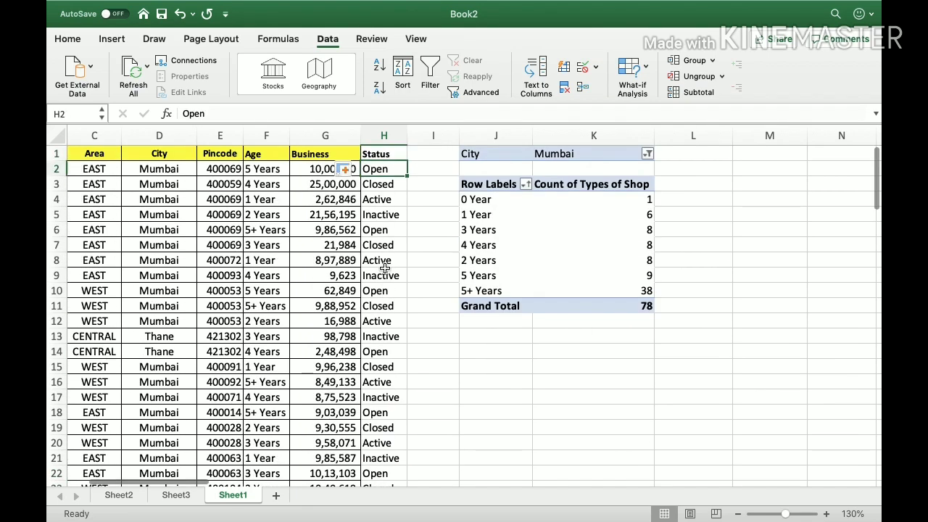
key(Up)
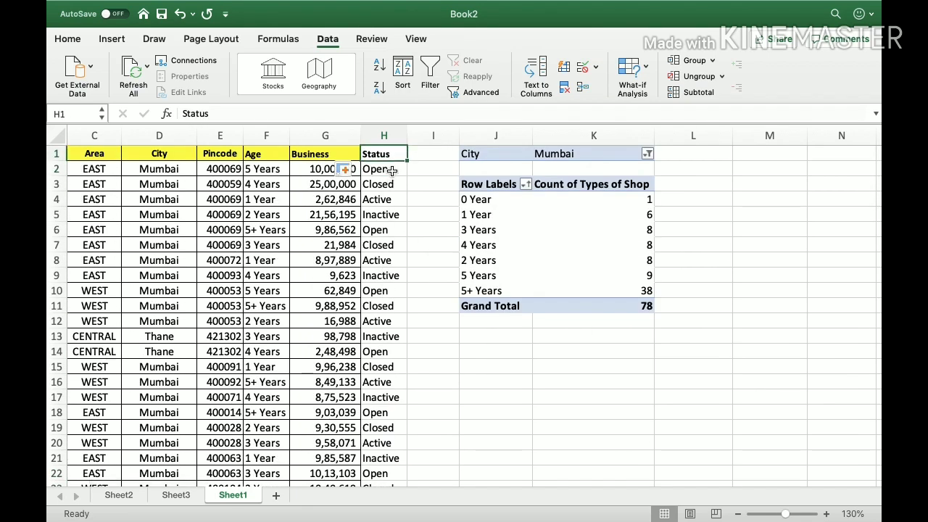
key(Down)
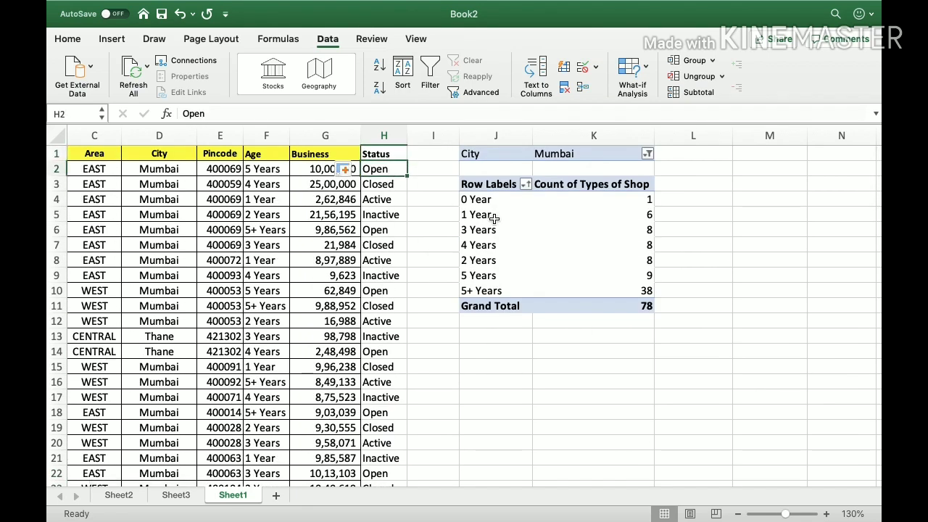
Compare the pivot table's field list with the Business and Status columns of the source data.
click(575, 224)
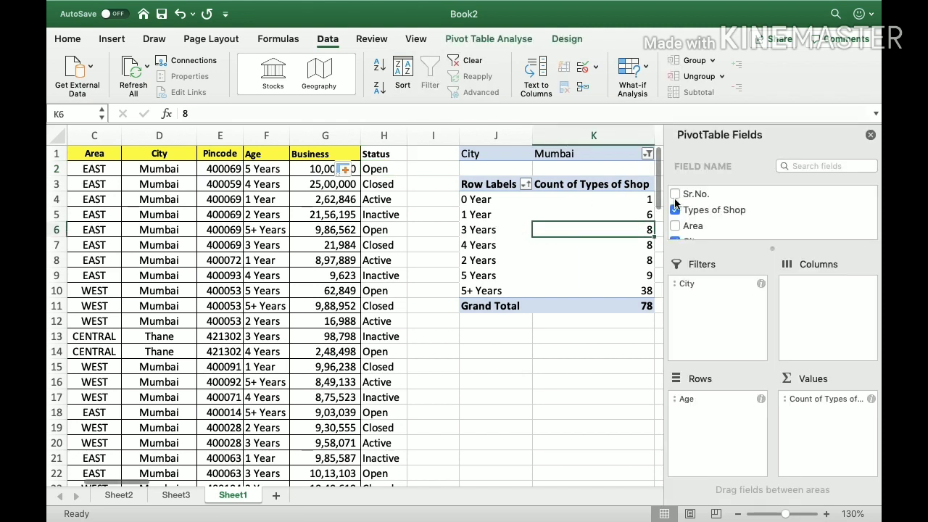
scroll(730, 210, down, 3)
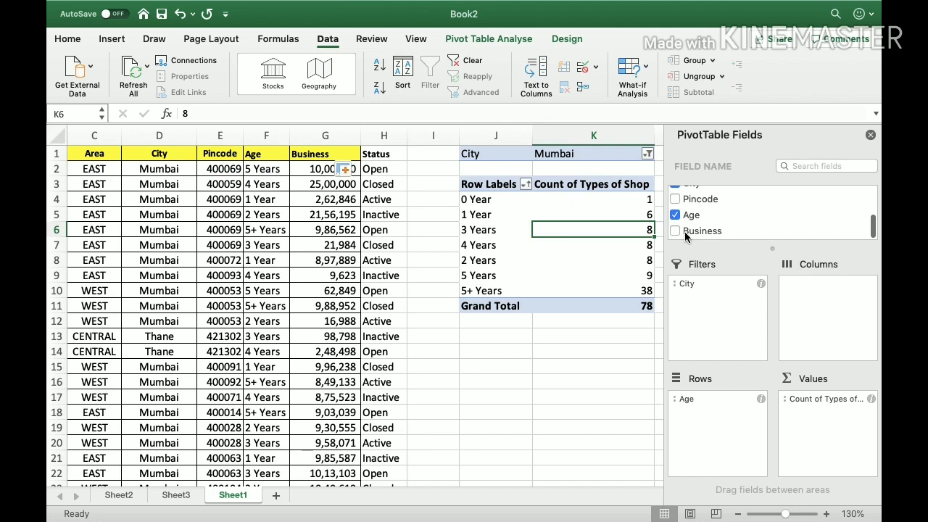
click(325, 136)
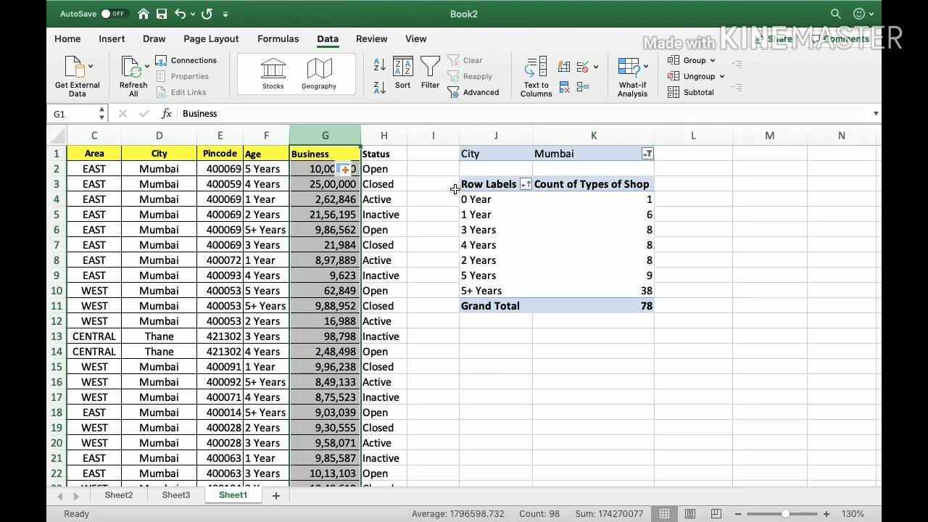
click(513, 217)
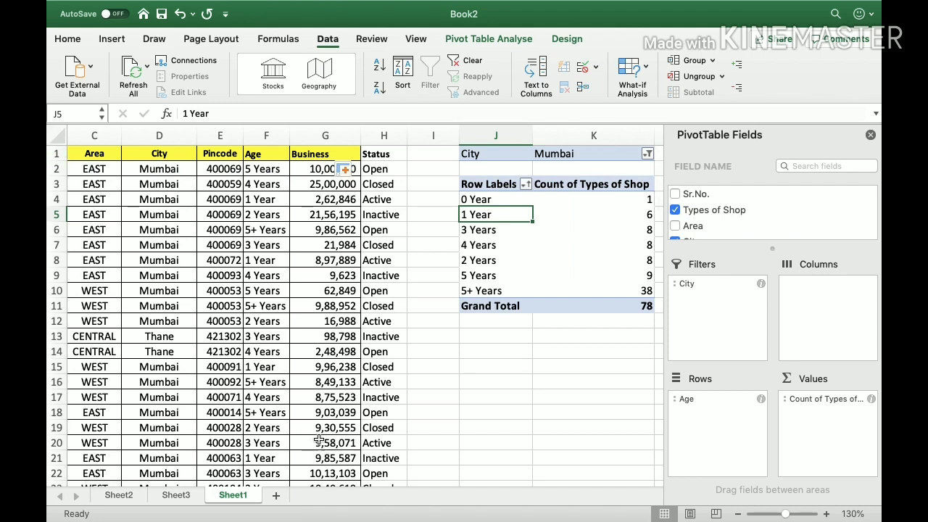
click(377, 136)
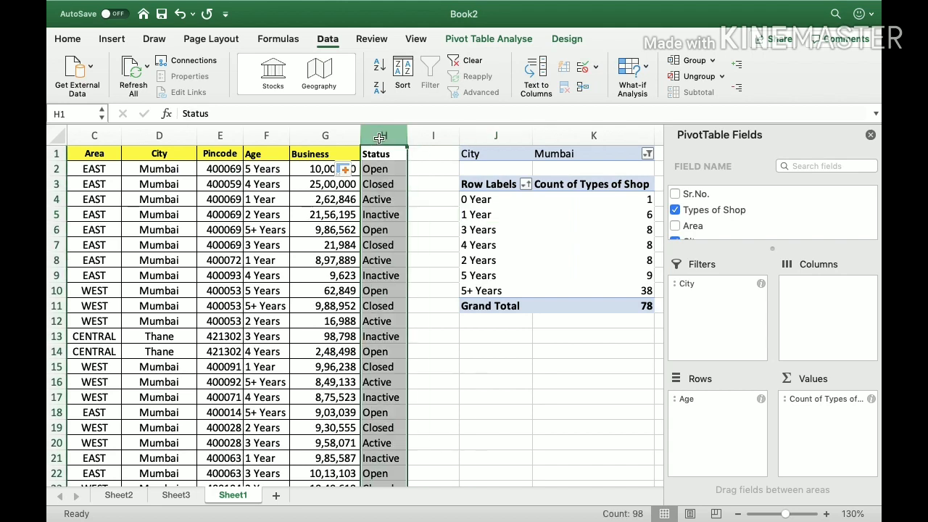
click(499, 212)
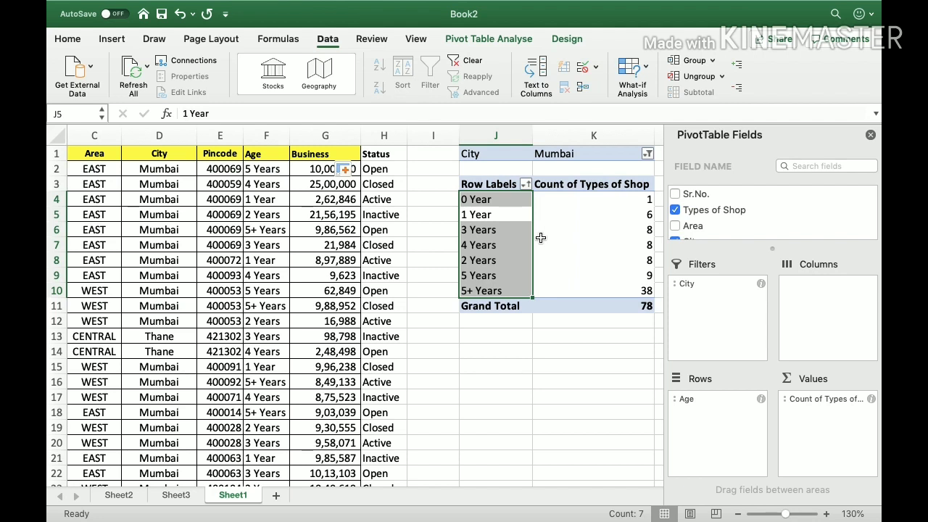
click(560, 229)
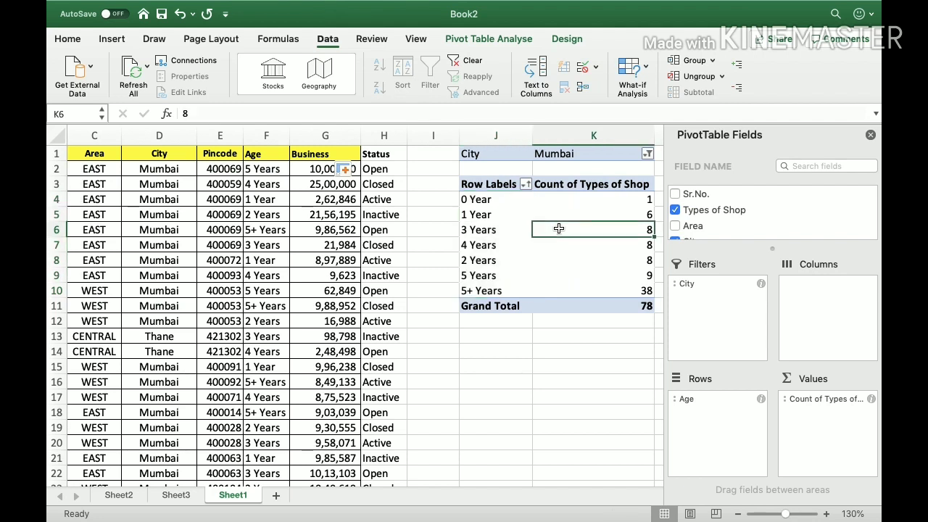
Change the pivot table's data source to Sheet1!$A$1:$H$98 so the range includes the Status column.
click(515, 231)
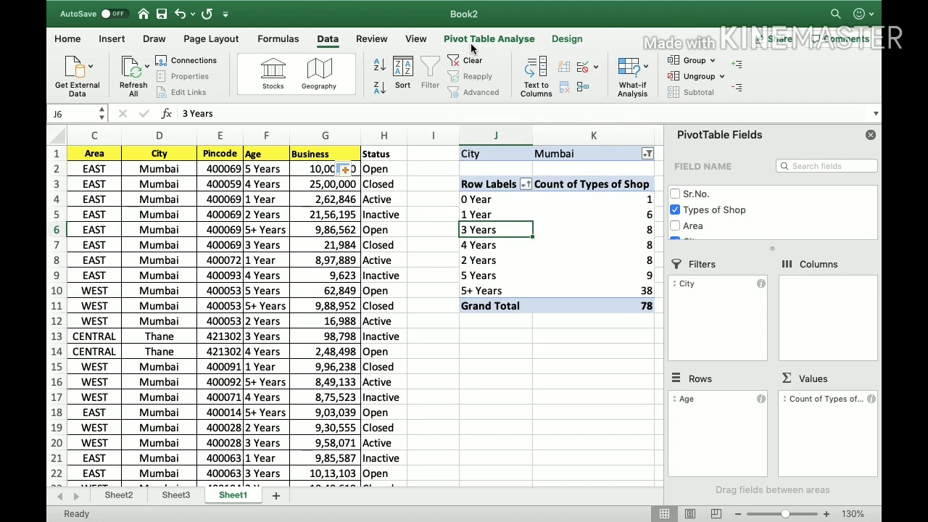
click(517, 45)
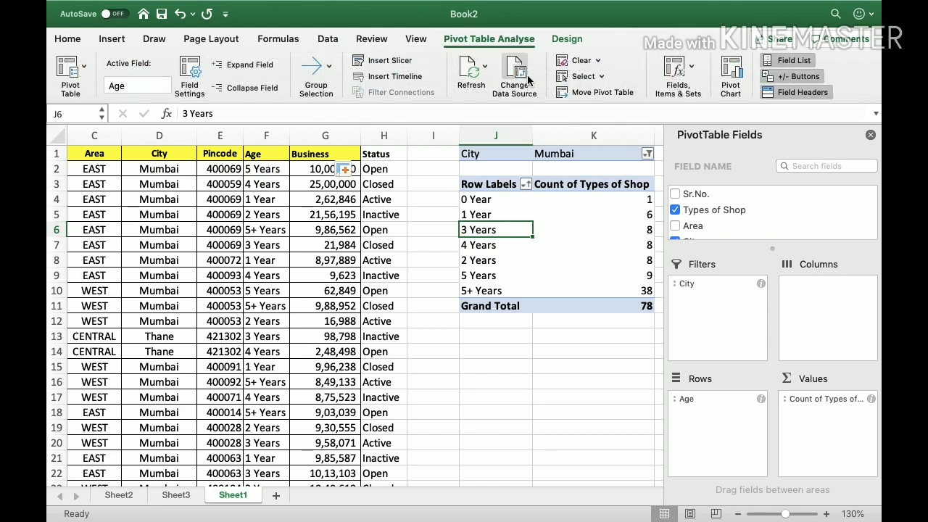
click(526, 72)
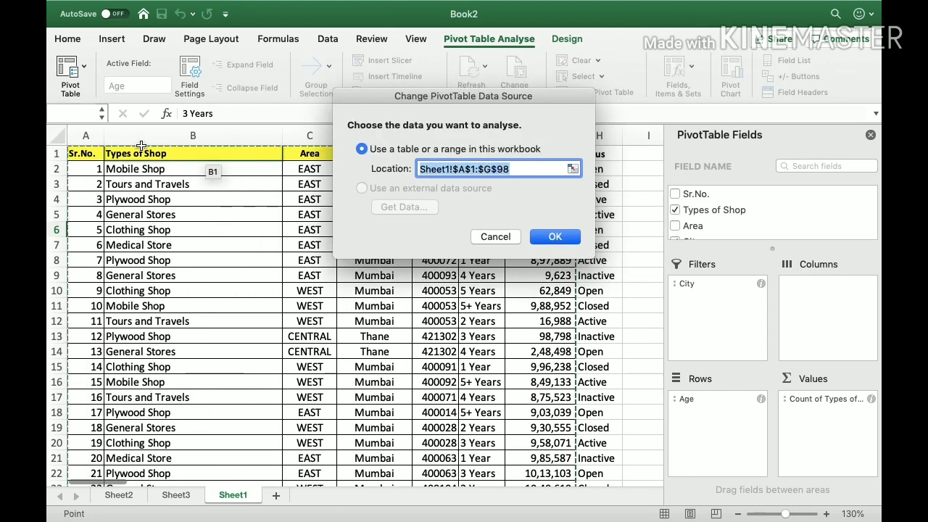
click(84, 155)
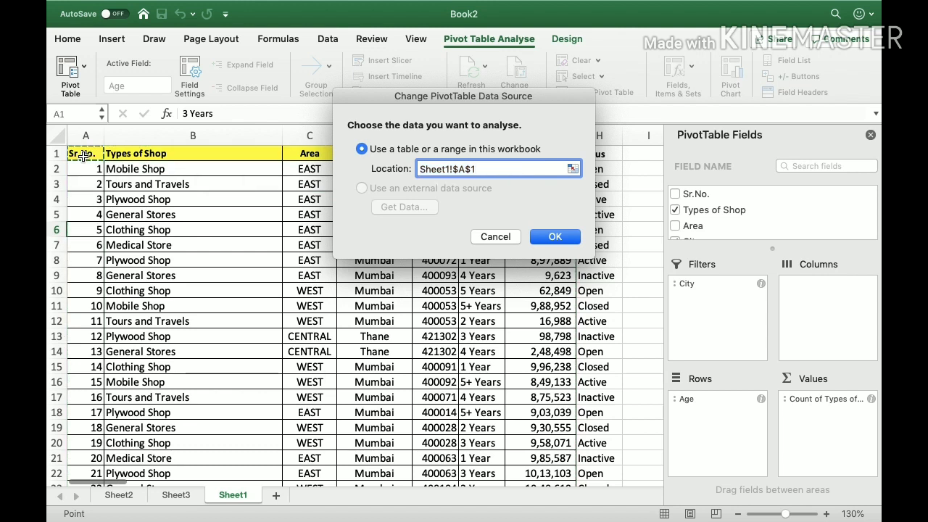
key(ctrl+shift+Right)
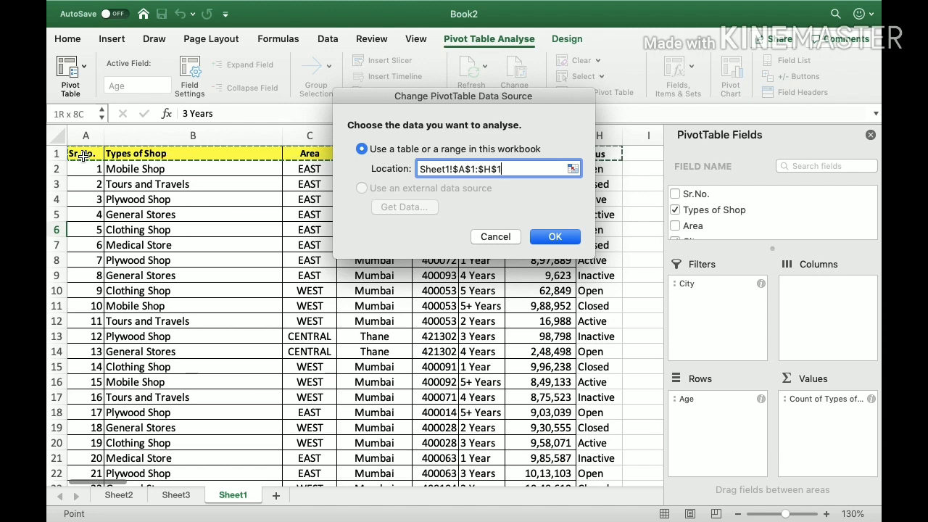
key(ctrl+shift+Down)
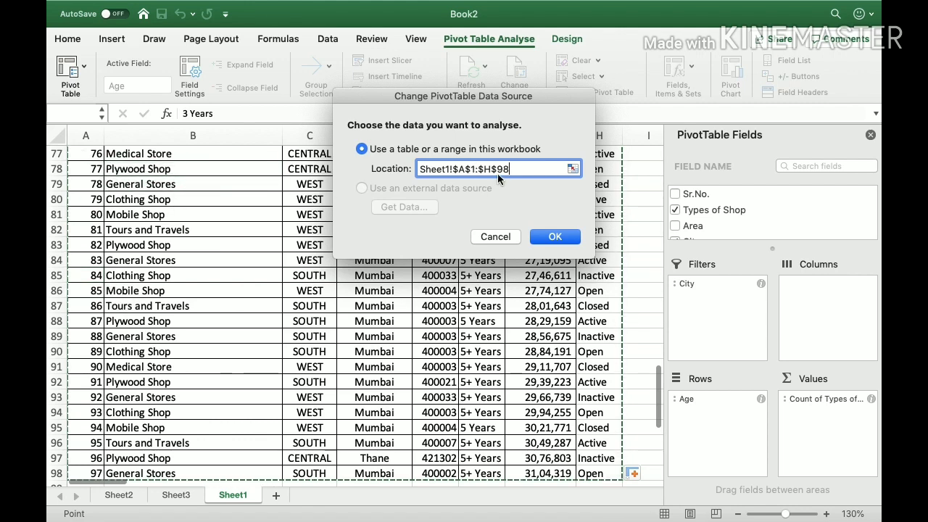
click(555, 237)
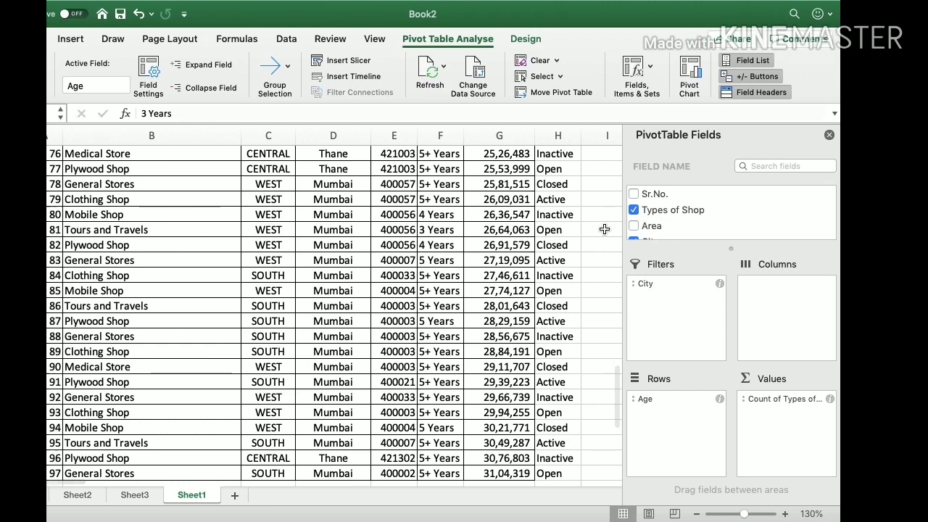
Return to the pivot table at the top of Sheet1 and refresh it.
click(605, 229)
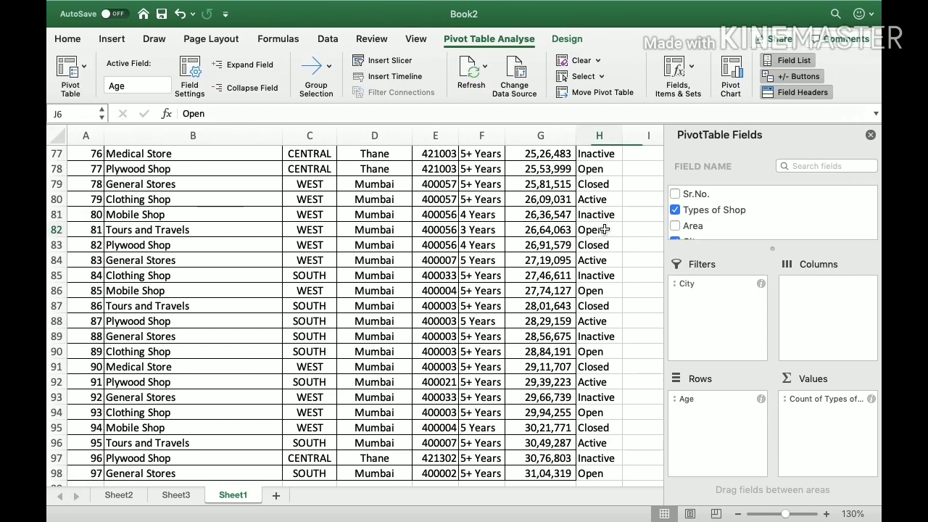
key(Right)
key(Right)
key(Right)
key(Right)
key(Right)
key(Up)
key(Up)
key(Up)
key(Up)
key(Up)
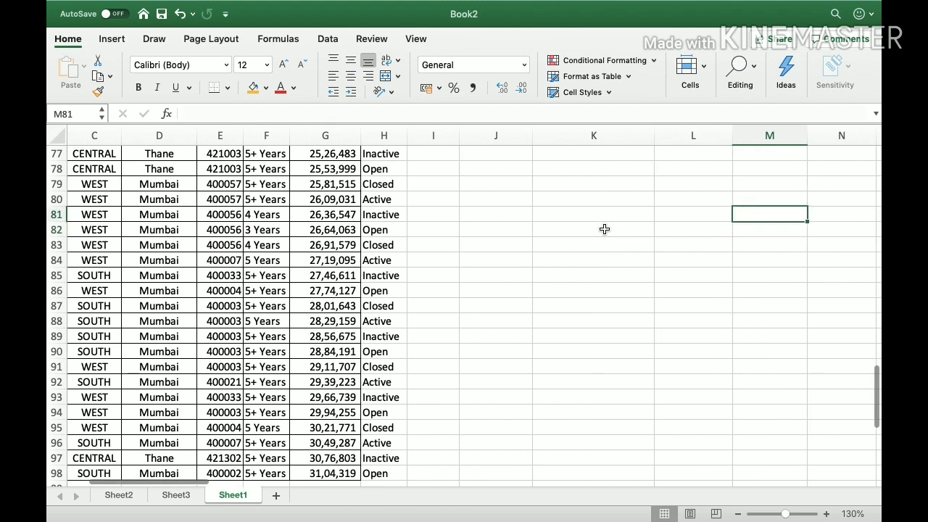
key(ctrl+Up)
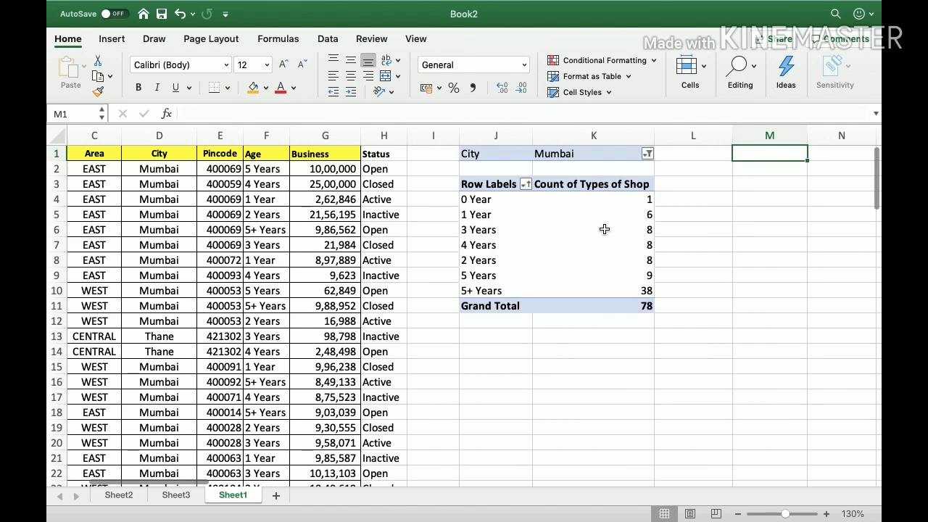
key(Down)
key(Down)
key(Left)
key(Left)
key(Left)
key(Down)
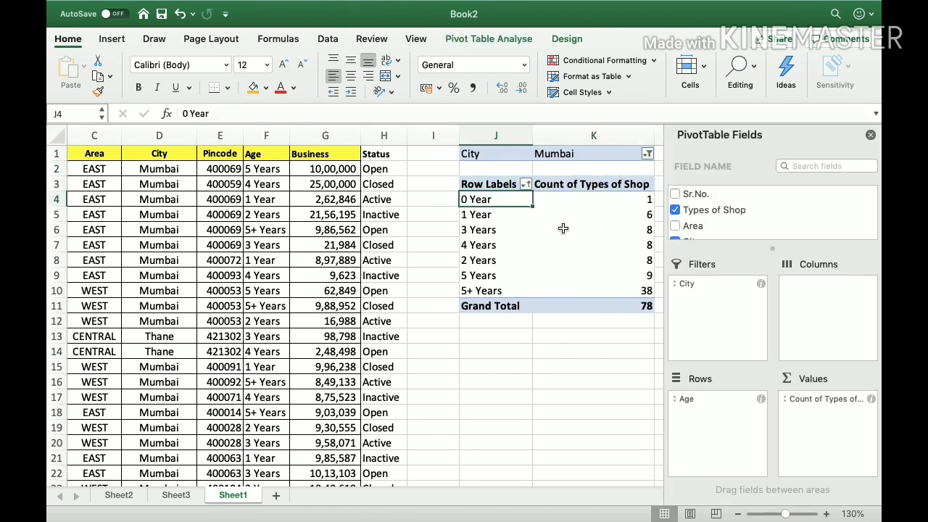
right_click(551, 226)
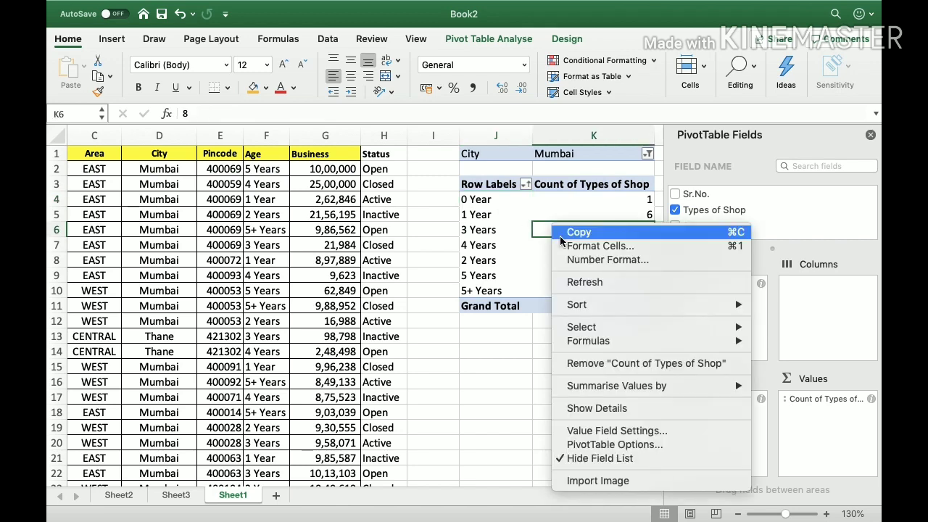
click(578, 283)
Add the Status field to the pivot table's Columns area.
scroll(730, 219, down, 1)
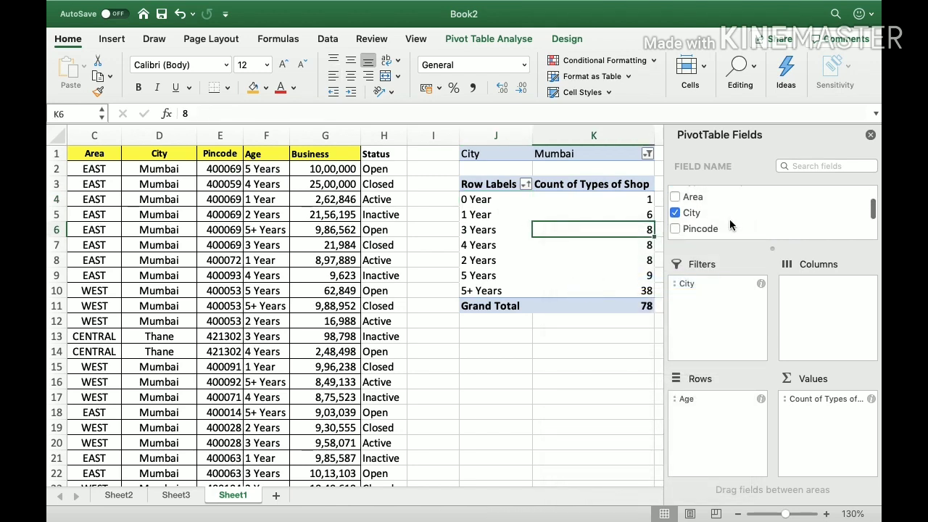
scroll(729, 219, down, 2)
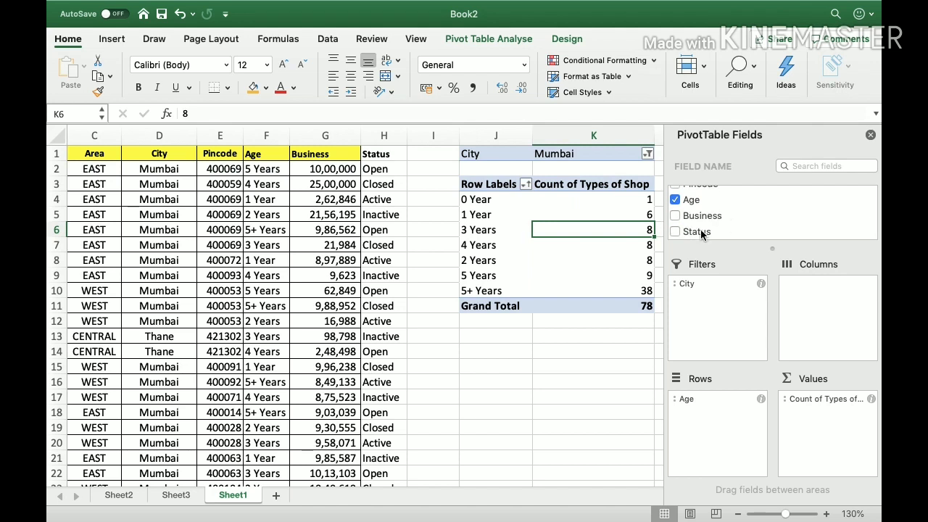
click(702, 232)
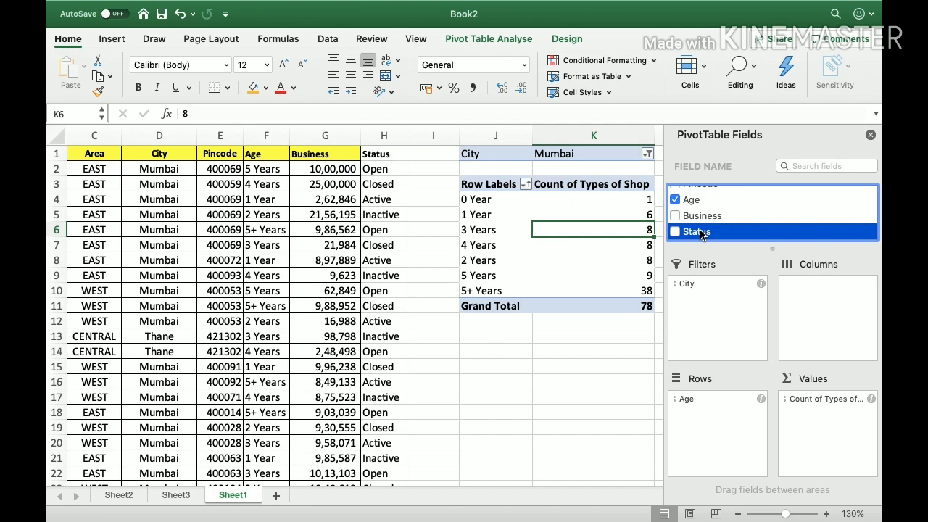
drag(702, 232, 820, 298)
Examine the Mumbai shop counts split by status across the age rows of the pivot table.
click(648, 276)
scroll(647, 276, right, 5)
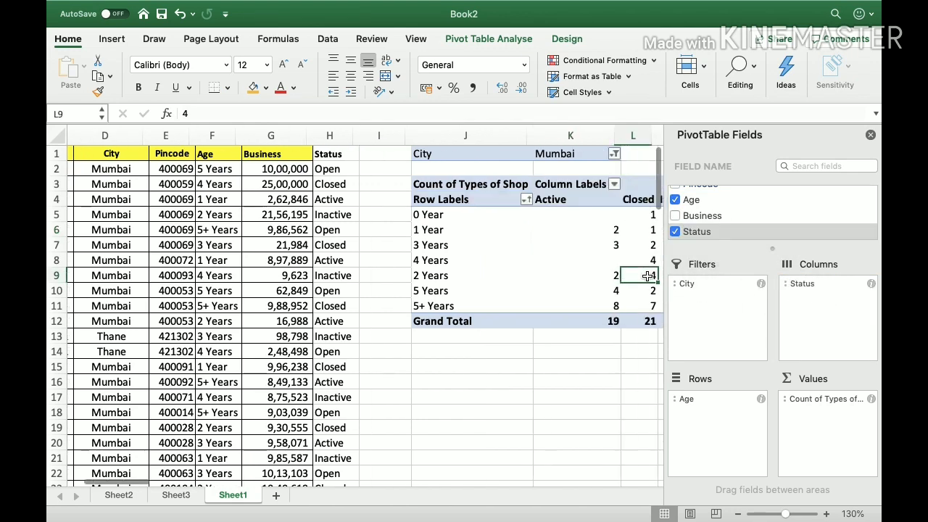
key(Left)
key(Left)
key(Down)
key(Down)
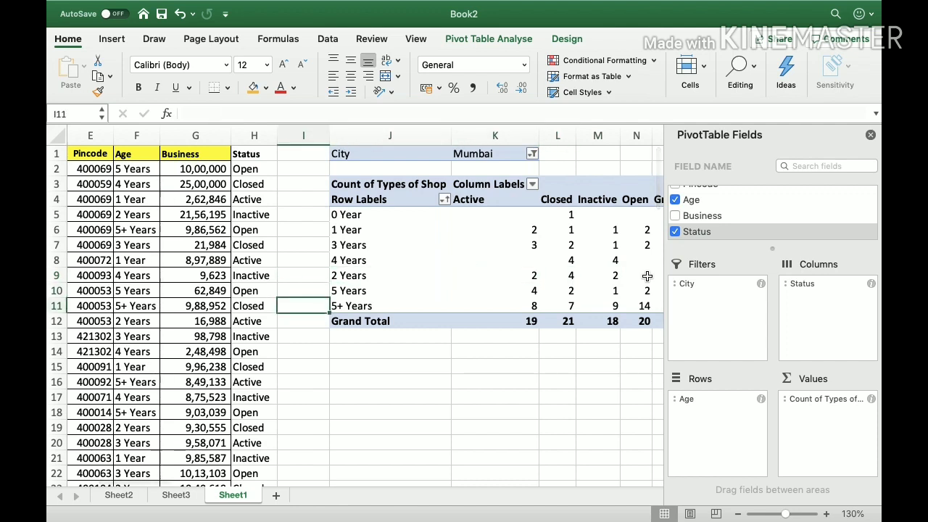
key(Right)
key(Right)
key(Right)
key(Right)
key(Left)
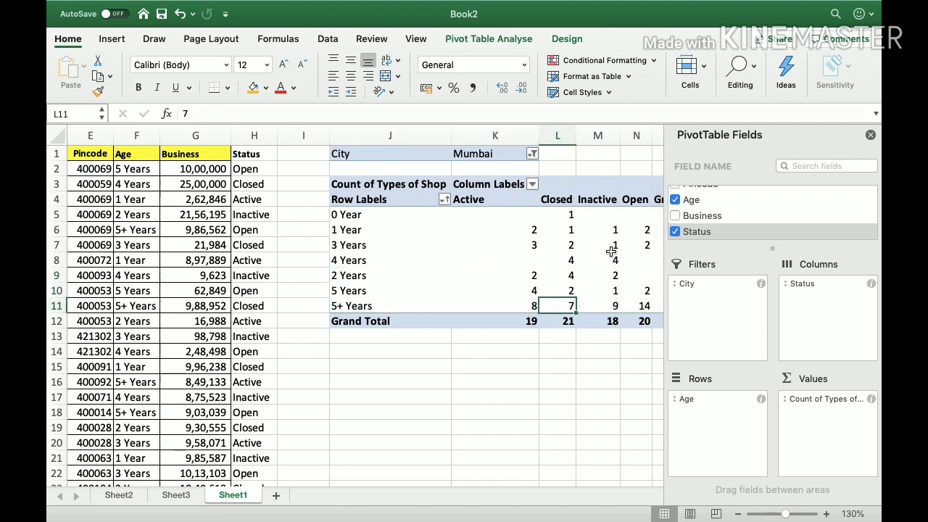
Set the pivot table's City filter to include all cities.
click(534, 155)
click(572, 213)
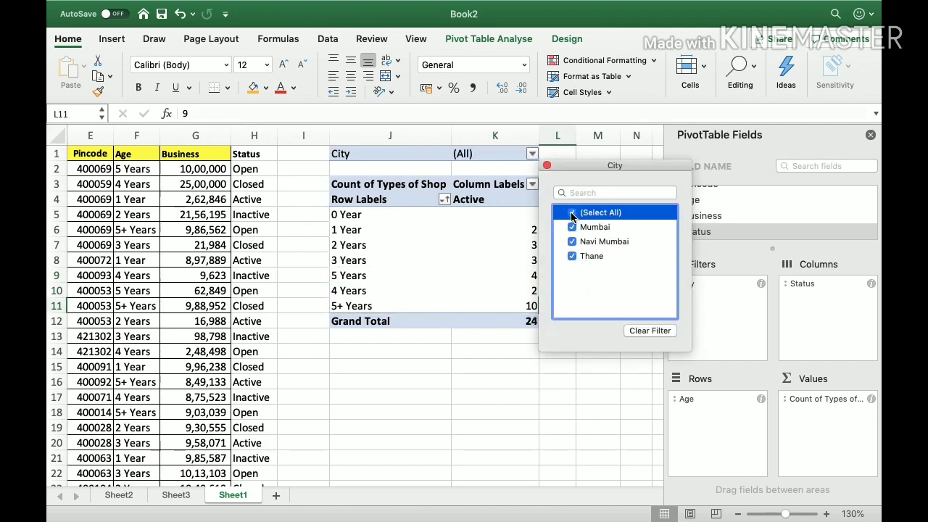
click(494, 359)
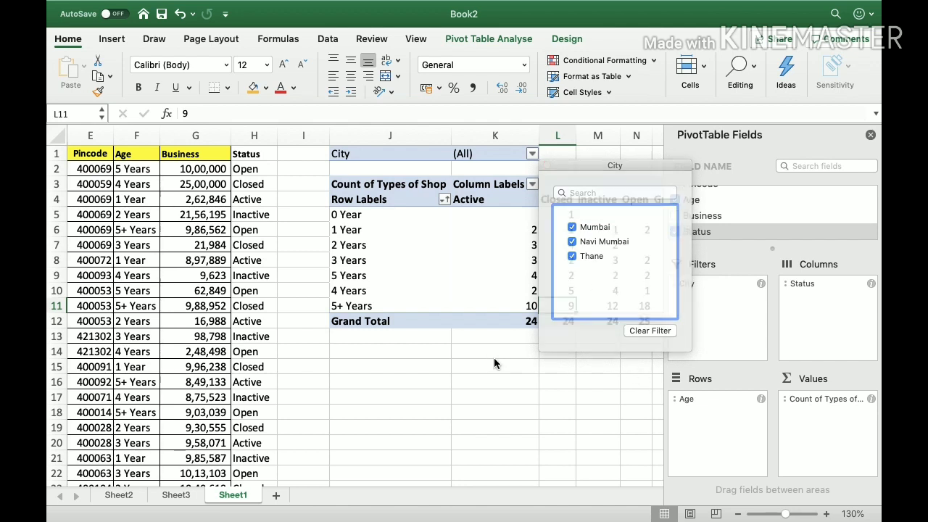
Examine the Active column of the pivot table from its heading down to its grand total.
click(473, 227)
key(Up)
key(Right)
key(Up)
key(Left)
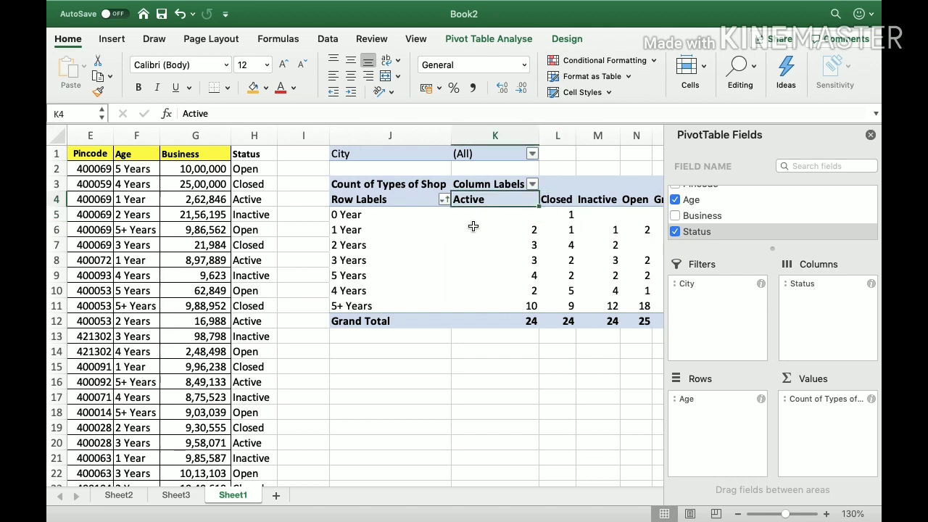
key(Down)
key(Down)
key(Down)
key(Down)
key(Down)
key(Down)
key(Down)
key(Down)
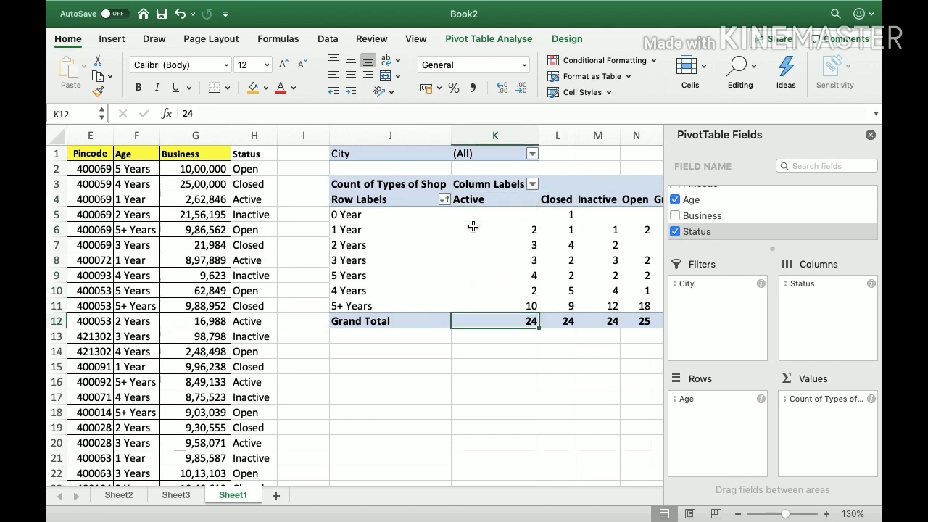
Compare the grand totals of the Closed, Inactive and Open columns along the bottom row of the pivot table.
key(Right)
key(Right)
key(Left)
key(Right)
key(Right)
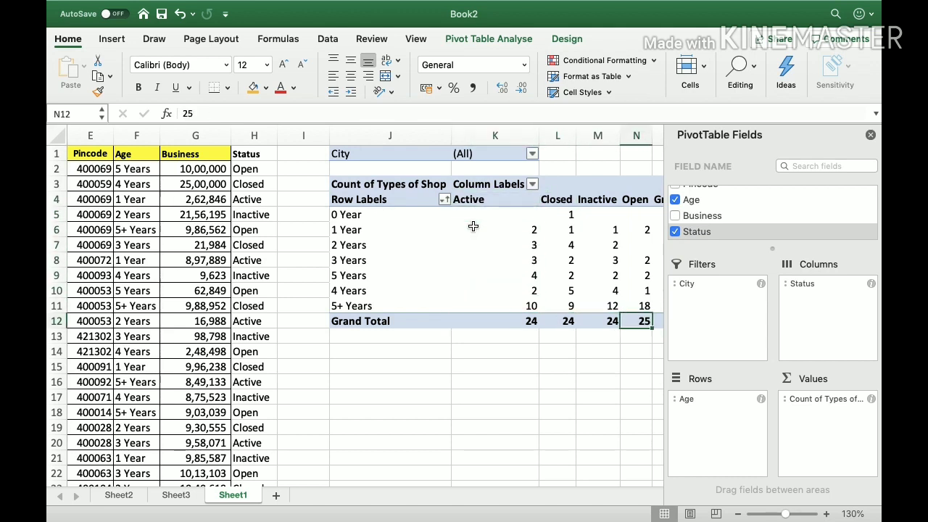
key(Right)
key(Left)
key(Left)
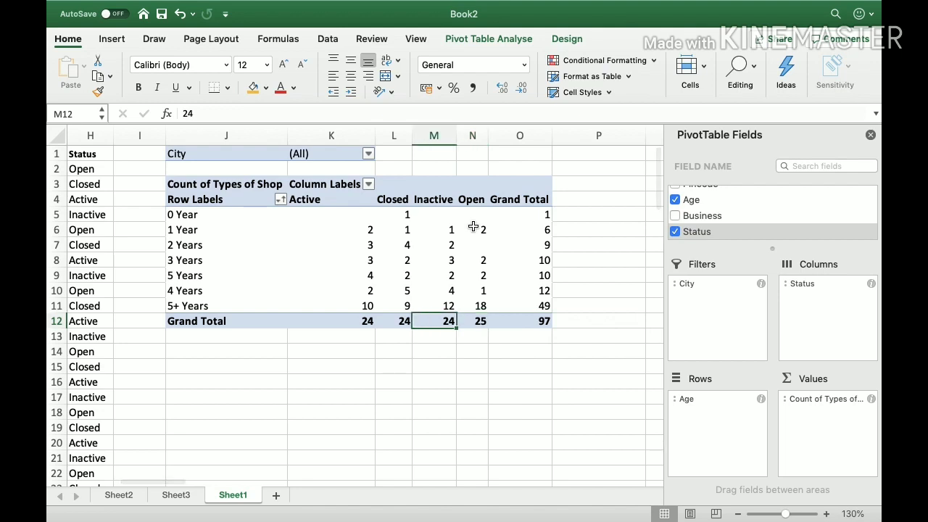
Extract the records behind the Open grand total to a new sheet and return to the pivot table on Sheet1.
key(Right)
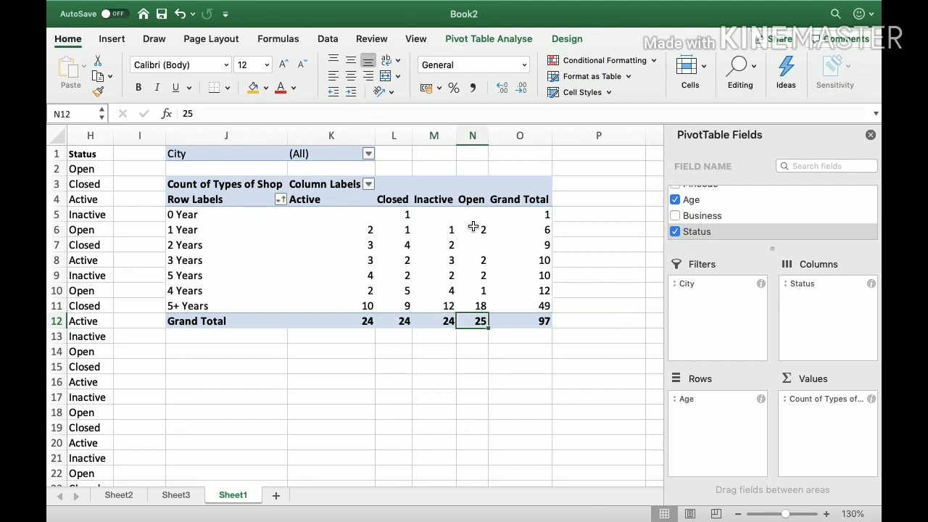
double_click(482, 321)
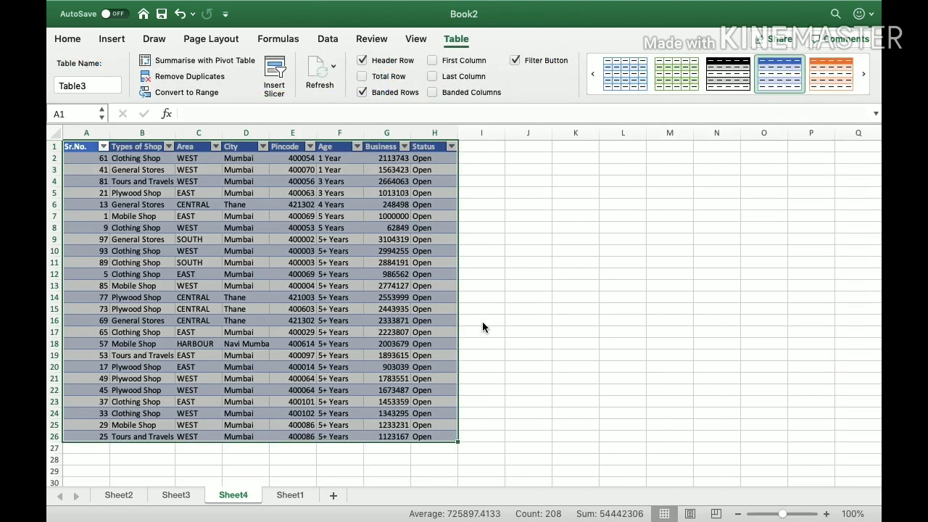
click(289, 496)
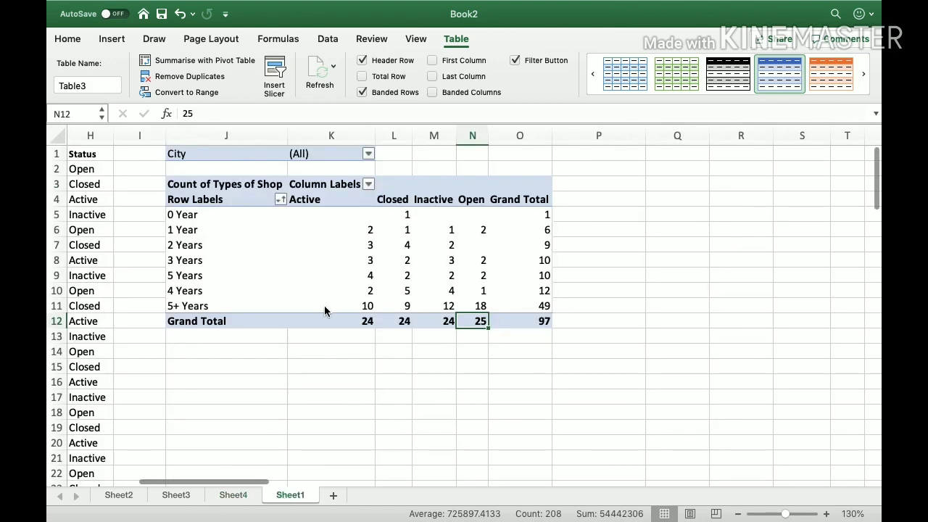
click(325, 308)
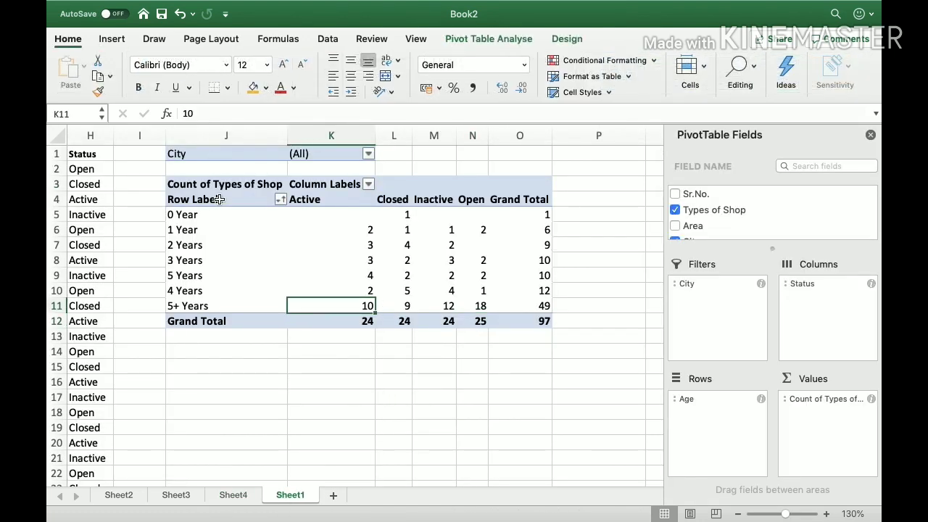
Replace Age with Types of Shop as the pivot table's row field.
drag(219, 200, 514, 321)
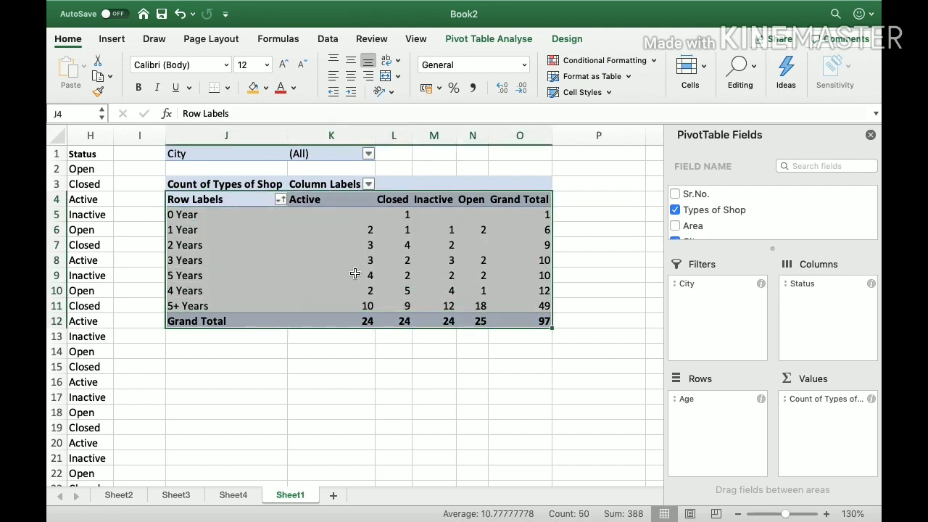
click(356, 274)
drag(691, 399, 621, 374)
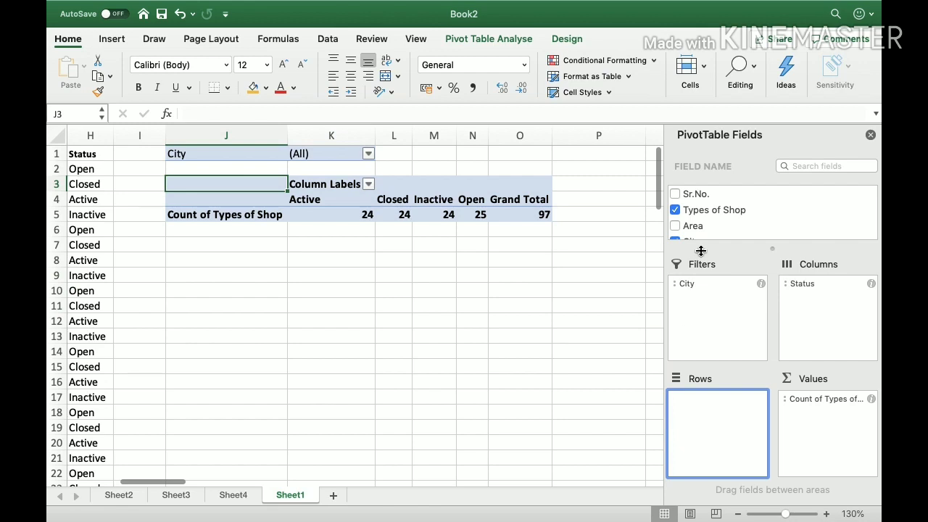
scroll(725, 216, down, 3)
scroll(725, 215, up, 2)
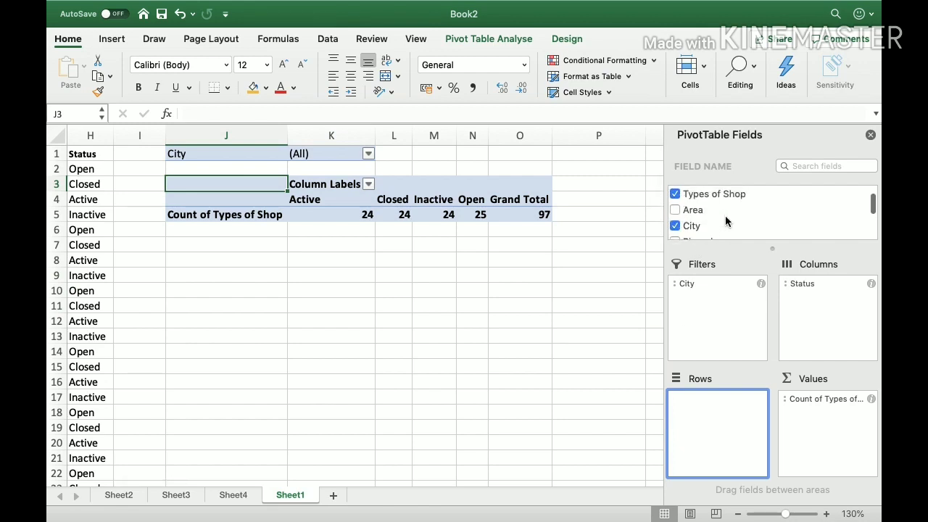
drag(722, 201, 706, 423)
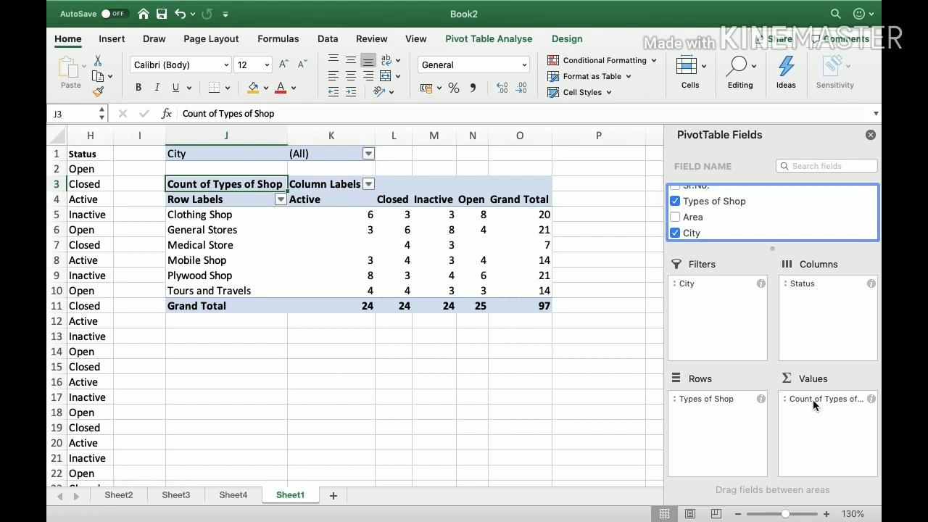
Examine the Business column of the source data alongside its neighbouring Age and Status columns.
click(103, 245)
key(Left)
key(Left)
key(Right)
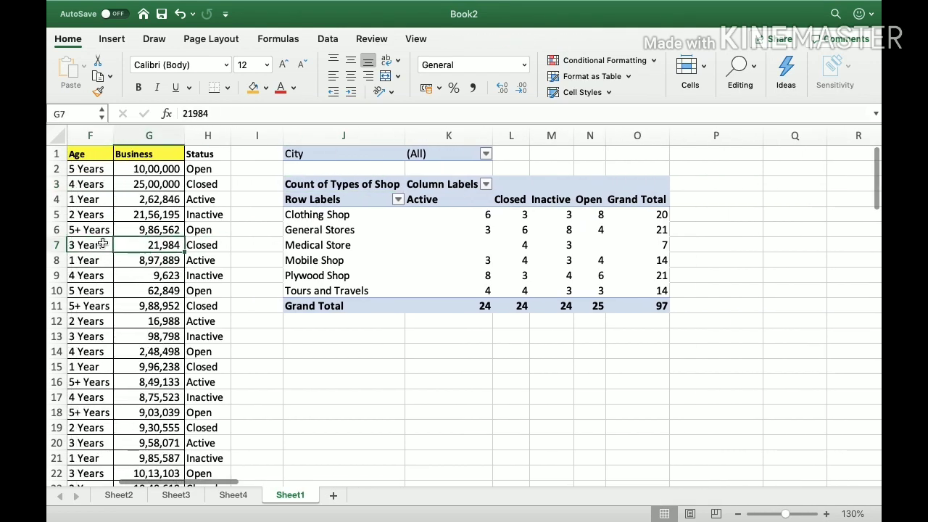
key(Right)
key(Left)
key(Right)
key(Up)
key(Up)
key(Right)
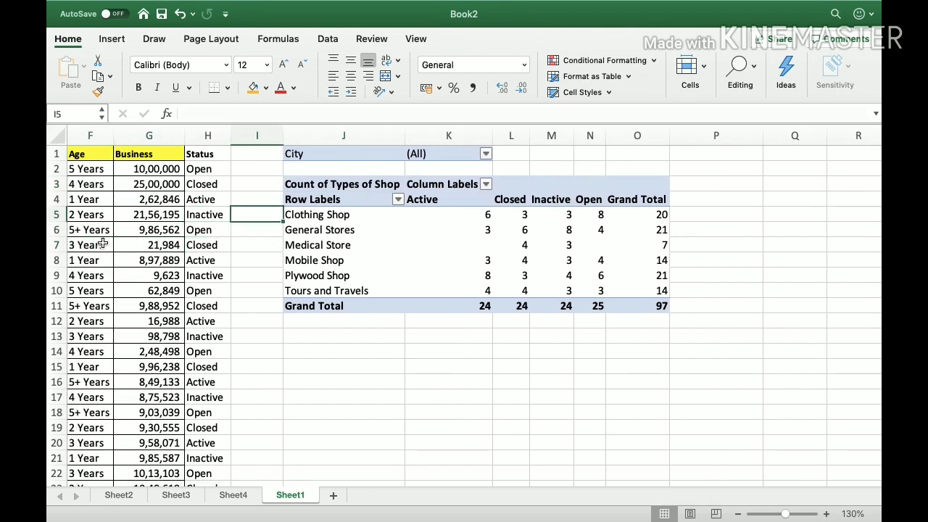
key(Right)
key(Down)
key(Left)
key(Left)
key(Left)
key(Up)
key(Up)
key(Up)
key(Up)
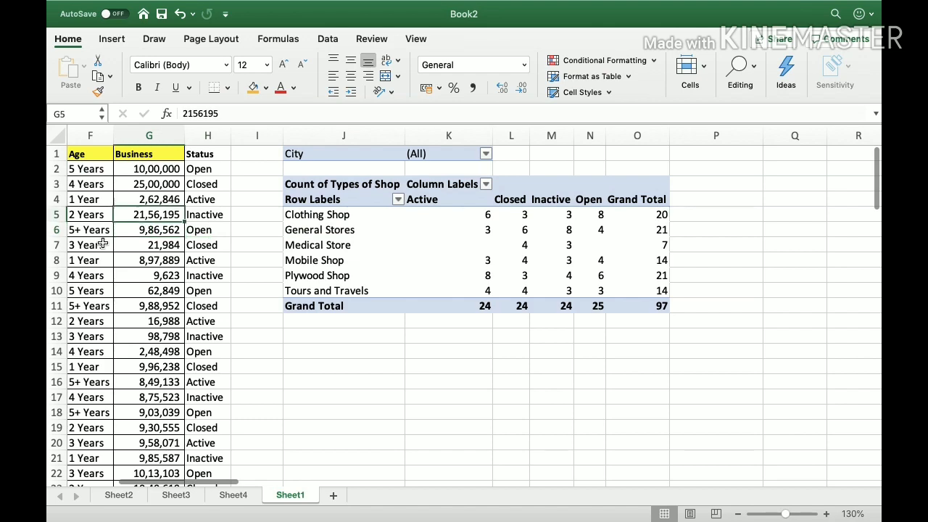
key(Left)
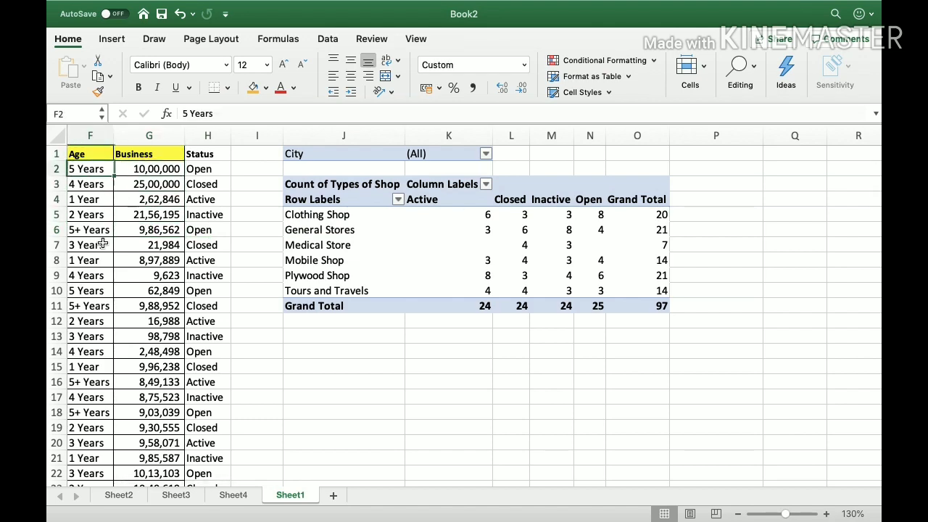
Look across the source data columns from Sr.No. to Status and on through the pivot table's status columns.
key(Left)
key(Left)
key(Left)
key(Left)
key(Left)
key(Right)
key(Right)
key(Right)
key(Right)
key(Right)
key(Right)
key(Right)
key(Right)
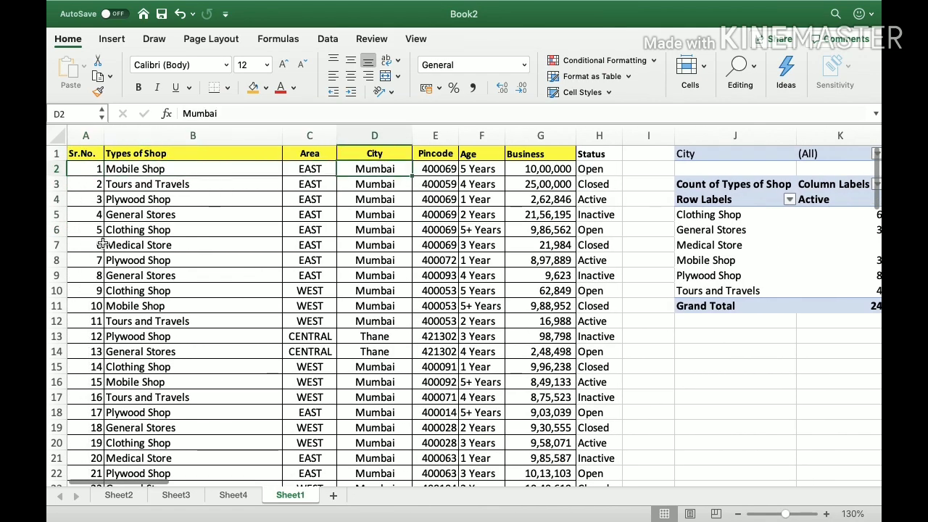
key(Right)
key(Right)
key(Right)
key(Down)
key(Down)
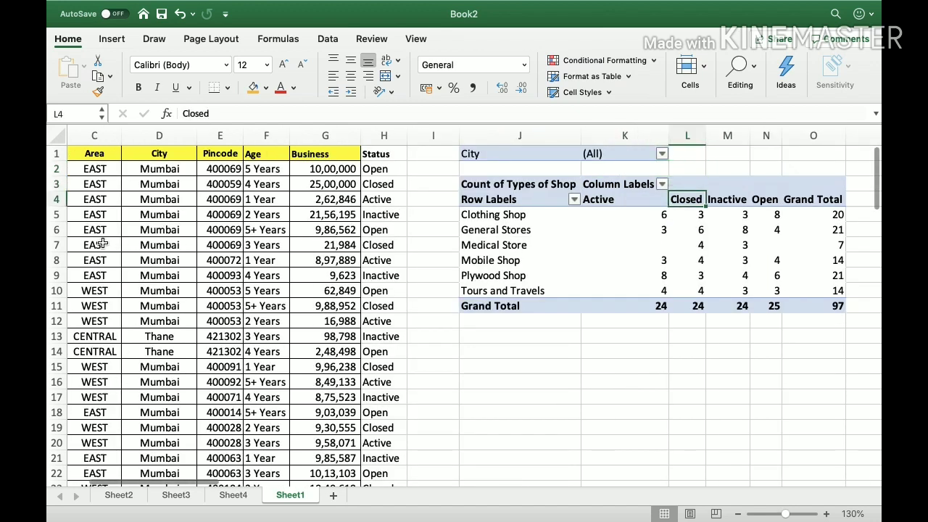
key(Down)
key(Right)
key(Right)
key(Right)
key(Right)
key(Right)
key(Right)
key(Right)
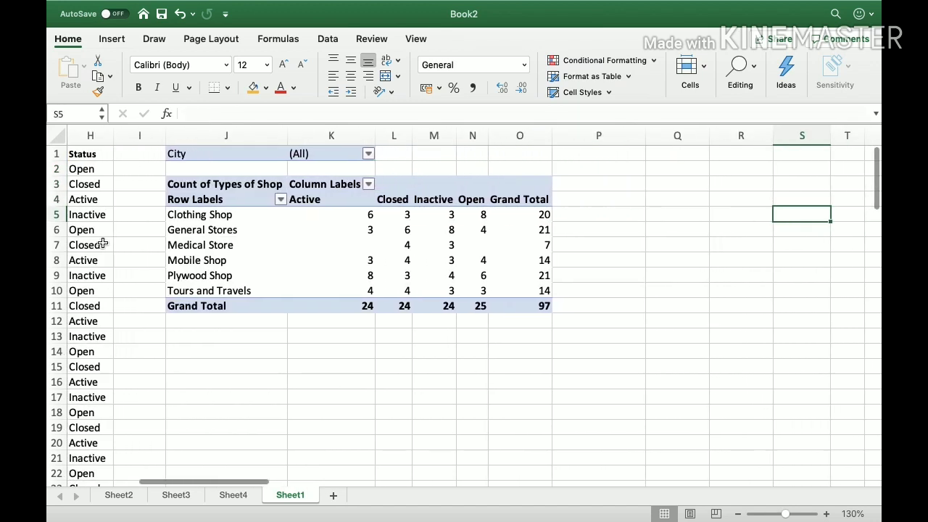
key(Left)
key(Left)
key(Left)
key(Left)
key(Left)
key(Left)
key(Left)
key(Left)
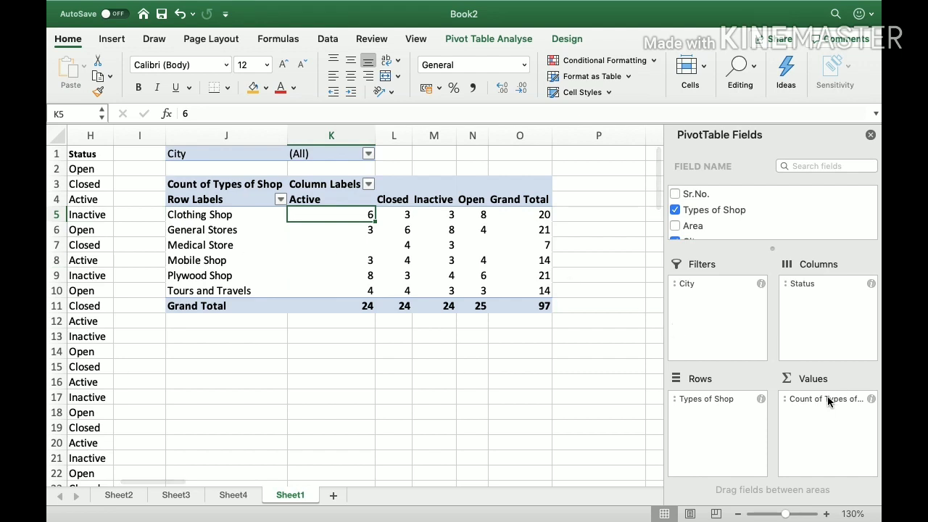
Replace the count of Types of Shop with the sum of Business as the pivot table's value, and review the figures.
drag(828, 397, 739, 159)
scroll(740, 209, down, 5)
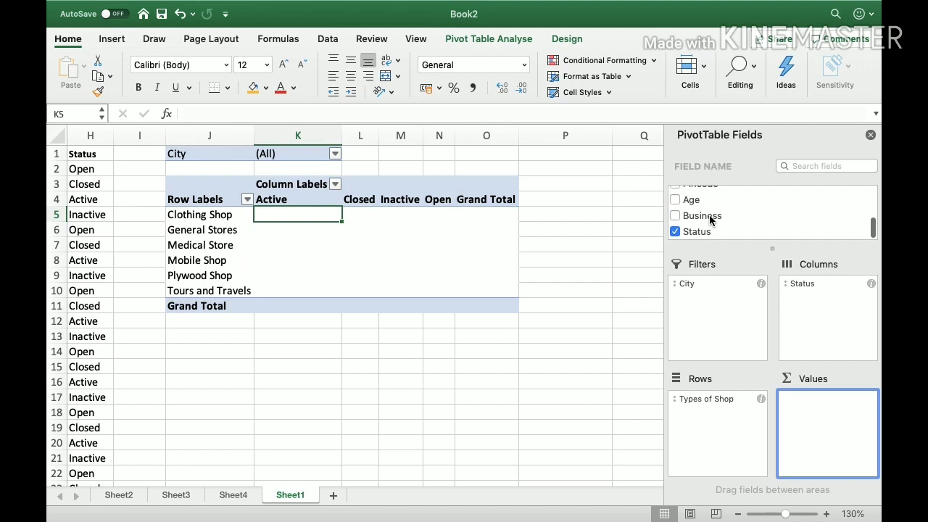
drag(712, 215, 828, 431)
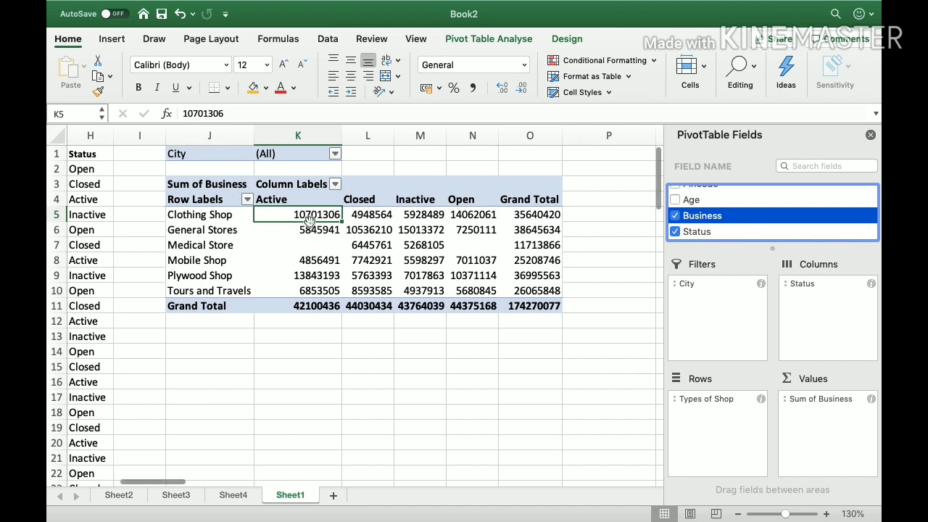
drag(308, 218, 540, 306)
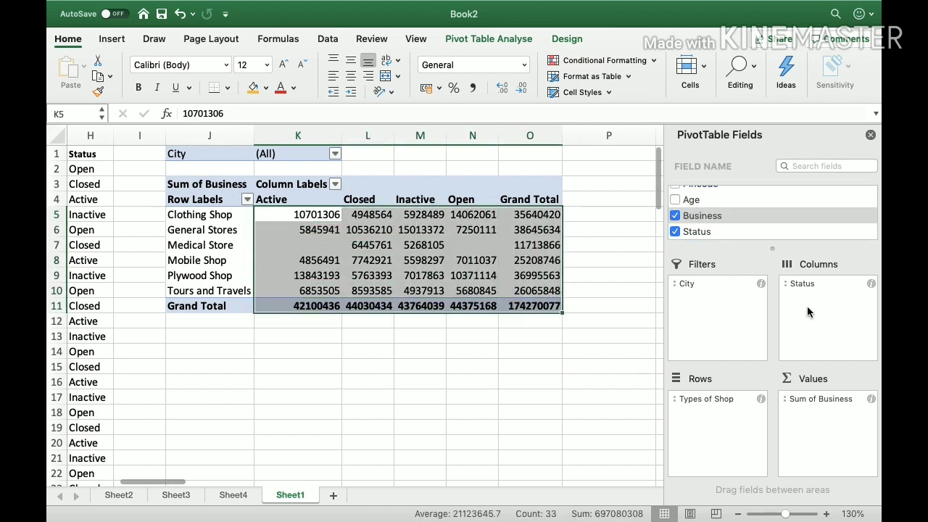
Remove the Status field from the pivot table's columns.
click(808, 285)
drag(809, 285, 762, 231)
click(311, 200)
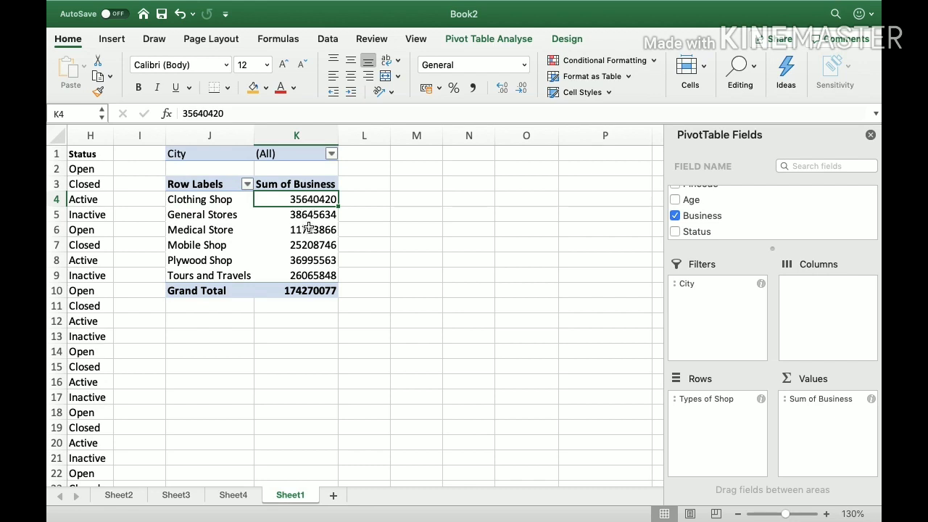
Sort the pivot table's shop types by Sum of Business from largest to smallest.
click(309, 229)
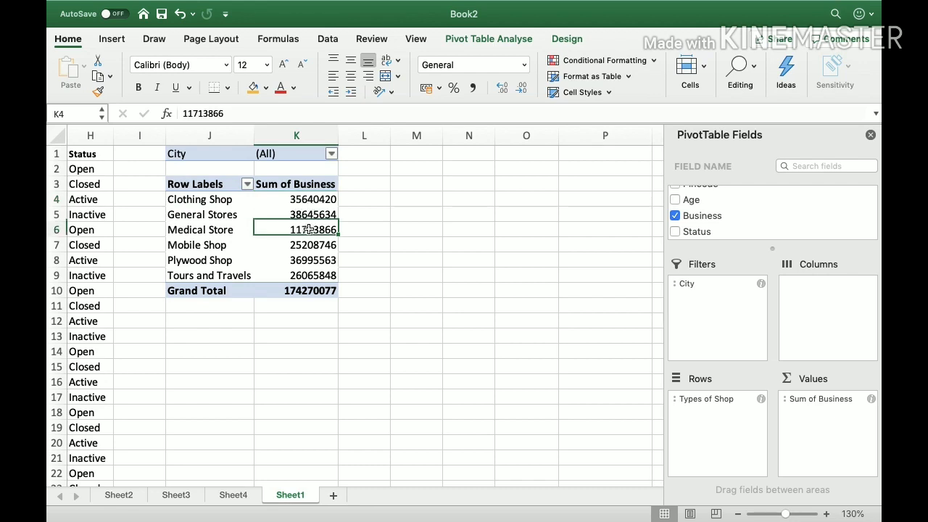
click(328, 40)
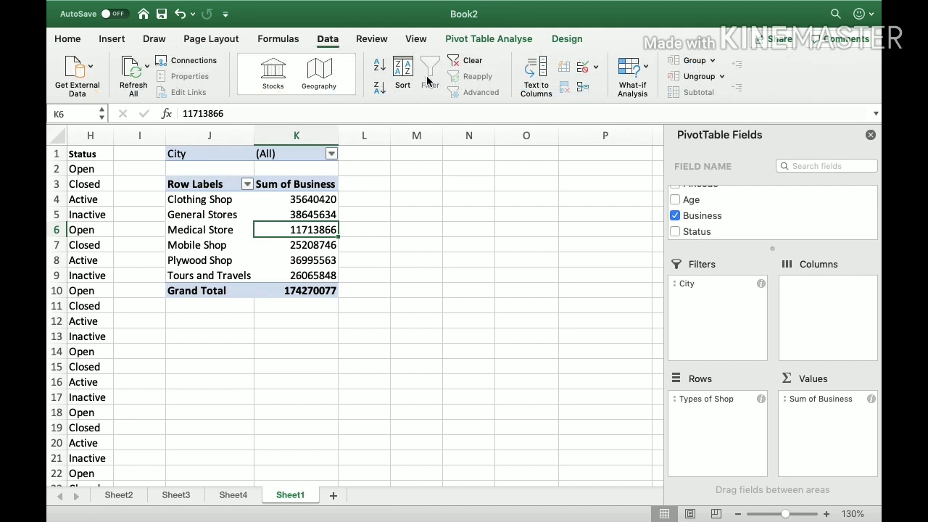
click(378, 88)
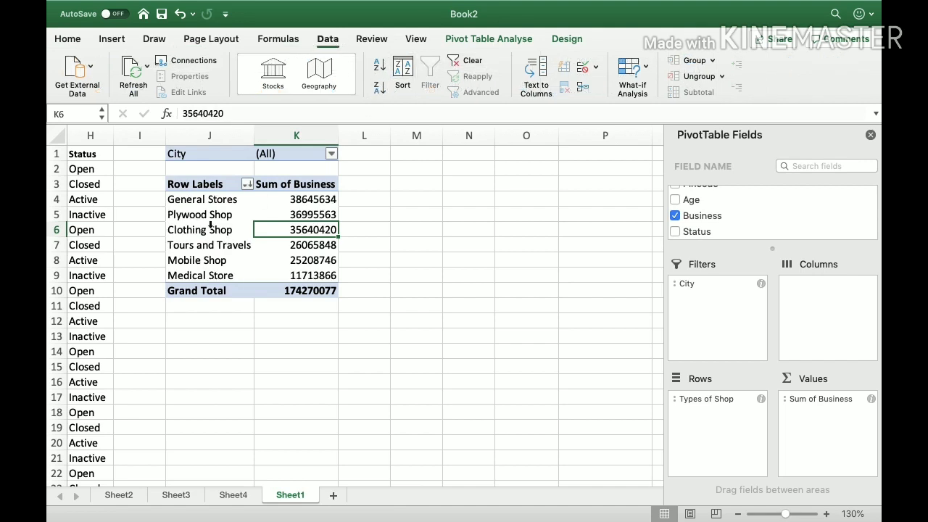
Compare the business sums of the sorted shop types, starting with General Stores.
click(213, 199)
key(Right)
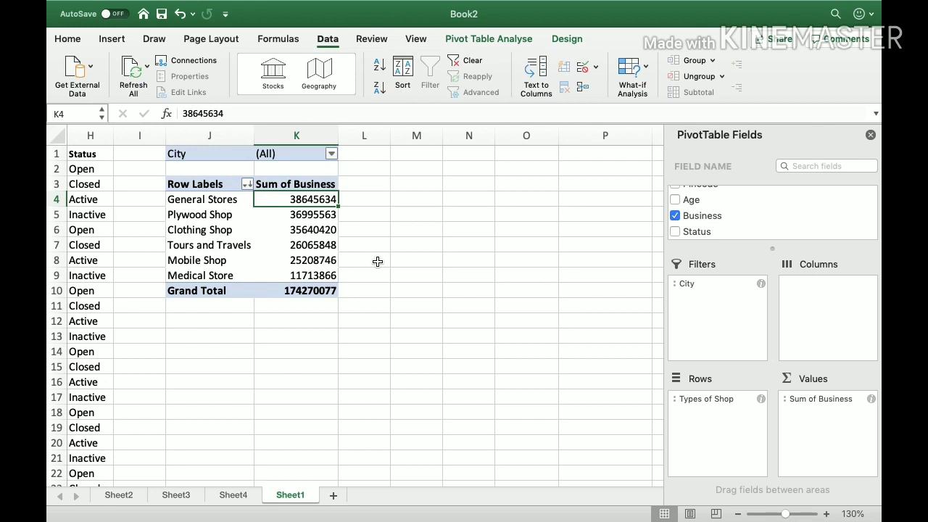
key(Down)
key(Down)
key(Down)
key(Down)
key(Up)
key(Up)
key(Up)
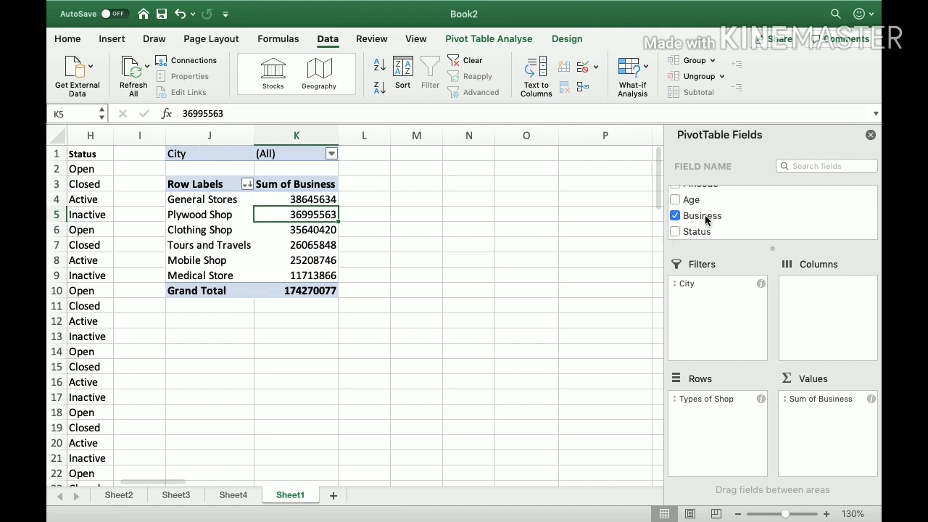
Add the Business field to the pivot table's values a second time.
scroll(707, 219, up, 1)
scroll(705, 222, down, 1)
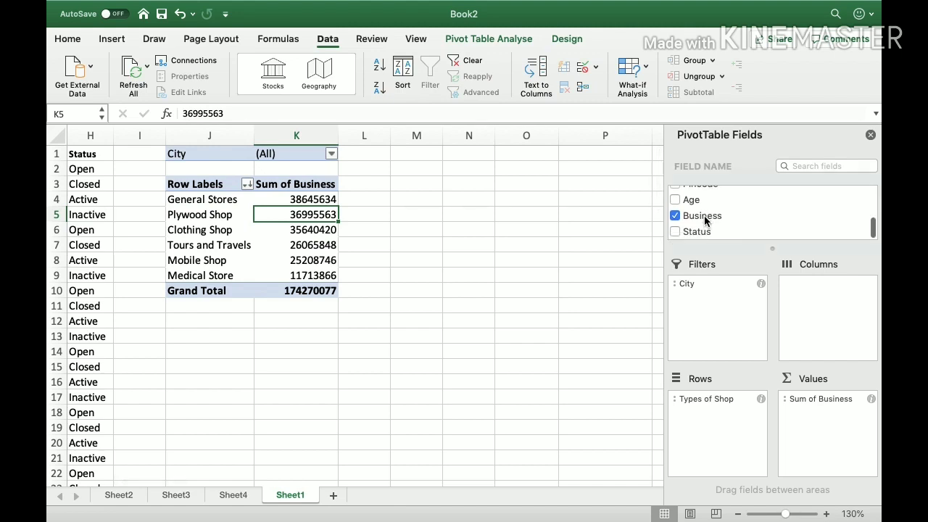
drag(705, 221, 827, 429)
click(368, 222)
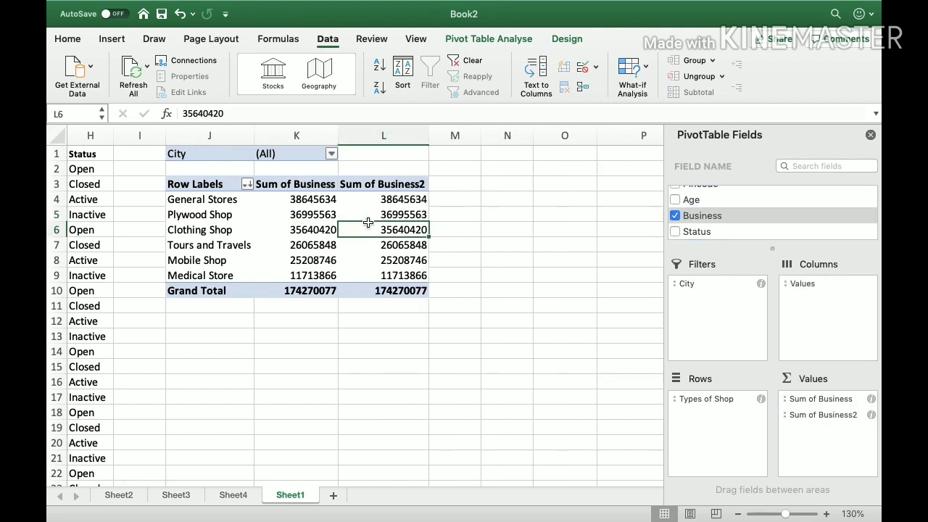
Summarise the second Business value field by Count instead of Sum.
click(856, 415)
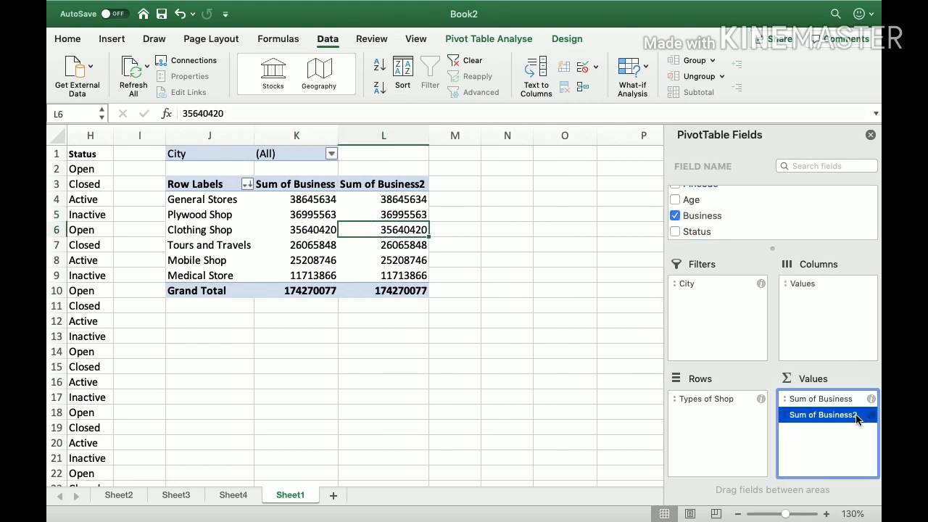
click(788, 419)
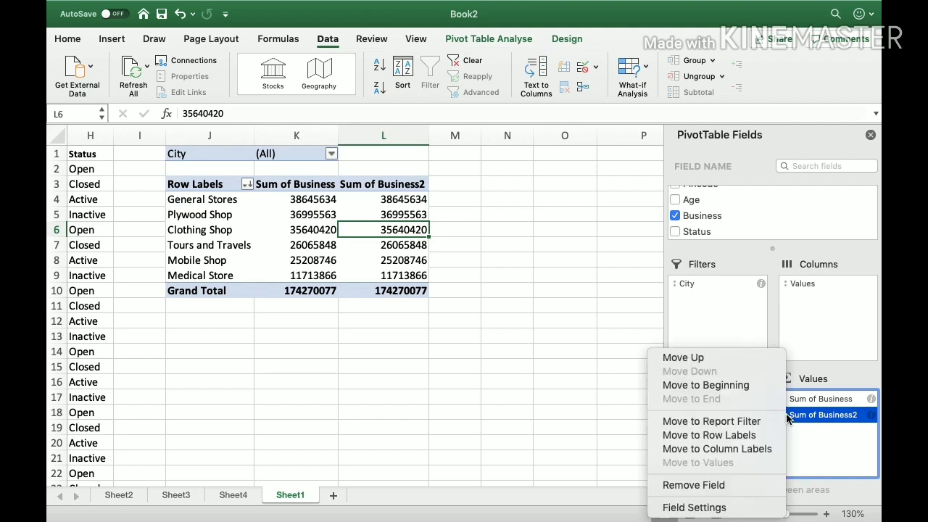
click(872, 416)
click(873, 415)
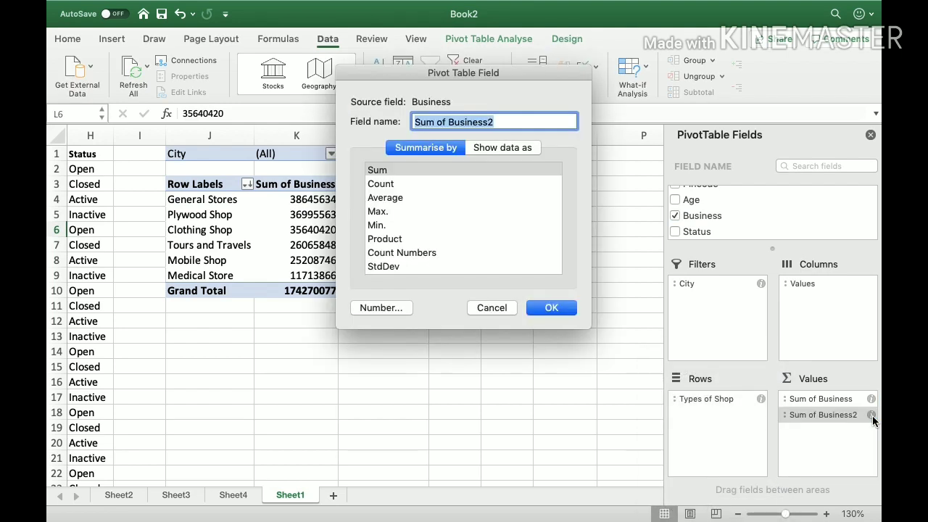
click(395, 186)
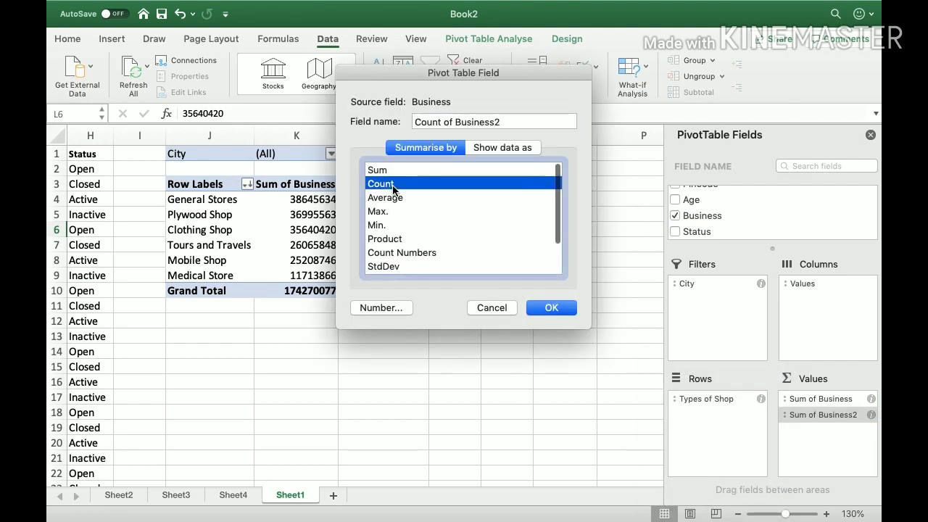
click(549, 309)
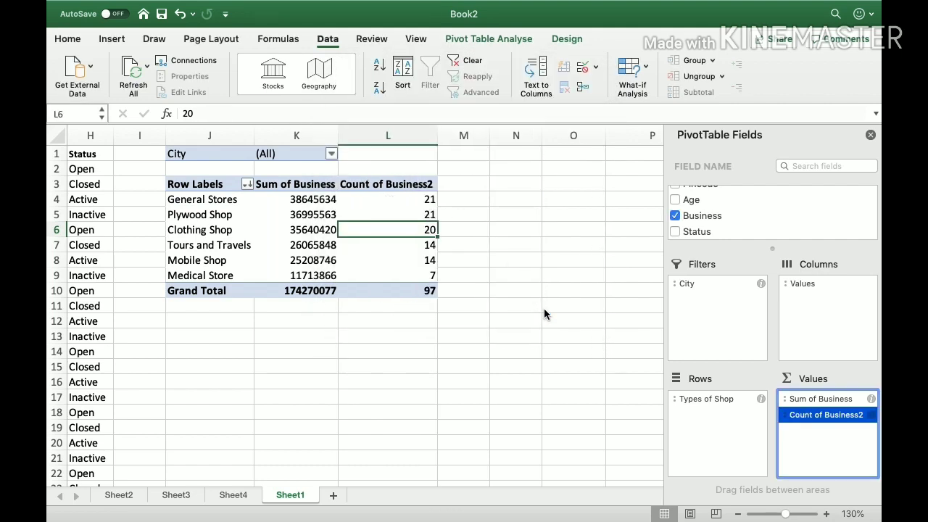
Compare the count and sum of Business for General Stores, and check the Sum of Business column down to its grand total.
click(415, 215)
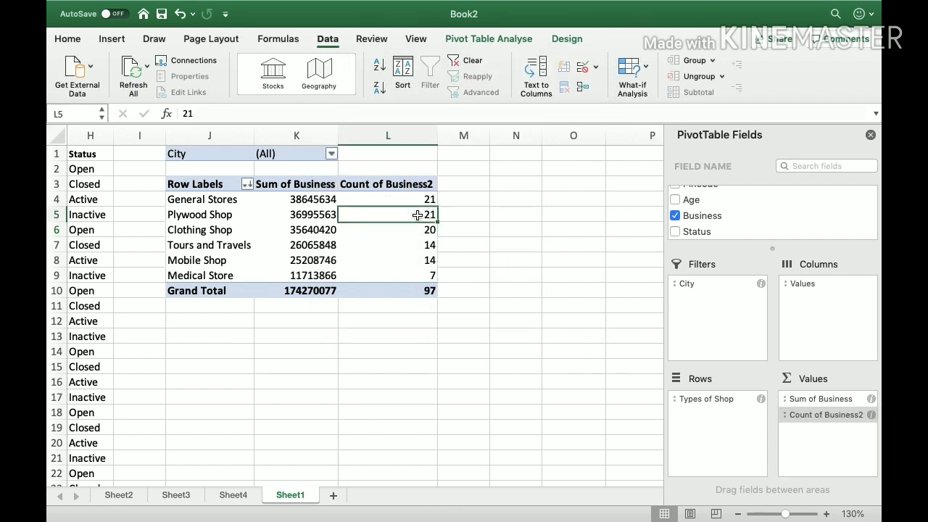
click(381, 195)
key(Left)
key(Left)
key(Right)
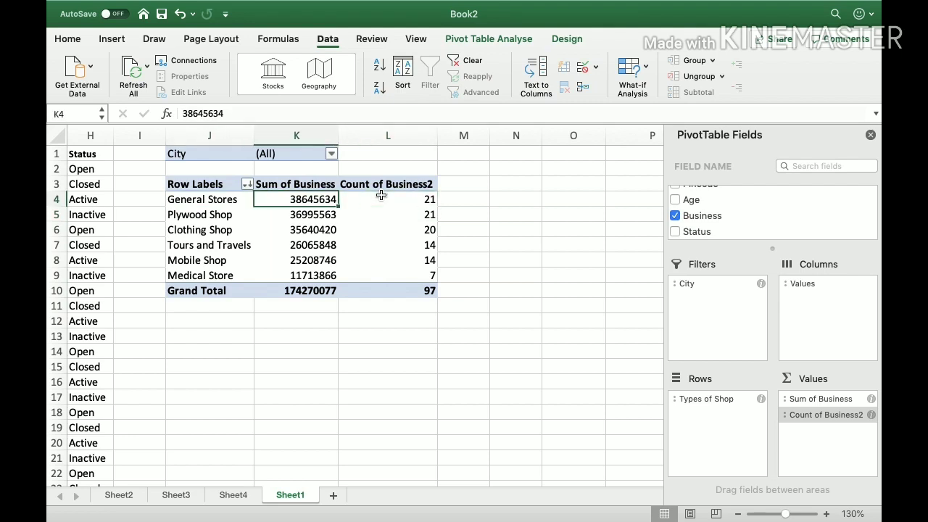
key(Left)
key(Right)
key(Left)
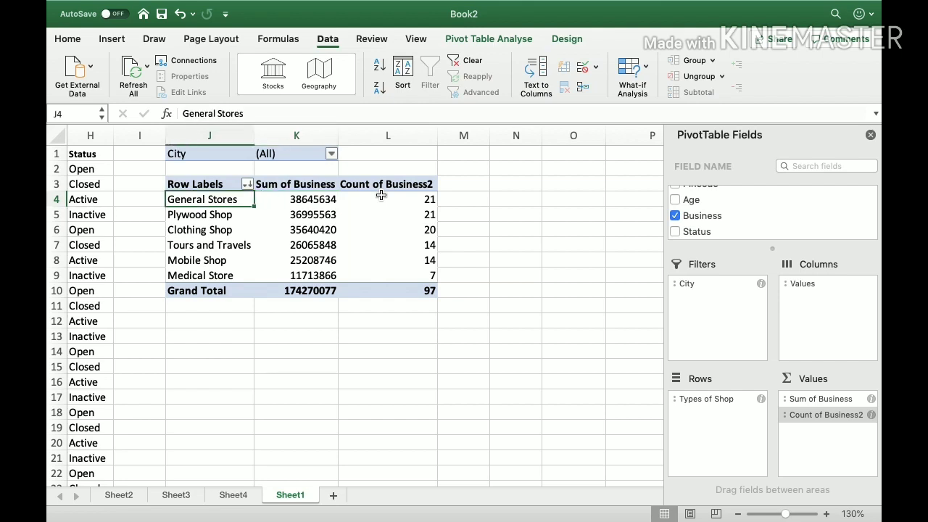
key(Right)
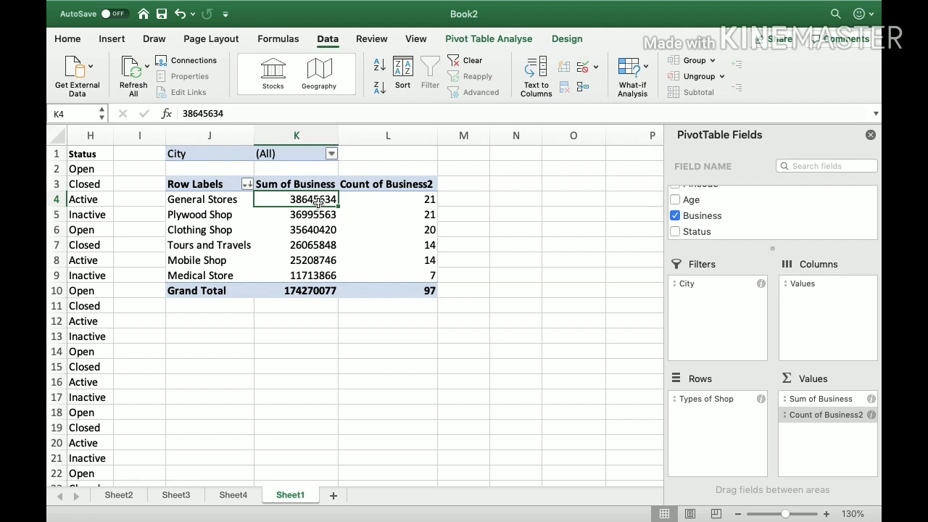
drag(314, 201, 315, 279)
click(307, 294)
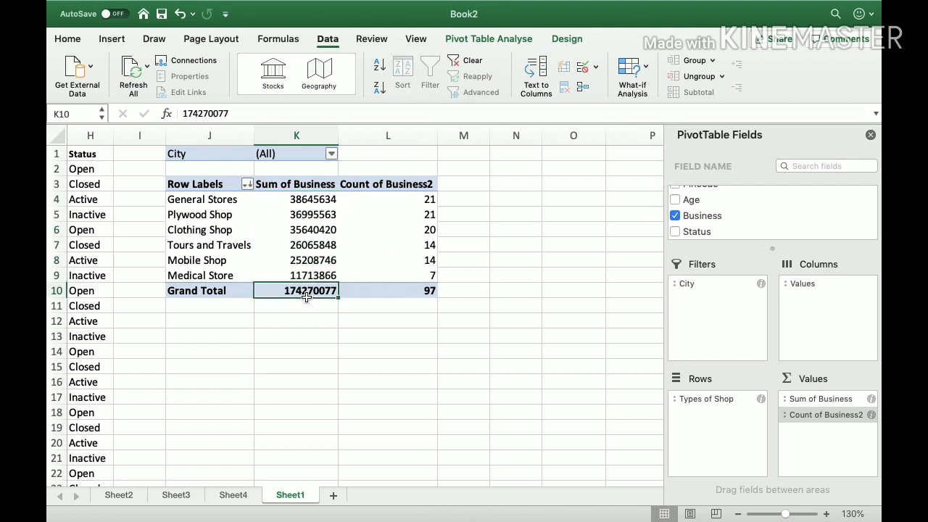
Add the Business field to the pivot table's values a third time.
click(327, 200)
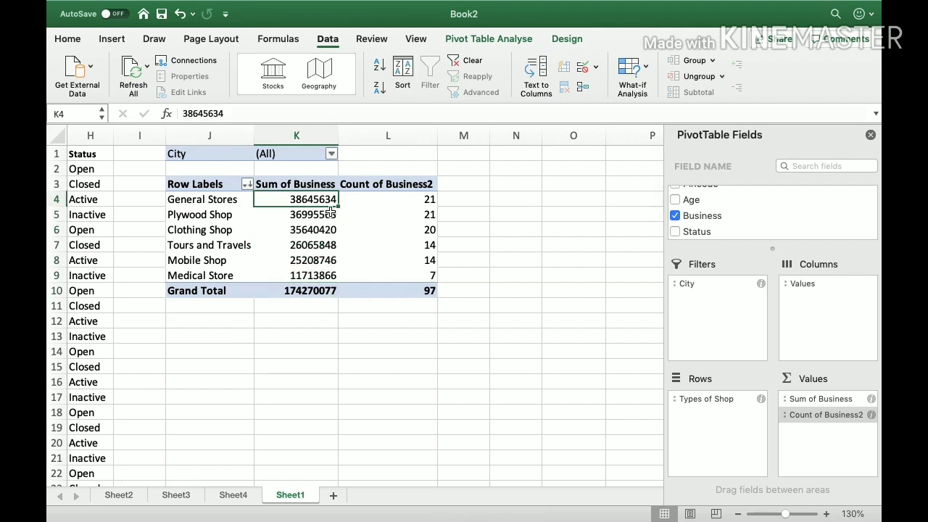
click(329, 215)
click(321, 198)
drag(696, 219, 812, 438)
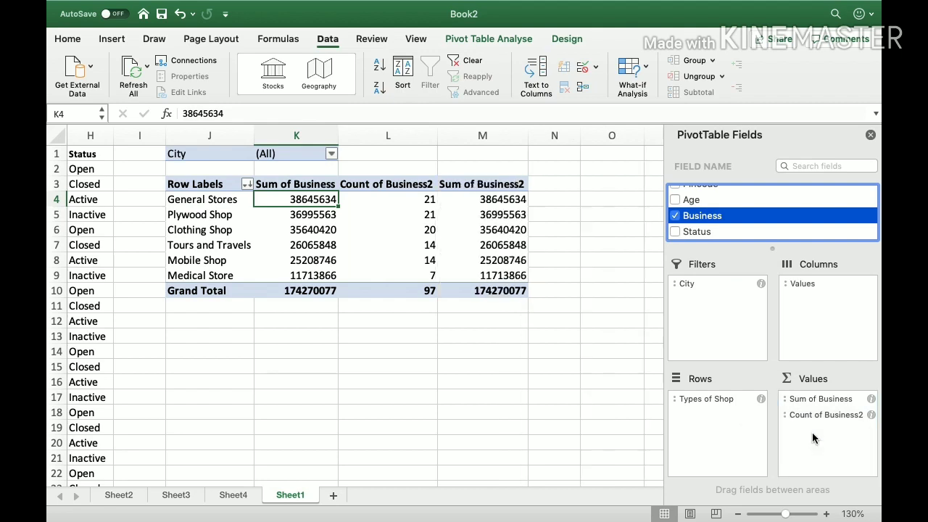
Show the third Business value field as % of Column Total in the pivot table.
click(872, 431)
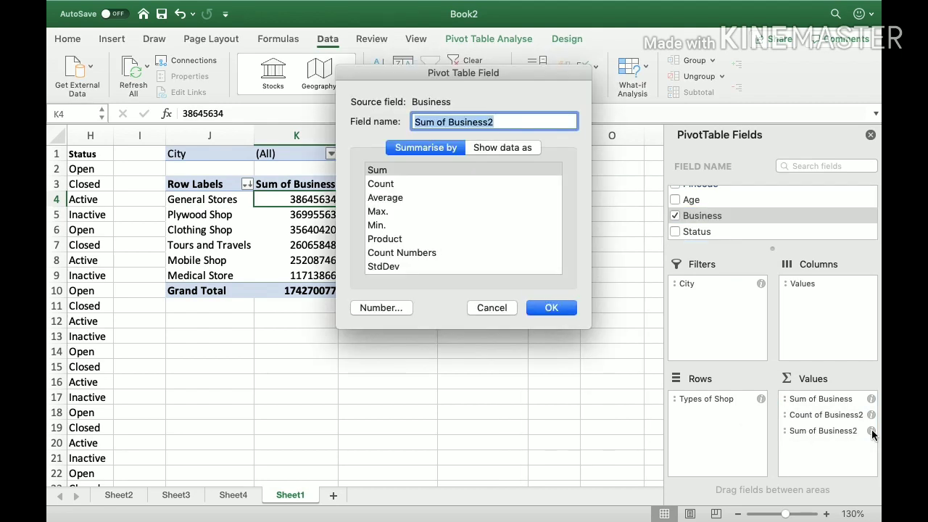
click(502, 148)
click(482, 176)
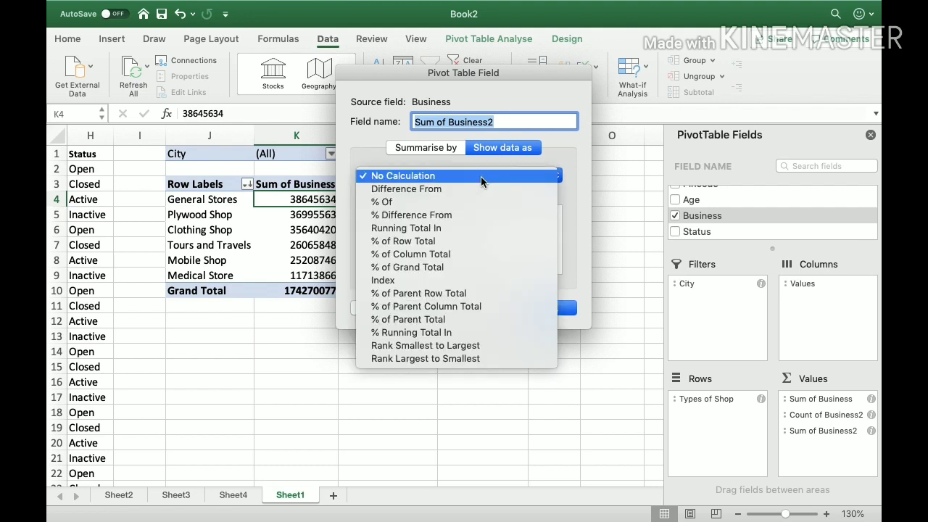
click(441, 258)
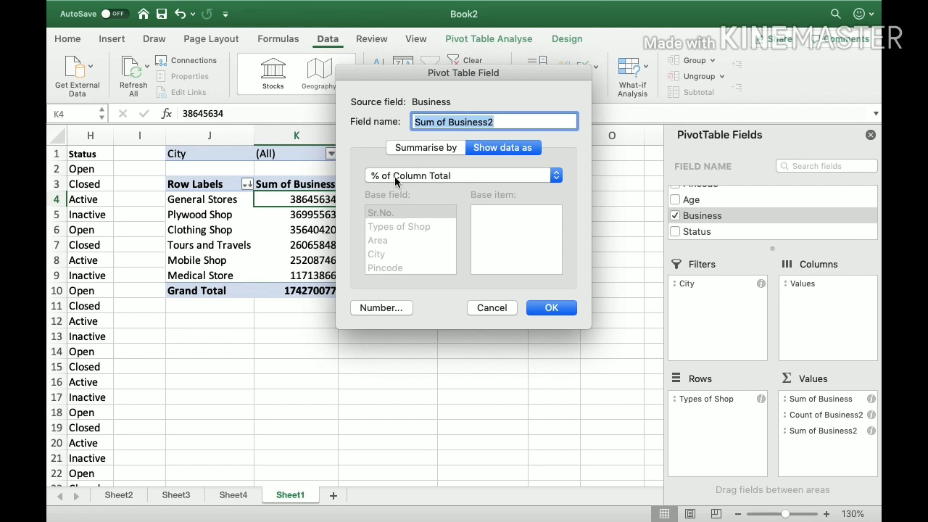
click(552, 308)
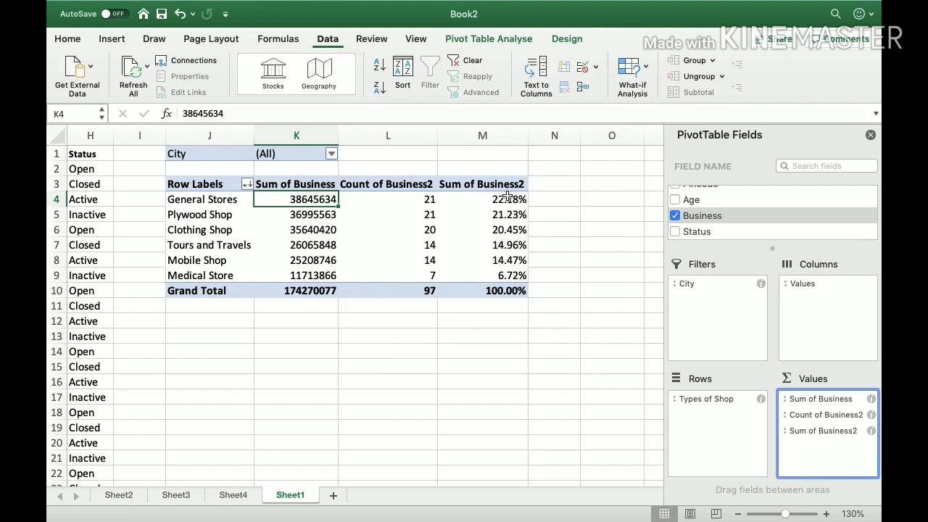
Compare the business sum, count and percentage share for General Stores, and check the same values down to Medical Store.
key(Left)
key(Right)
key(Left)
key(Left)
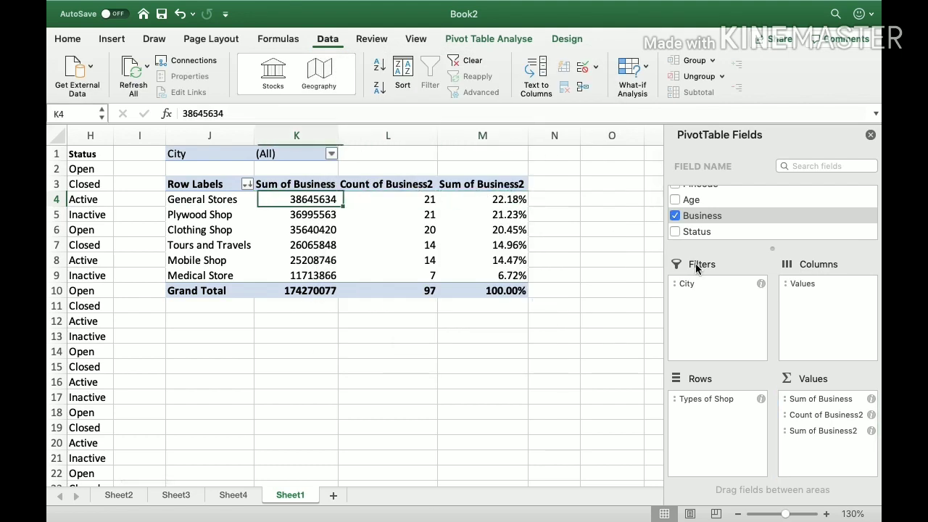
key(Left)
key(Right)
key(Right)
key(Left)
key(Left)
key(Right)
key(Right)
key(Down)
key(Left)
key(Down)
key(Down)
key(Down)
key(Down)
key(Down)
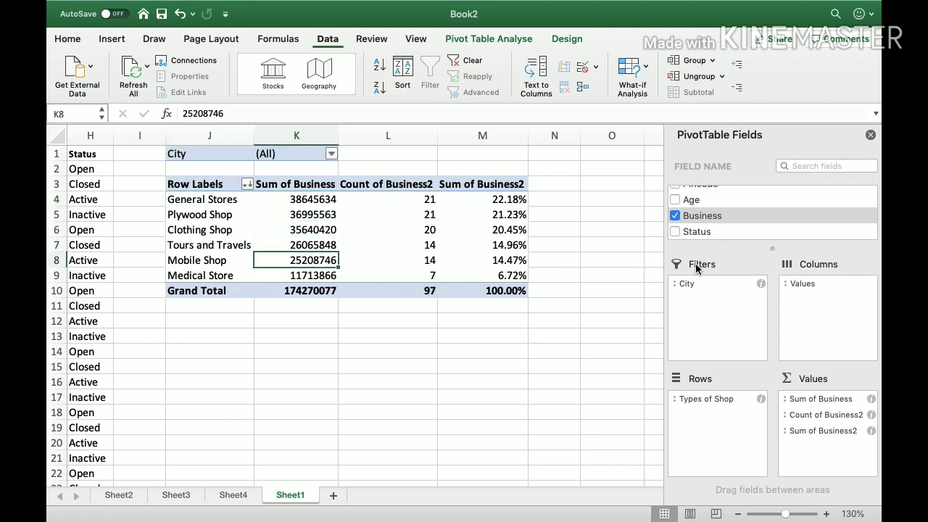
key(Up)
key(Right)
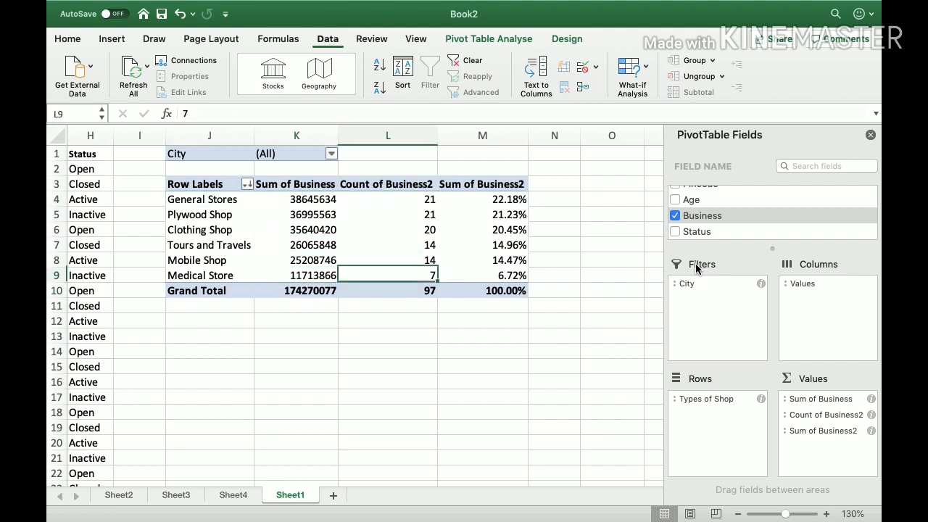
key(Left)
key(Right)
key(Right)
key(Left)
key(Left)
key(Left)
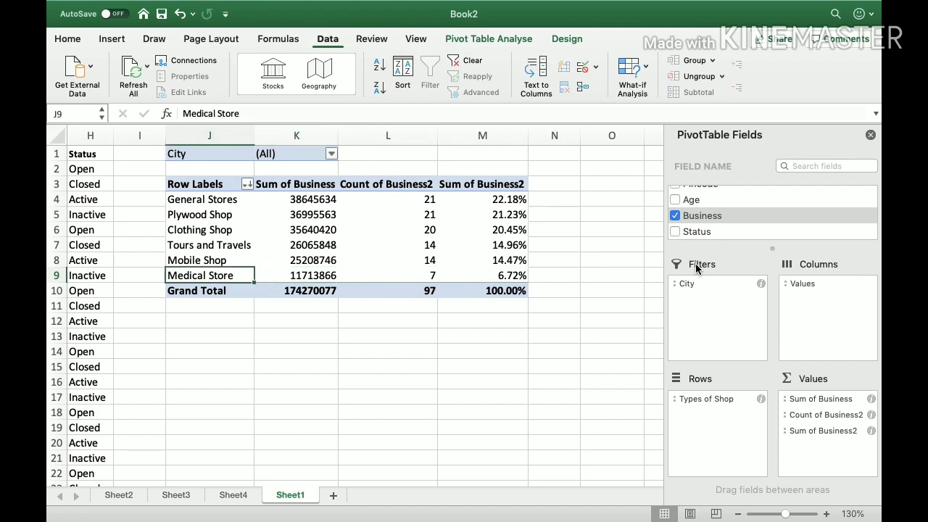
key(Right)
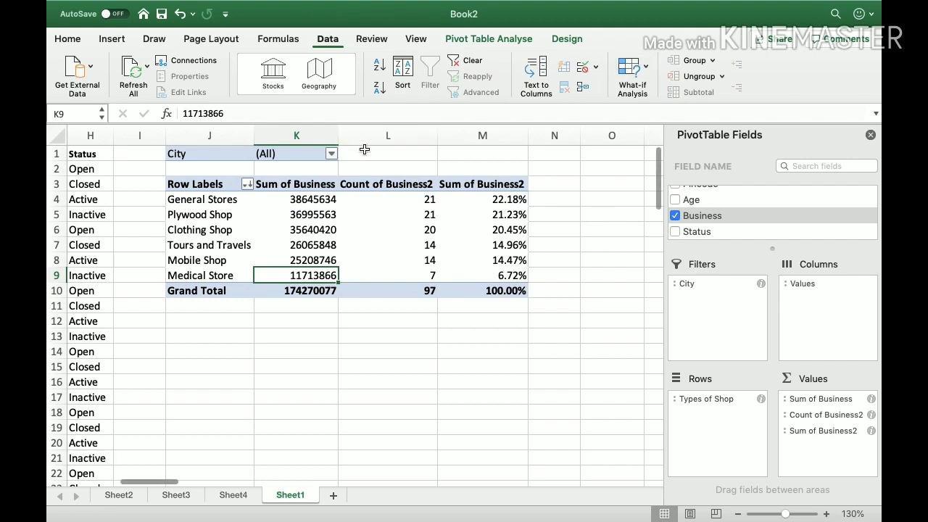
Filter the pivot table by City to include only Mumbai.
click(330, 155)
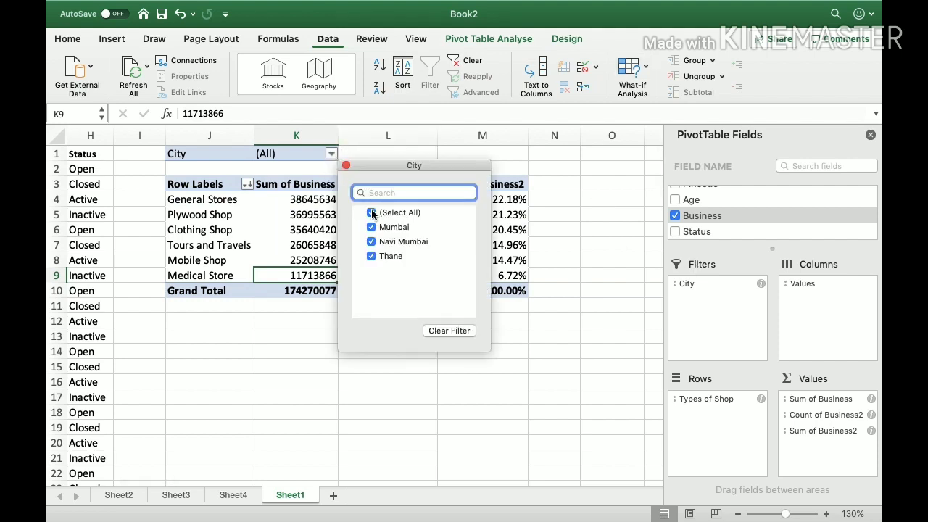
click(371, 213)
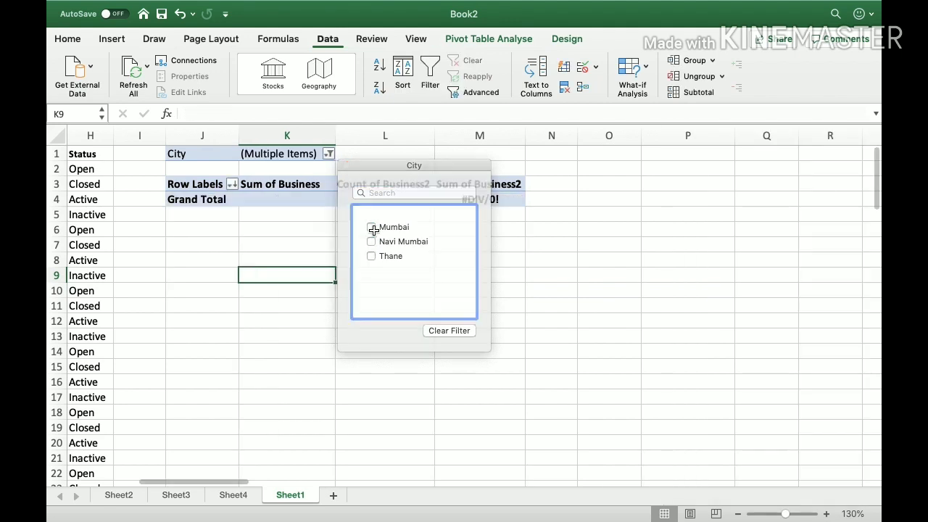
click(328, 154)
click(368, 229)
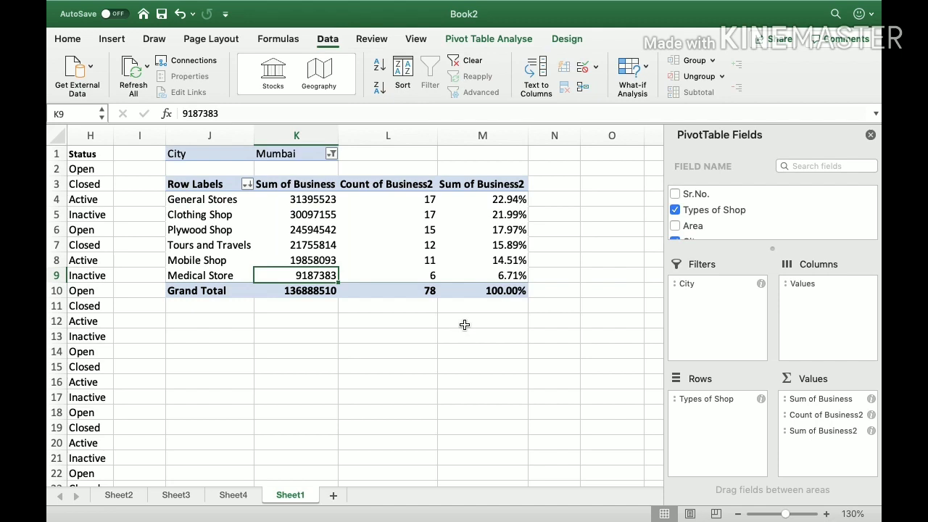
Change the City filter to include only Thane and select the top shop type's percentage share.
click(330, 153)
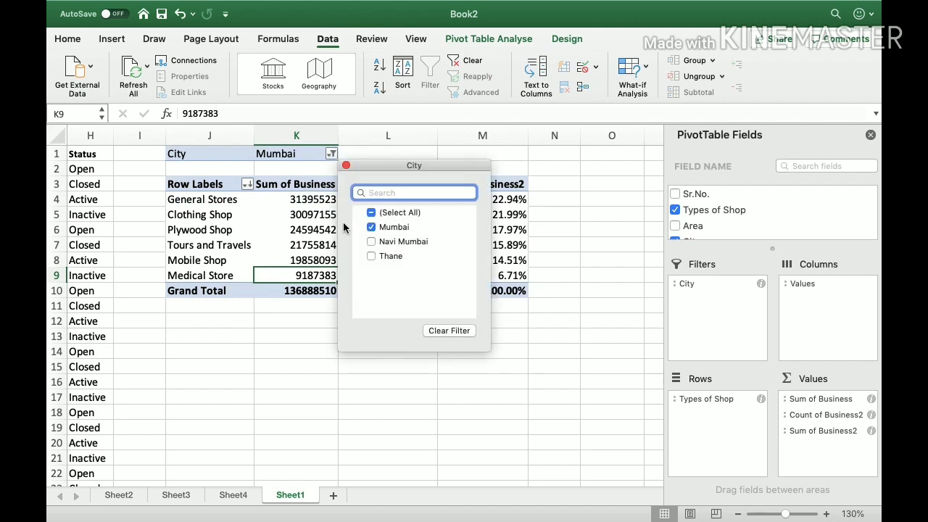
click(370, 230)
key(Escape)
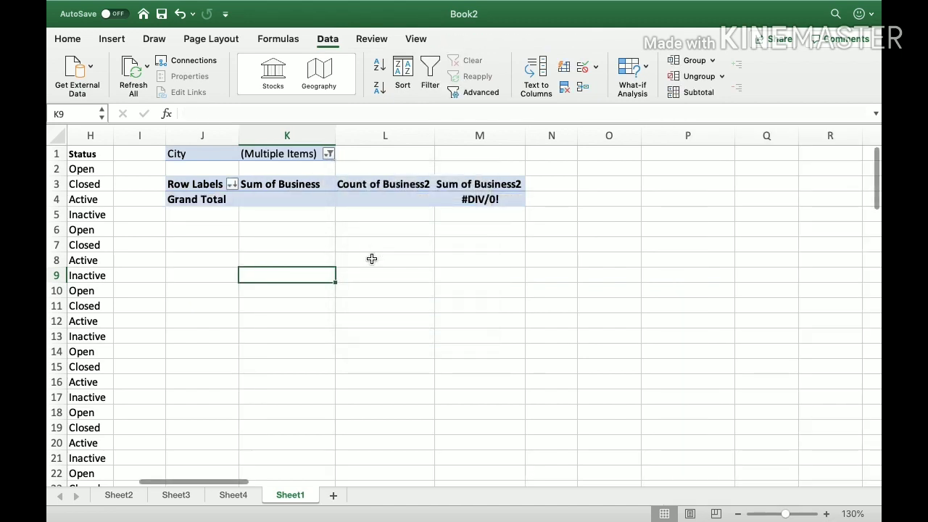
click(329, 154)
click(368, 256)
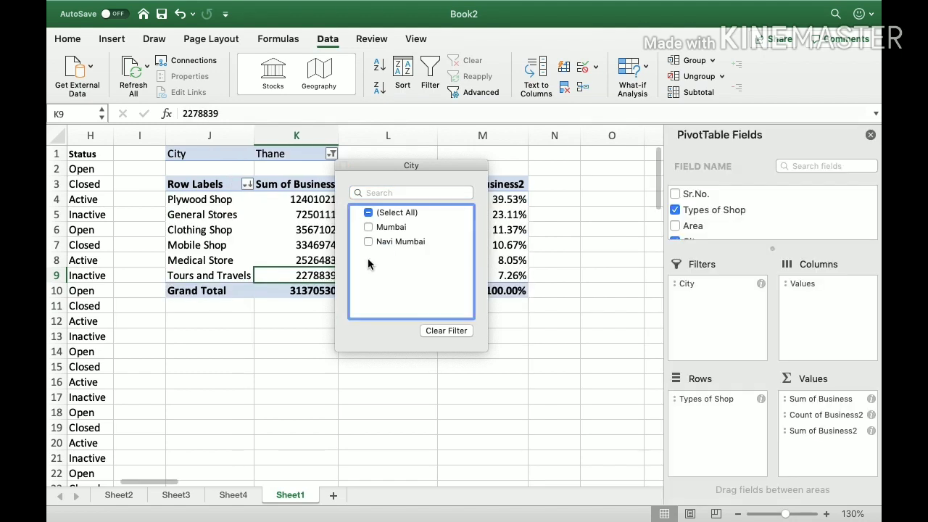
click(428, 360)
click(514, 201)
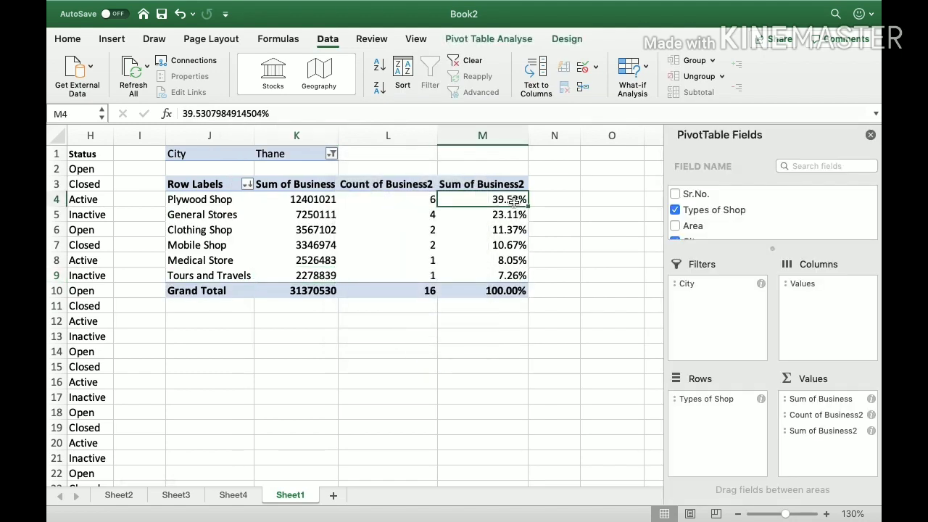
Reset the City filter to include all cities.
click(331, 155)
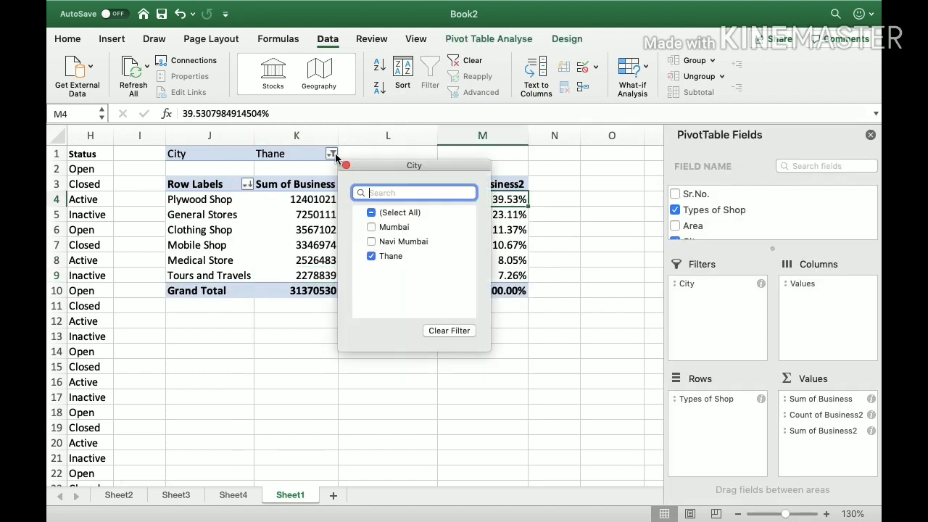
click(371, 213)
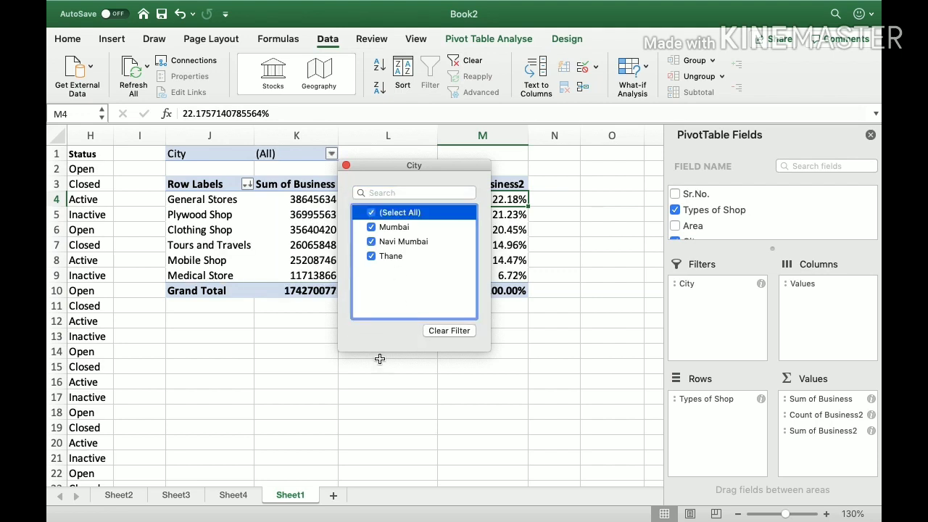
click(381, 383)
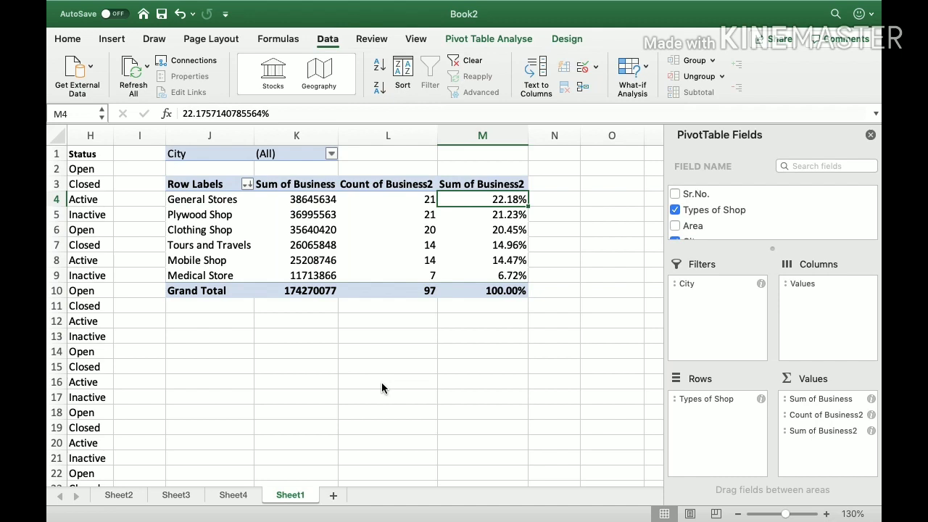
Examine the General Stores row and the City filter area above the pivot table.
key(Left)
key(Left)
key(Left)
key(Left)
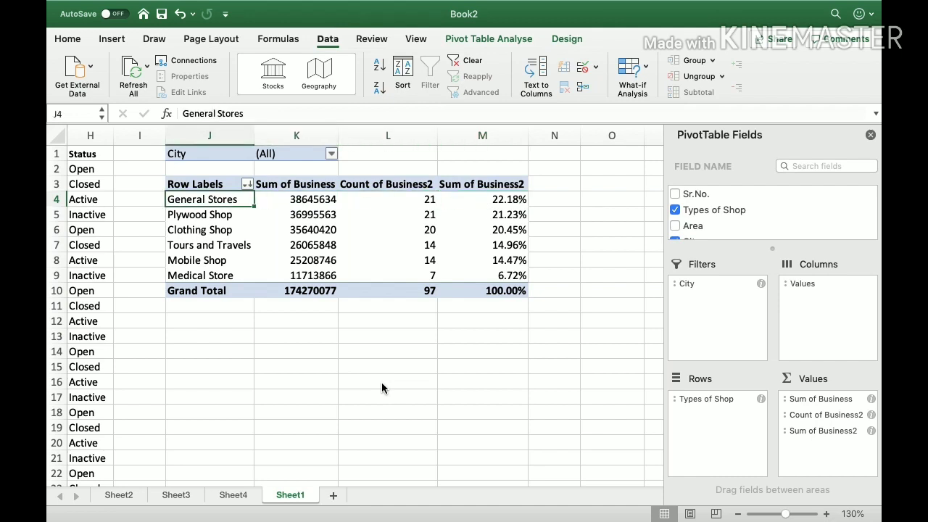
key(Up)
key(Up)
key(Up)
key(Right)
key(Right)
key(Down)
key(Down)
key(Down)
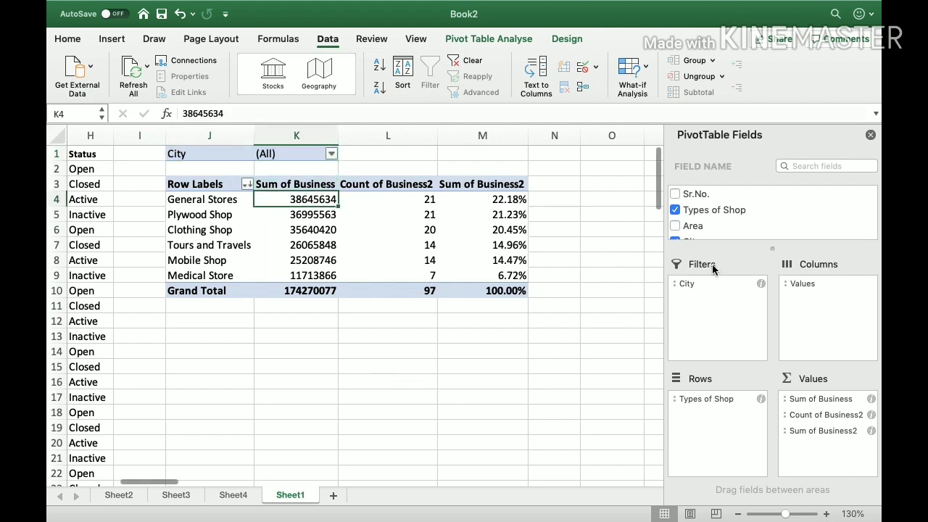
Move the City field from the pivot table's filters to its rows, above Types of Shop.
scroll(725, 217, down, 3)
scroll(725, 217, up, 3)
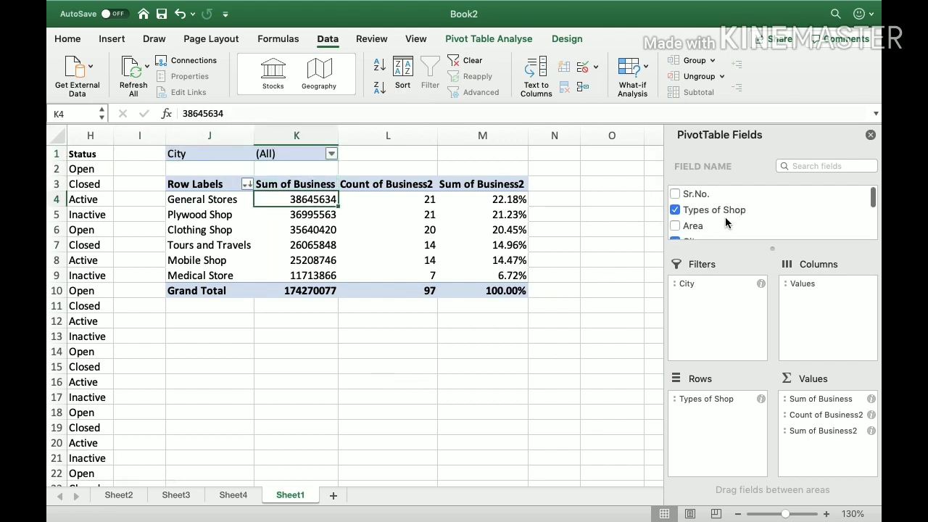
drag(696, 285, 725, 398)
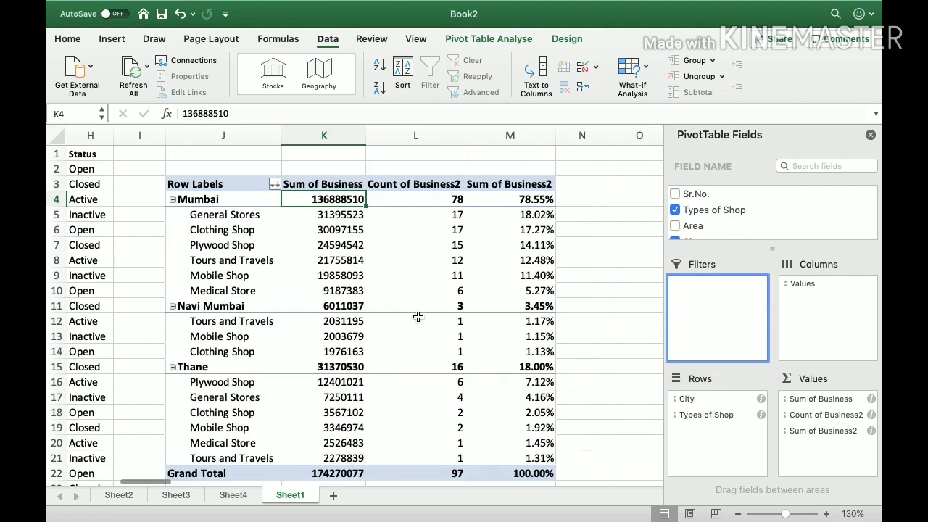
click(347, 279)
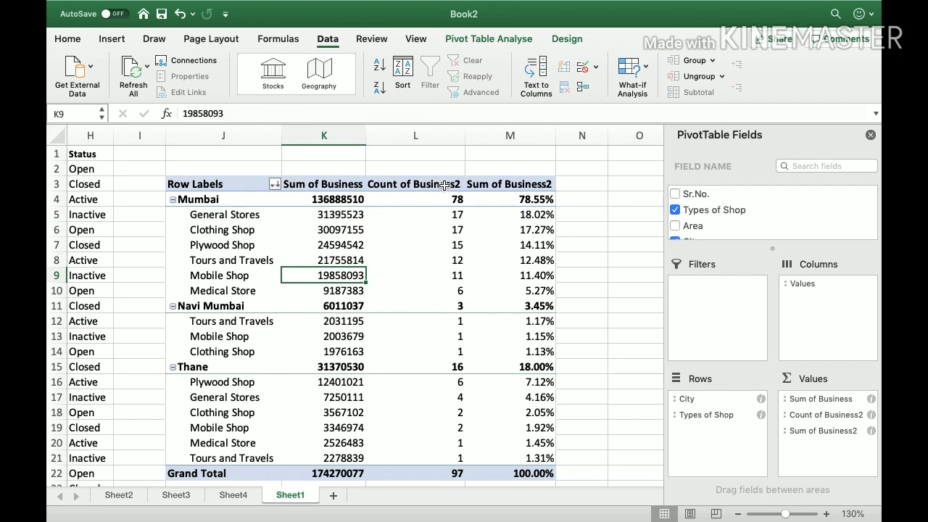
Examine the pivot table analysis commands and compare their availability with a cell outside and inside the table selected.
click(467, 38)
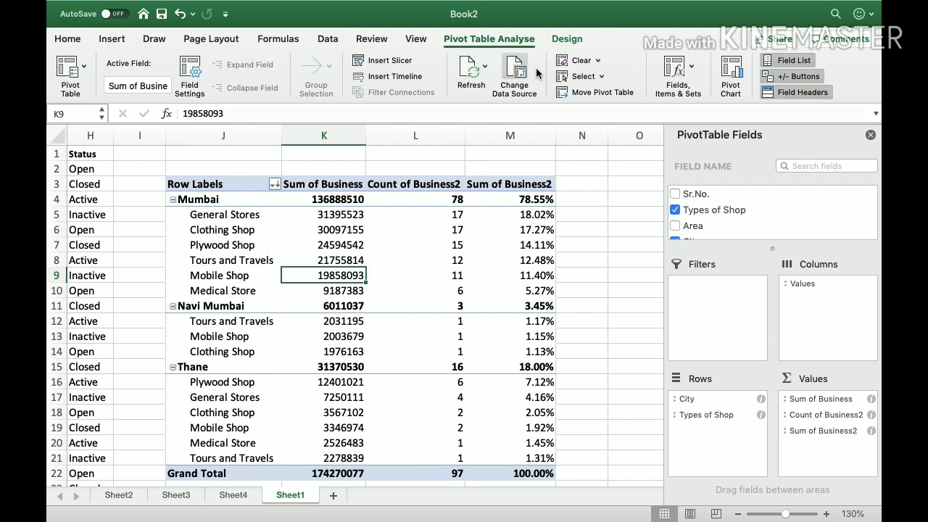
click(442, 261)
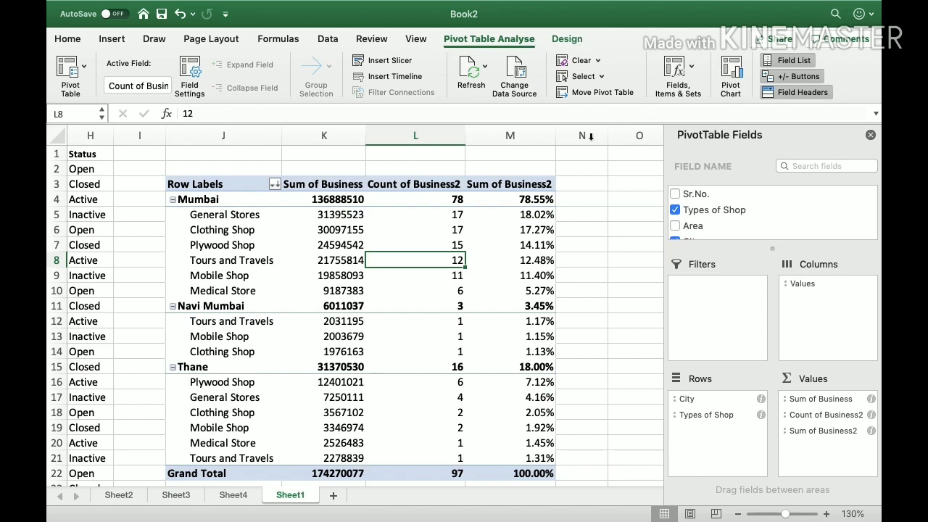
click(597, 256)
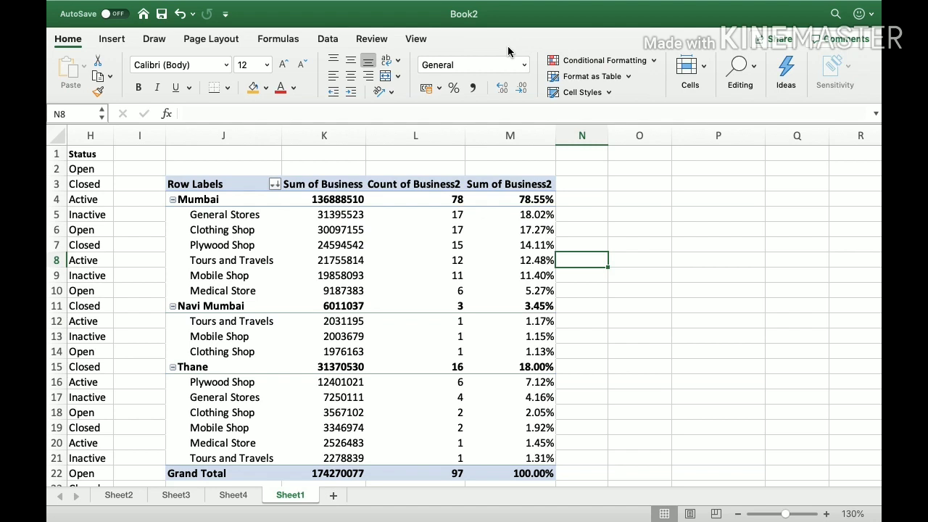
click(310, 274)
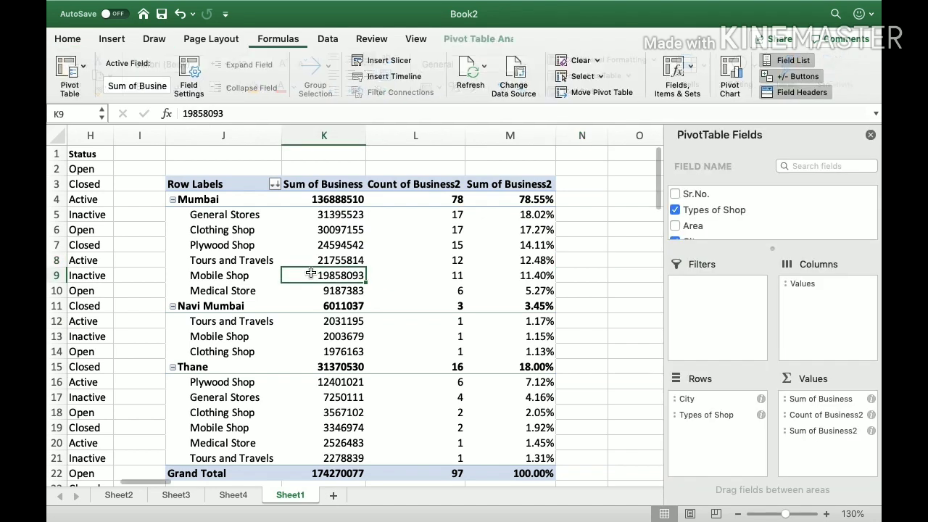
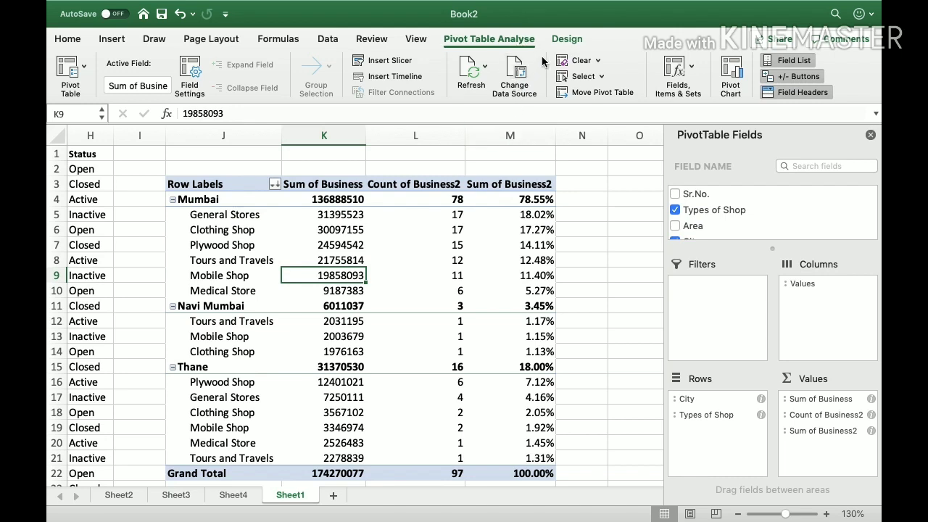
Apply the orange style from the second row of Dark styles to the pivot table.
click(562, 43)
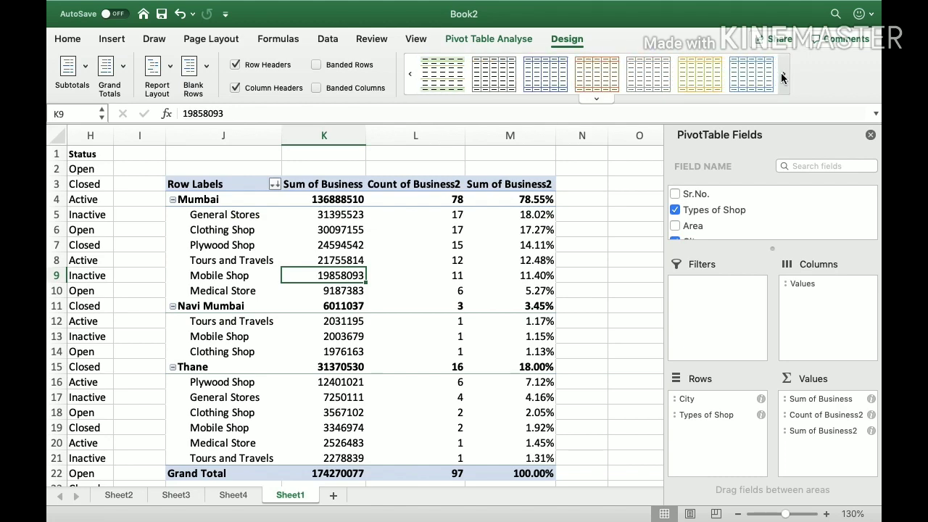
click(599, 99)
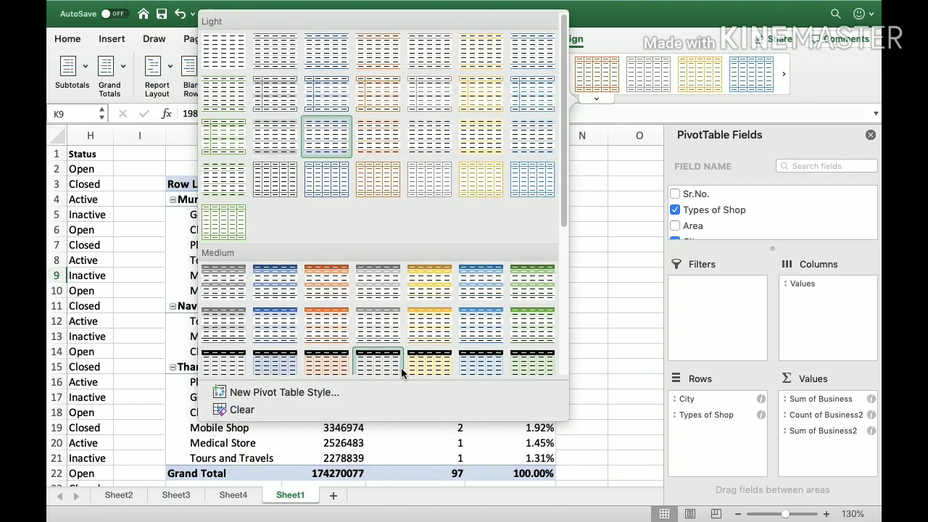
scroll(401, 368, down, 5)
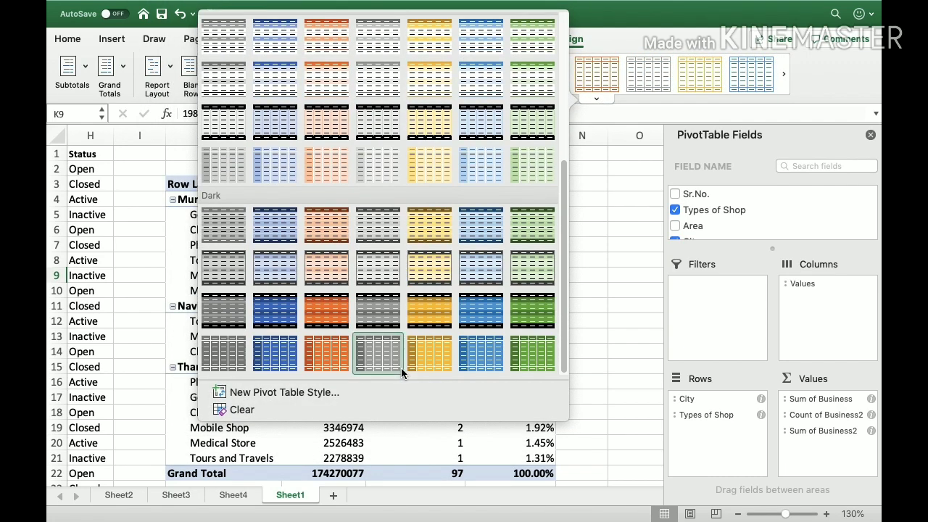
click(326, 270)
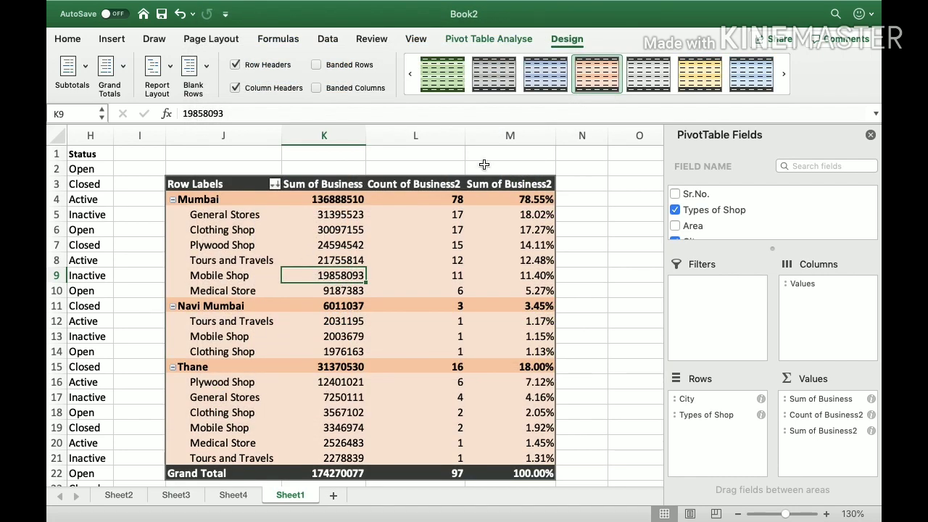
Try the blue and grey dark styles on the pivot table and return to the orange one.
click(539, 89)
click(513, 77)
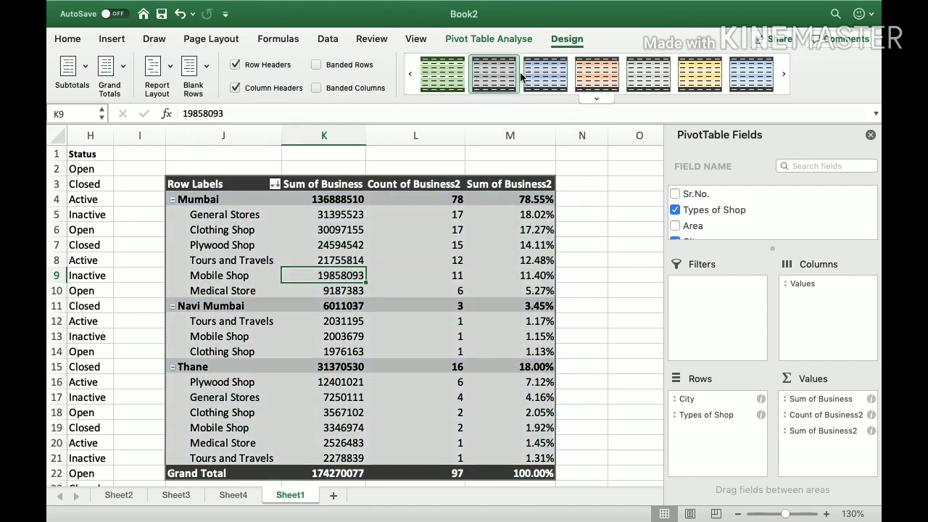
click(597, 73)
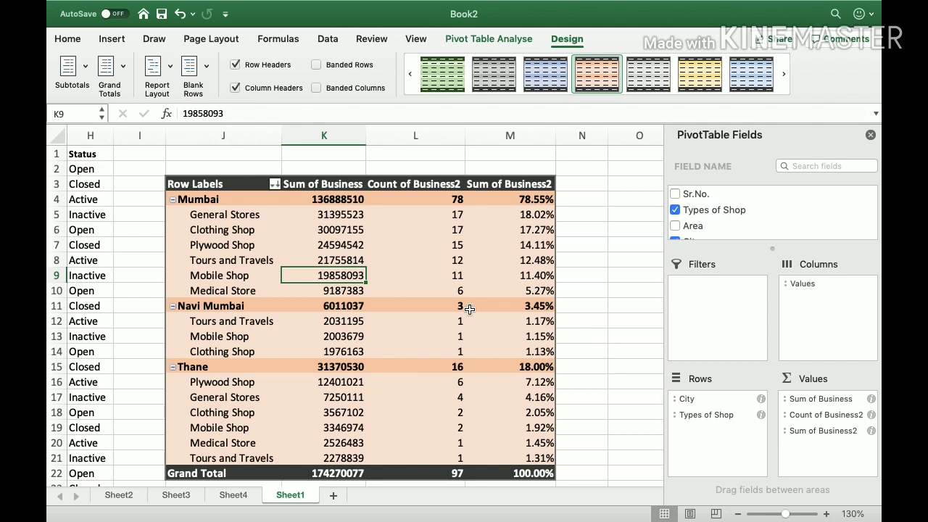
Show the pivot table in tabular form so that City and Types of Shop get separate columns.
click(172, 76)
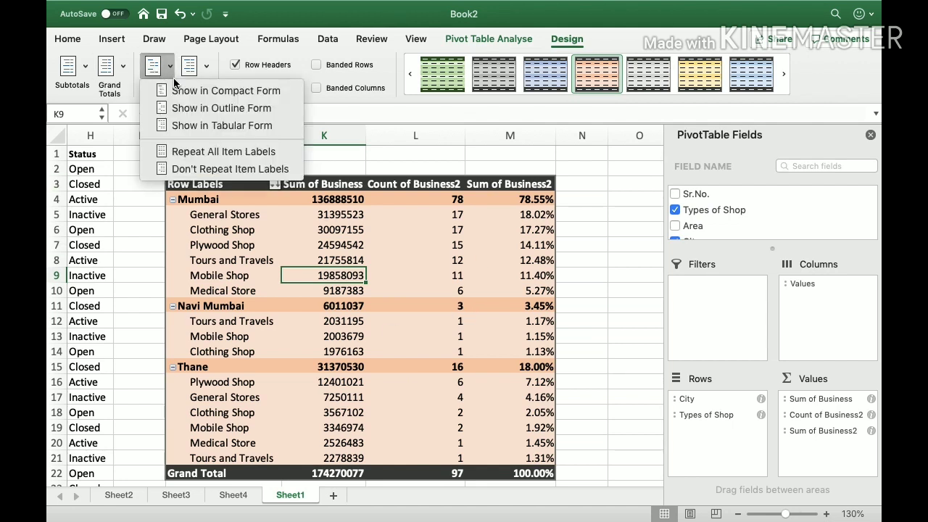
click(191, 130)
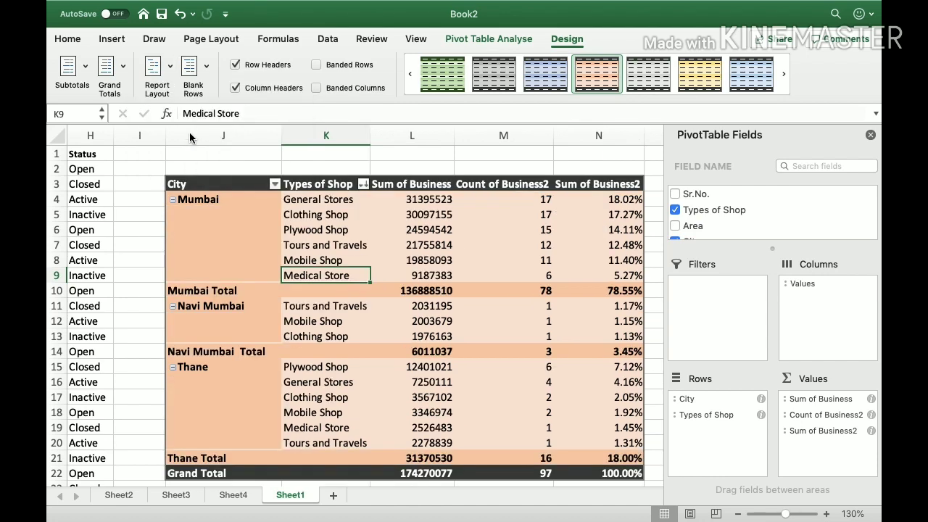
Repeat all item labels in the City column, check them for each city, and undo the repetition.
drag(195, 200, 198, 270)
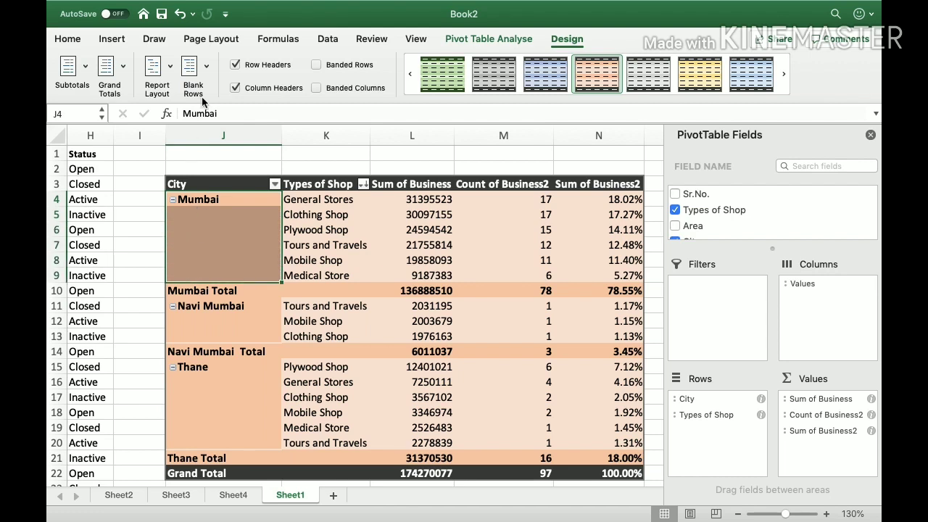
click(155, 67)
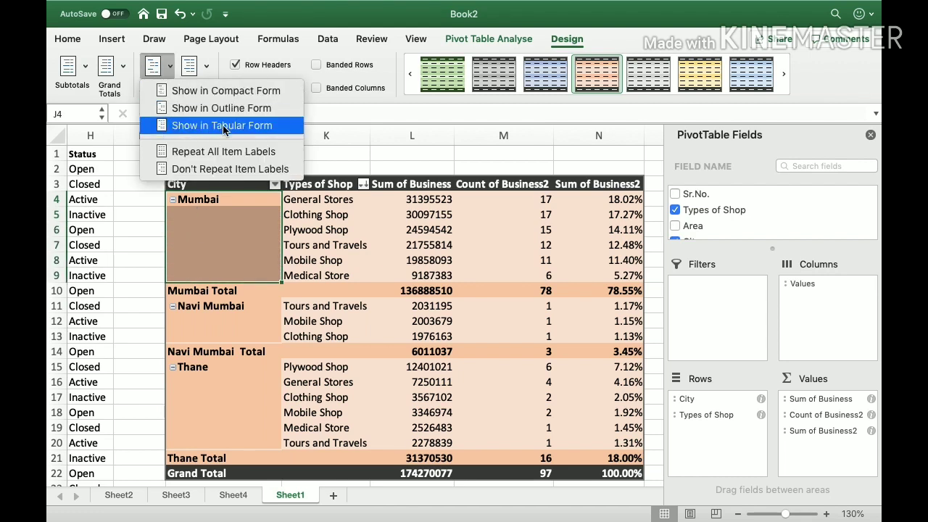
click(262, 152)
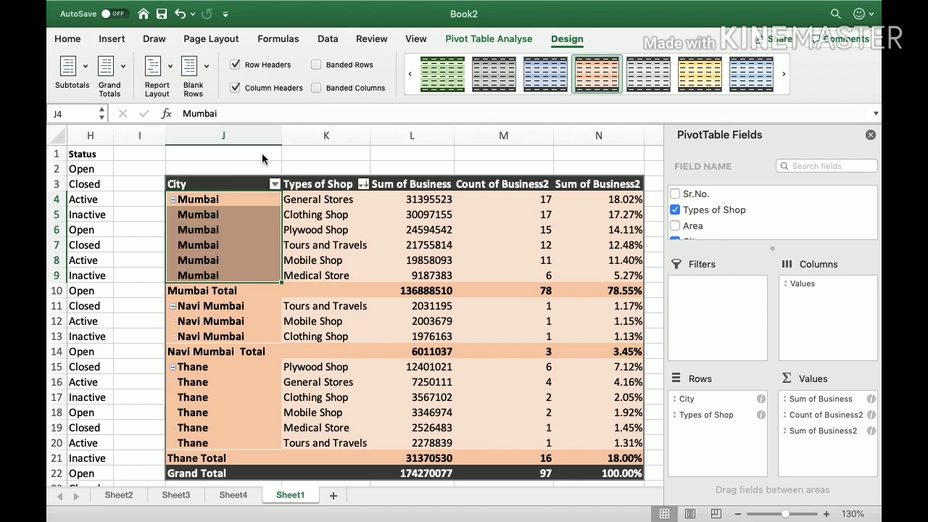
click(226, 305)
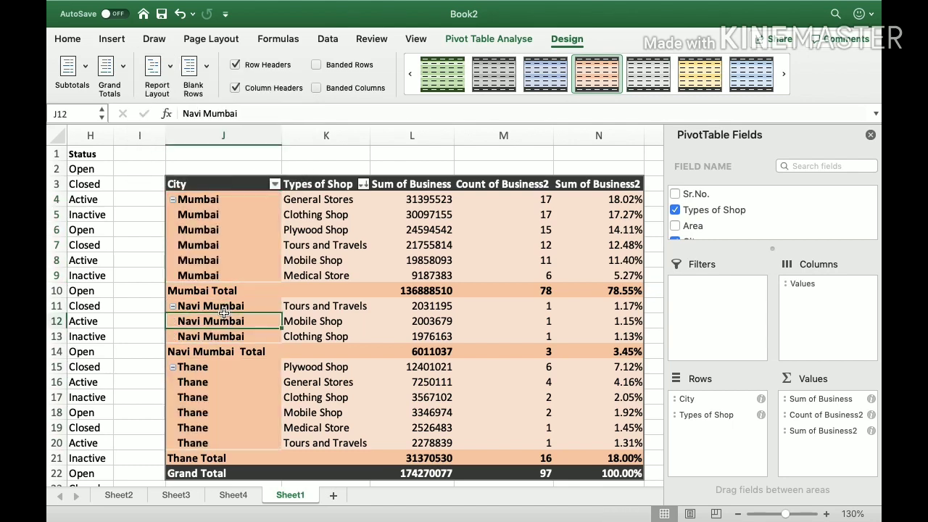
click(213, 366)
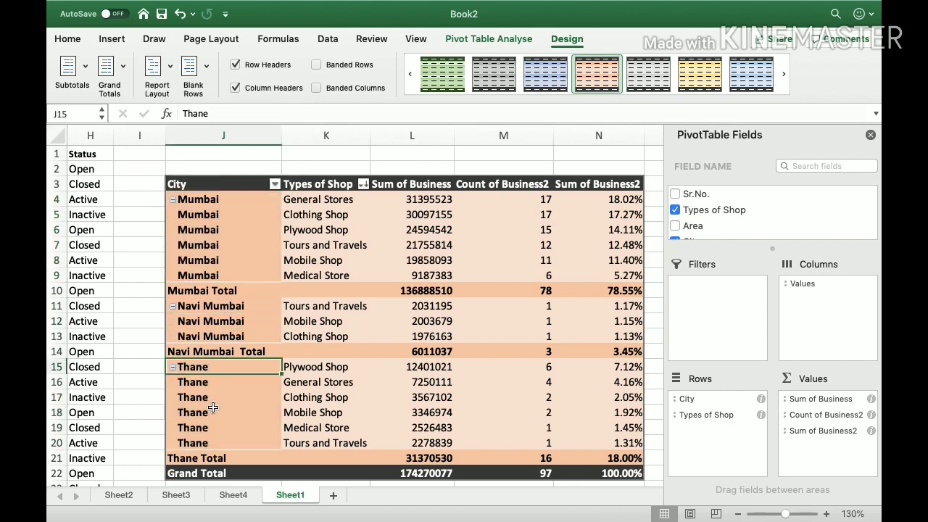
key(super+z)
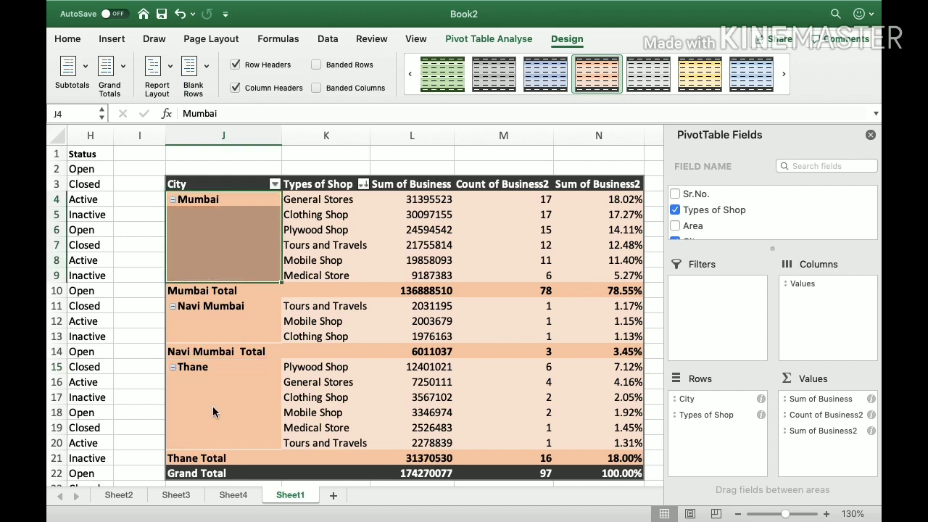
Review the blank City cells, reapply the tabular form and repeat all item labels in the pivot table.
click(210, 215)
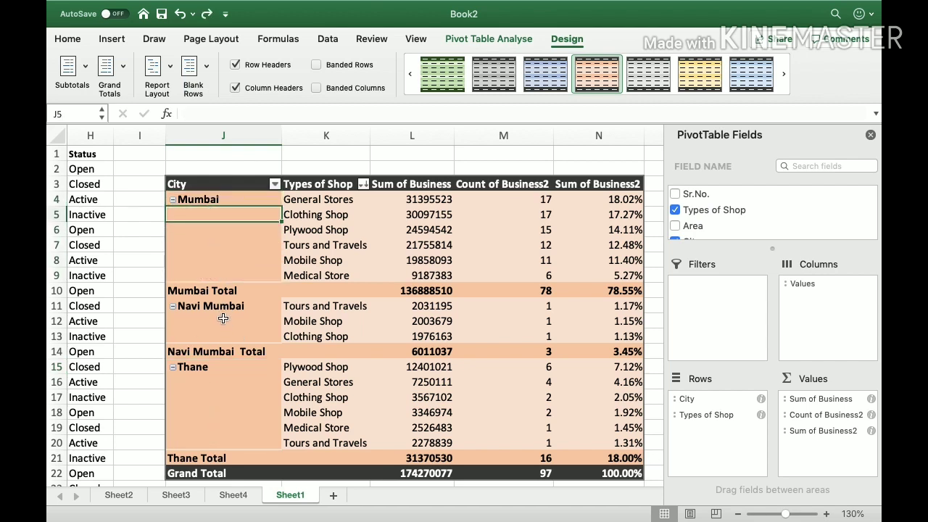
drag(222, 321, 222, 338)
drag(222, 372, 216, 443)
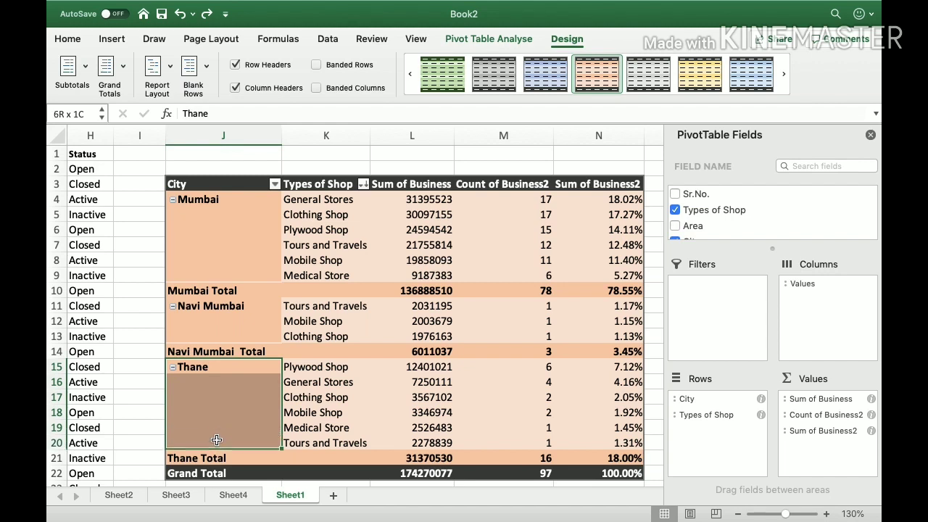
click(196, 214)
click(166, 78)
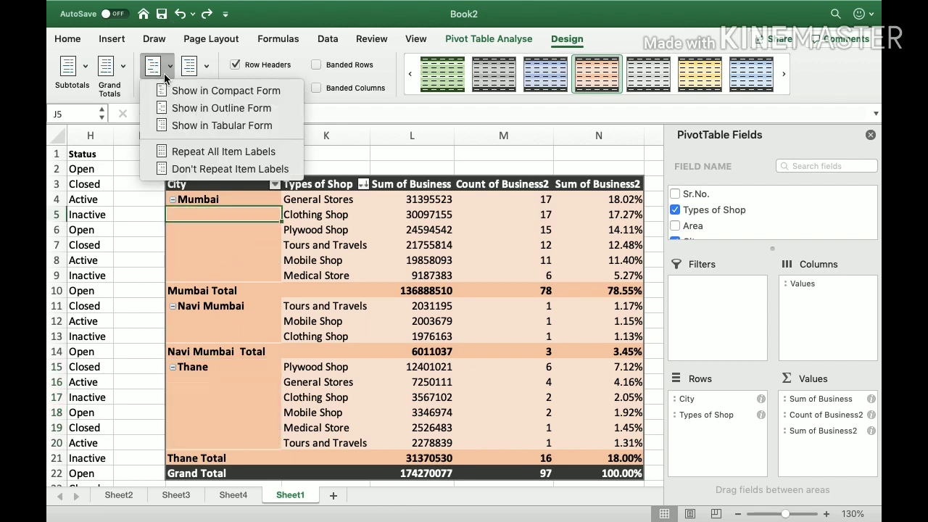
click(181, 129)
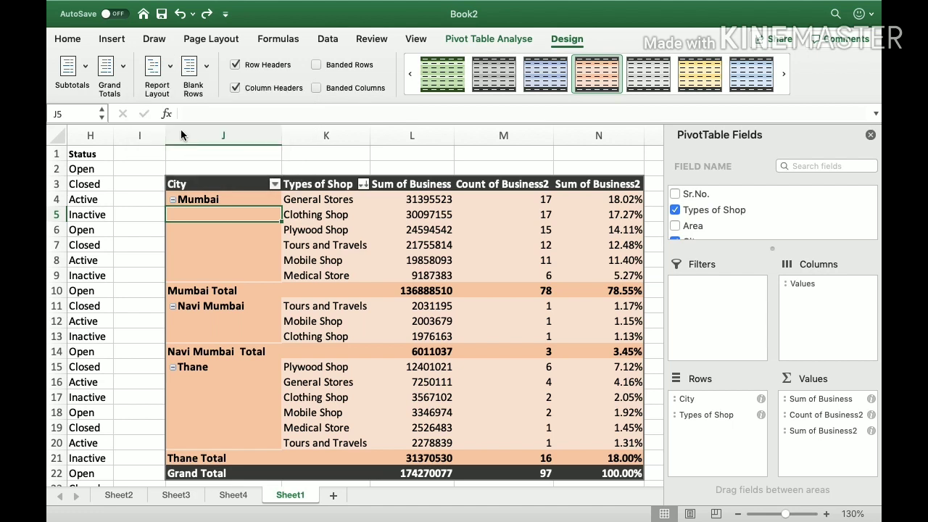
click(158, 75)
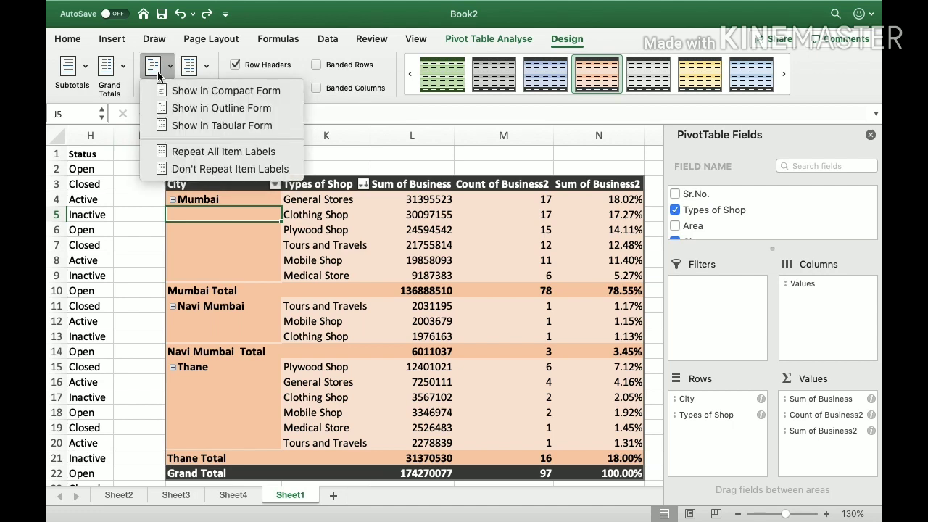
click(175, 152)
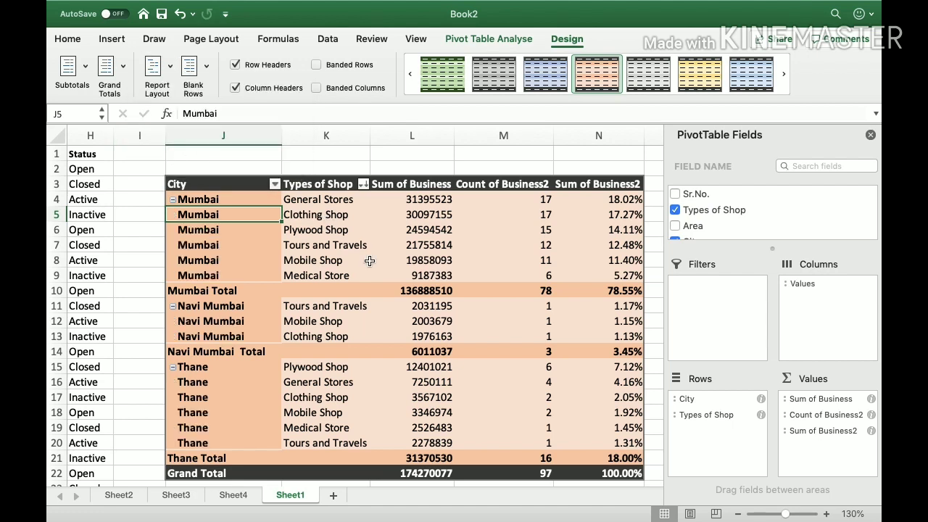
Stop repeating the item labels to compare the City column, and turn repetition of all item labels back on.
click(155, 72)
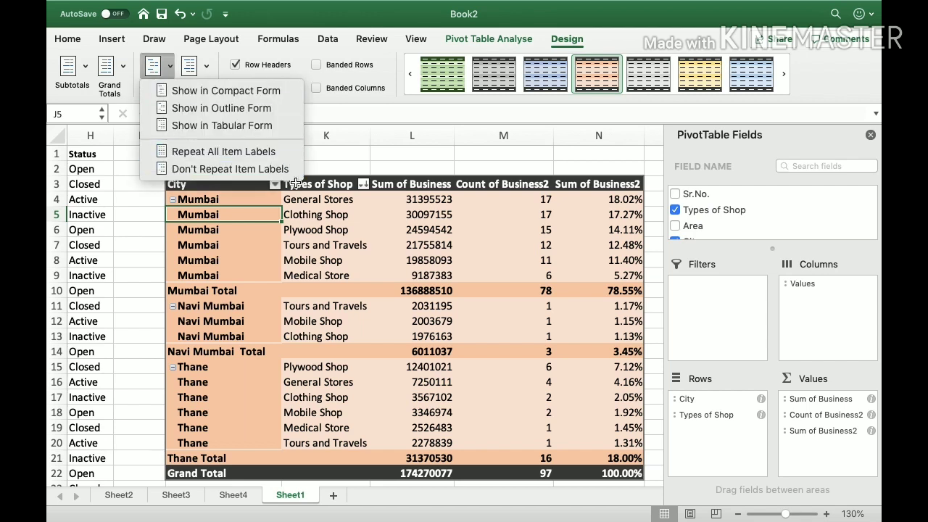
click(230, 169)
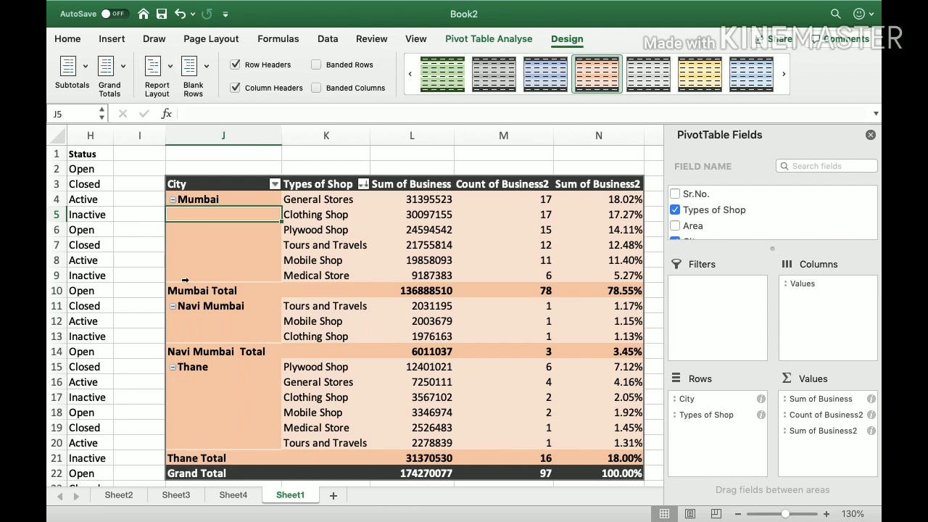
click(177, 290)
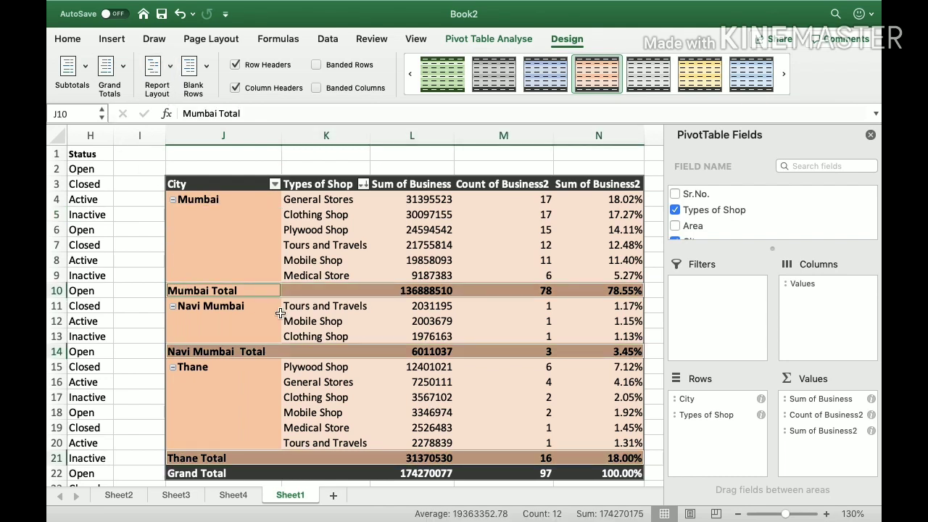
click(275, 253)
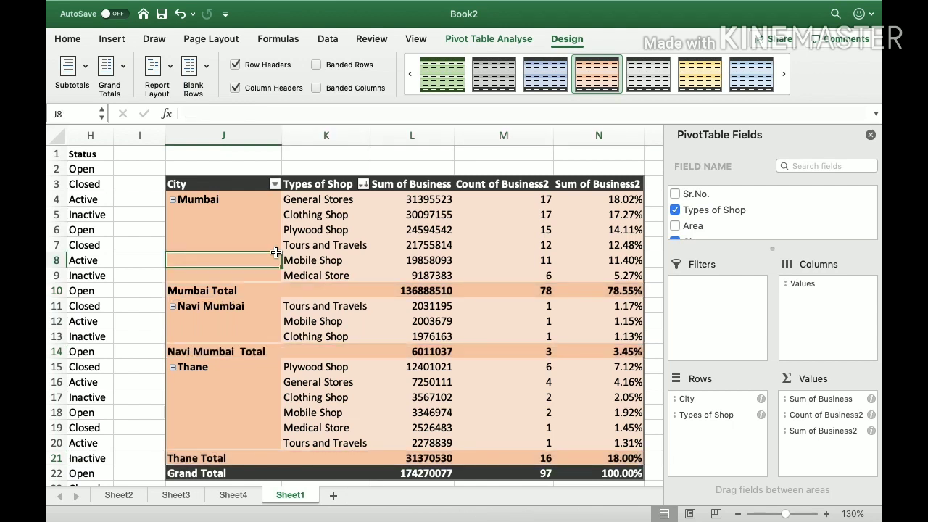
click(153, 81)
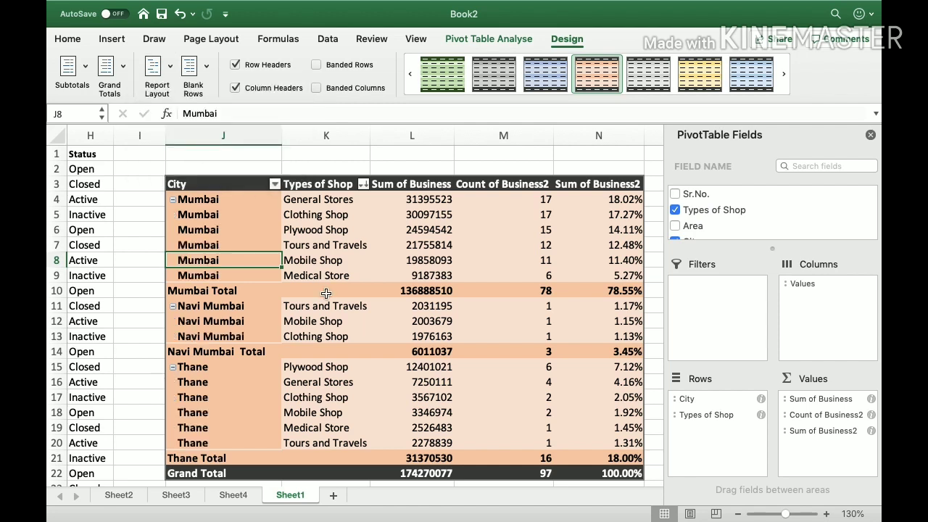
Turn grand totals off for rows and columns and hide the pivot table's subtotals.
click(120, 85)
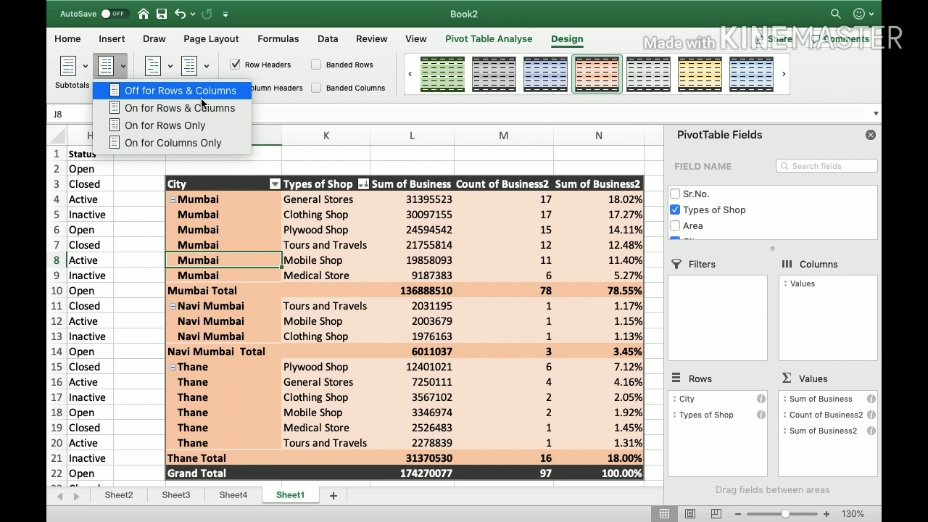
click(172, 92)
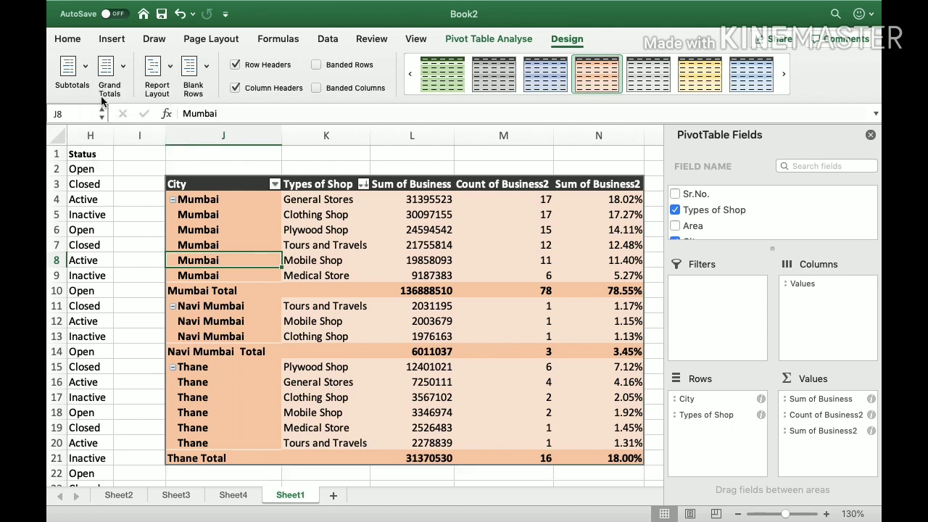
click(70, 71)
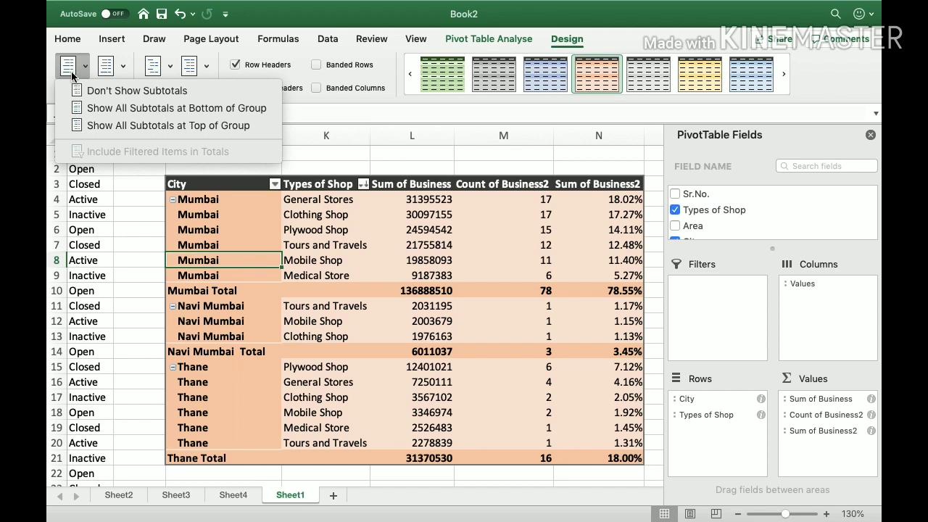
click(113, 91)
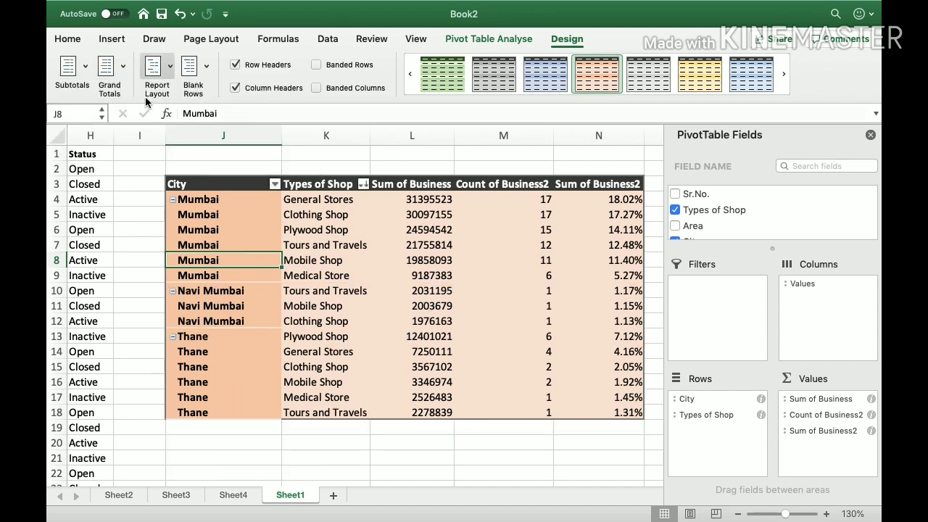
Turn grand totals on for columns only and enable banded rows and banded columns for the pivot table.
click(107, 70)
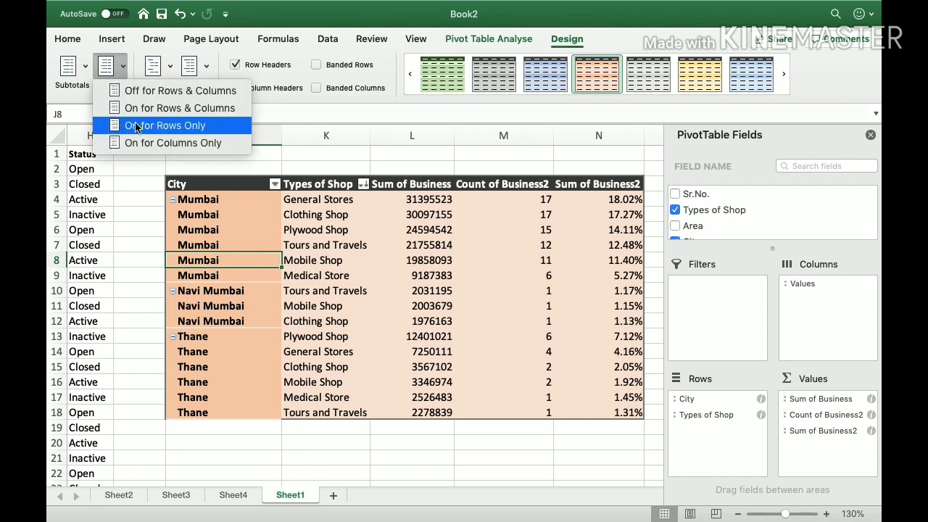
click(138, 143)
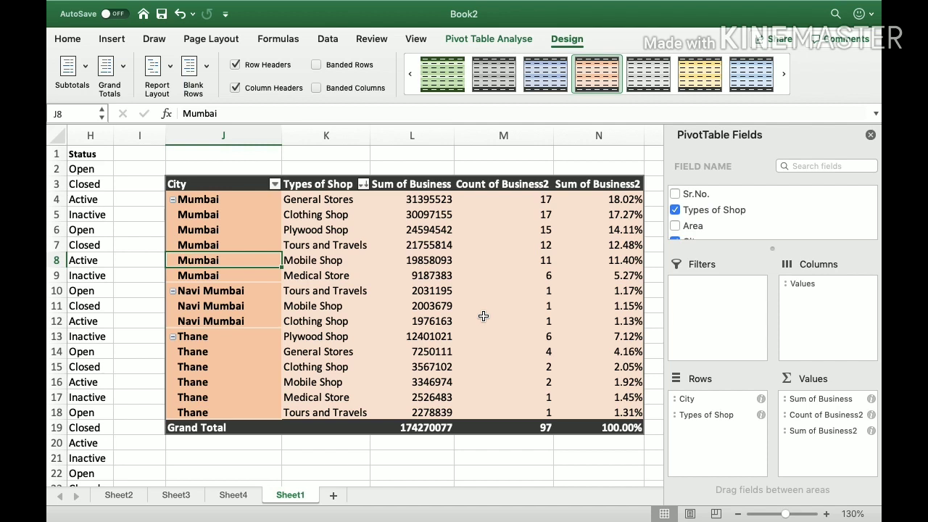
click(317, 65)
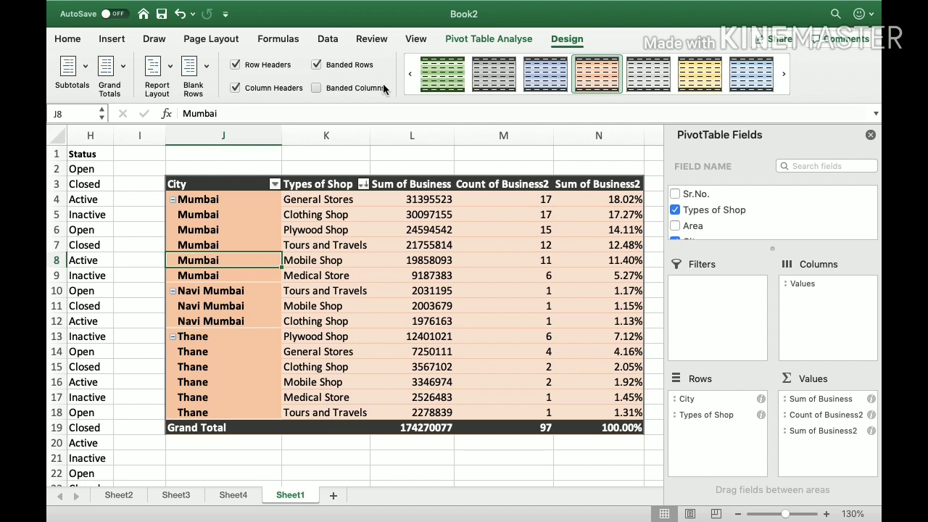
click(317, 88)
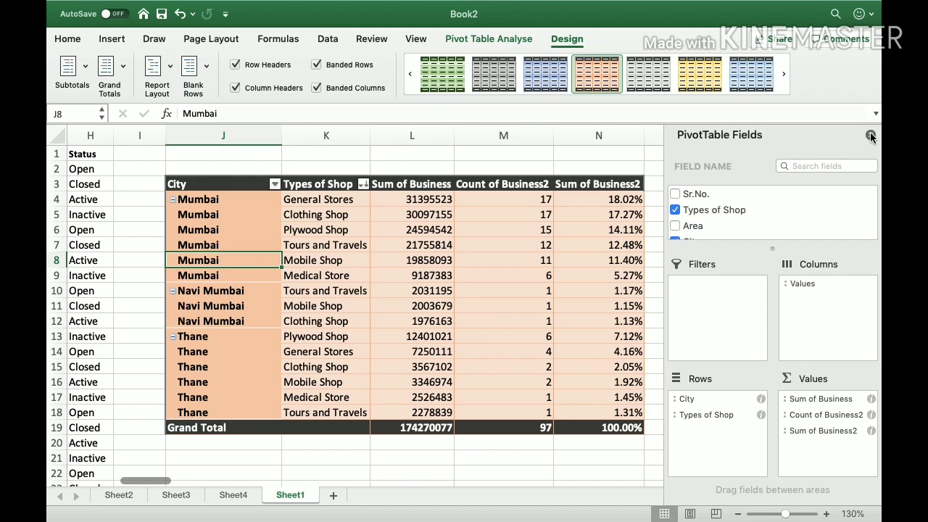
Close the PivotTable field list and insert a pivot chart based on the pivot table.
click(871, 137)
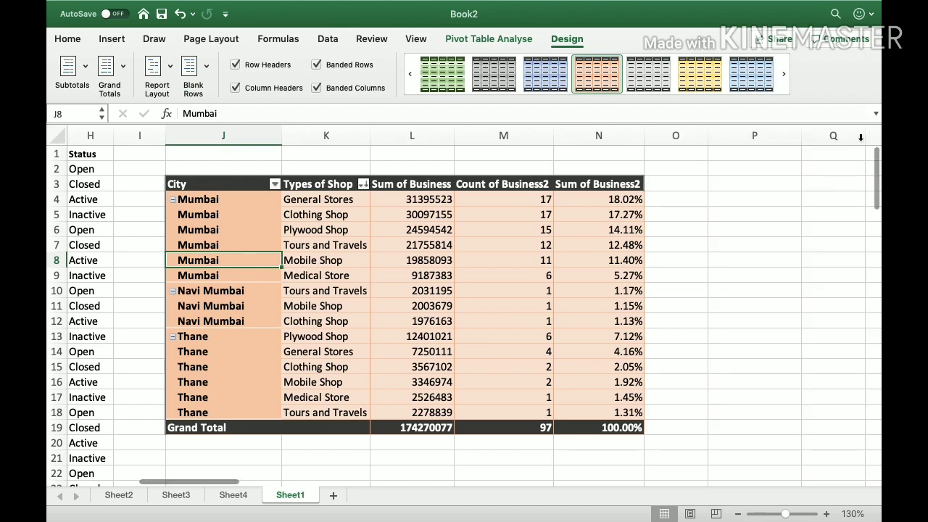
scroll(461, 278, down, 1)
scroll(462, 278, up, 1)
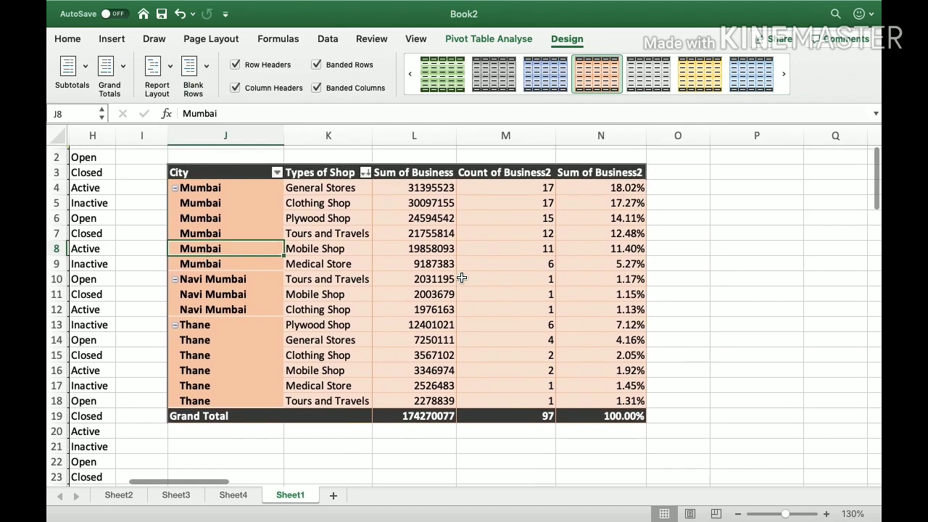
click(461, 279)
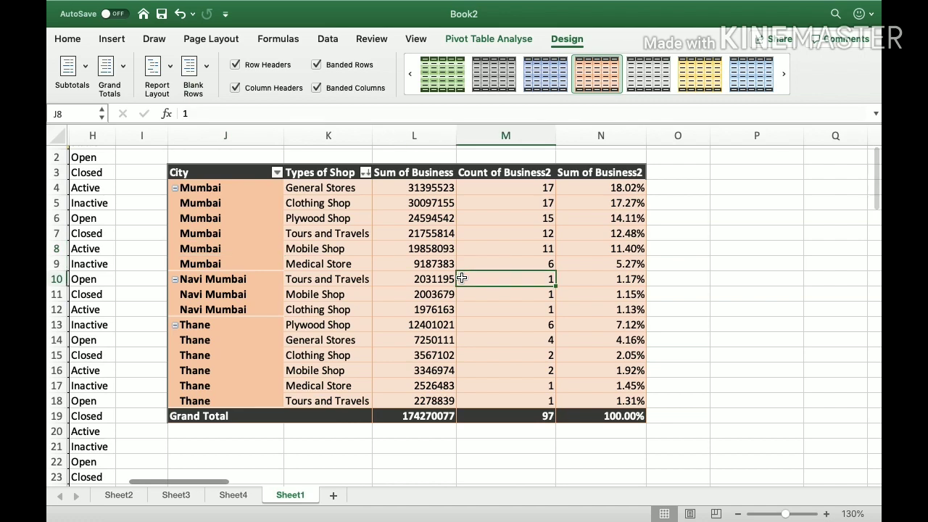
click(478, 40)
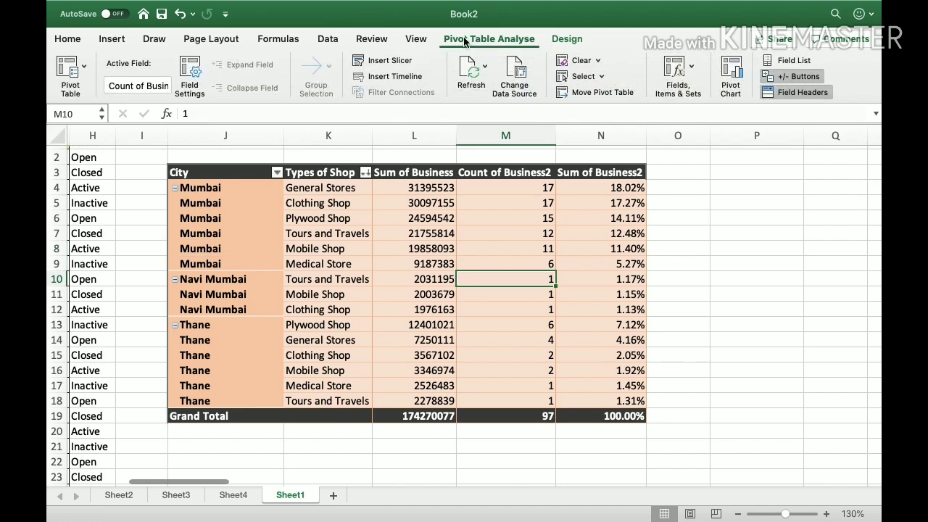
click(727, 85)
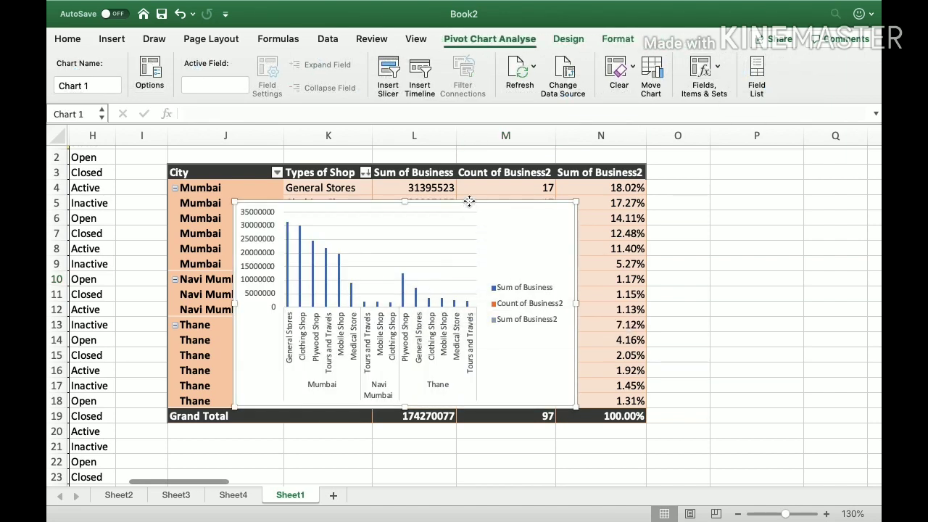
Move the pivot chart directly beneath the pivot table's Grand Total row and enlarge it to match the table's width.
drag(471, 201, 441, 258)
scroll(472, 261, down, 5)
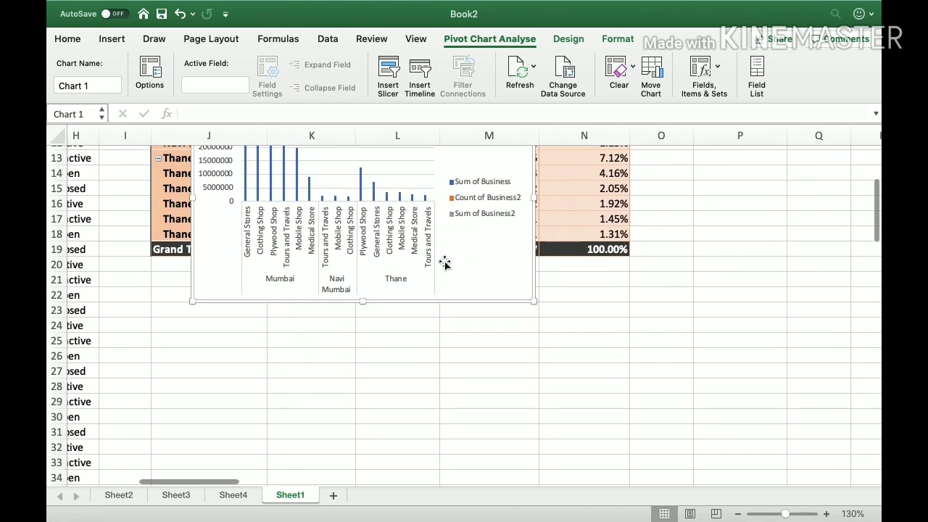
scroll(442, 247, up, 2)
scroll(442, 246, up, 2)
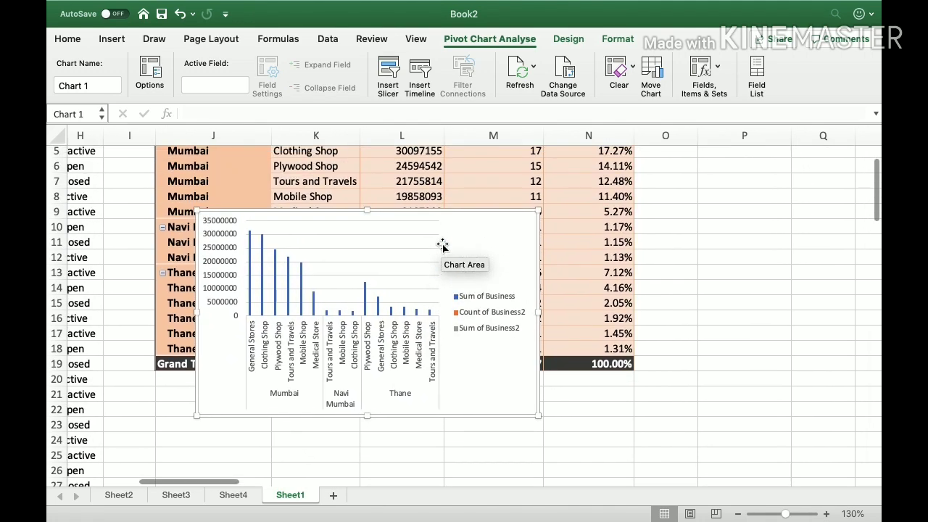
drag(432, 210, 419, 289)
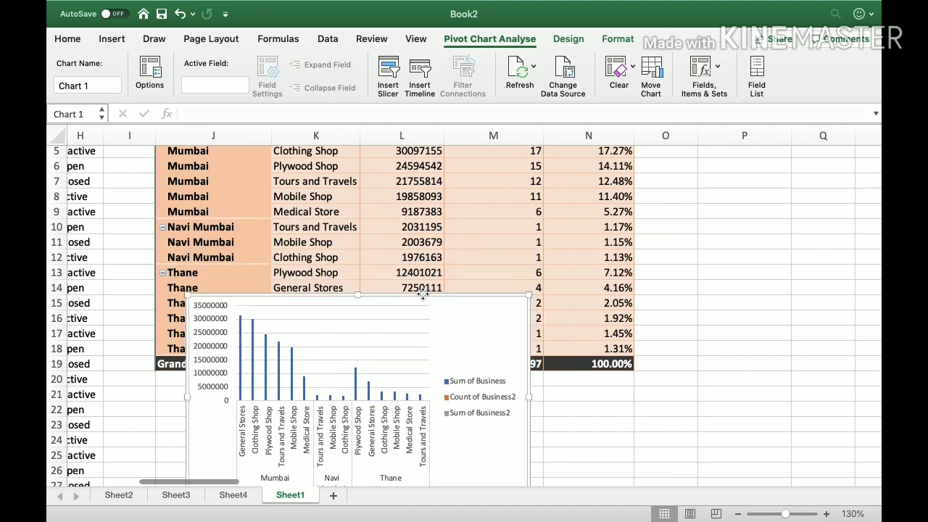
scroll(420, 289, down, 3)
drag(421, 226, 389, 246)
scroll(389, 303, down, 5)
scroll(388, 303, down, 1)
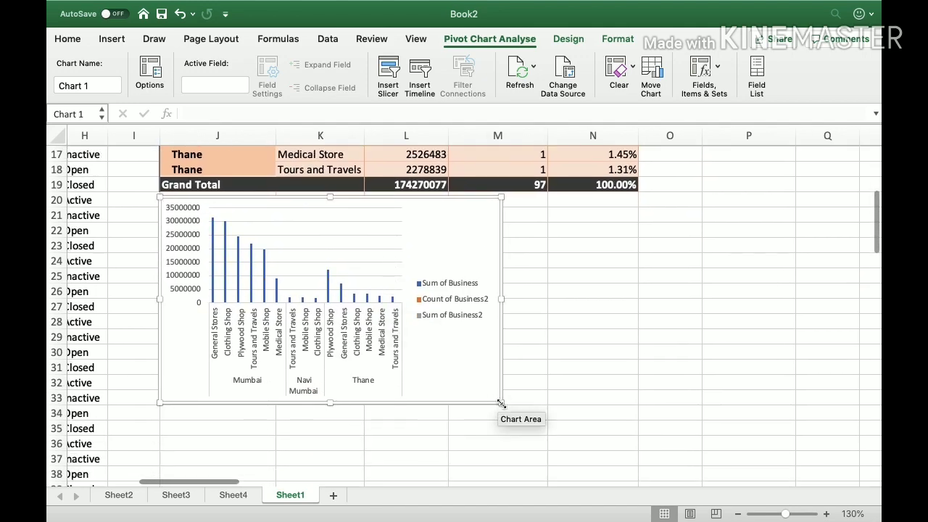
drag(500, 403, 636, 443)
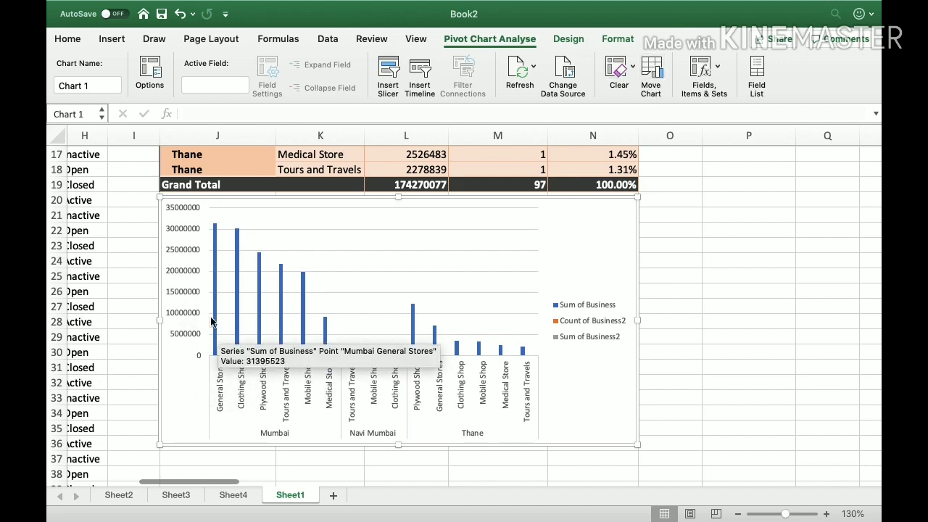
Examine the chart's bars and review the Display and Layout settings in the pivot table options, leaving them as they are.
mouse_move(216, 233)
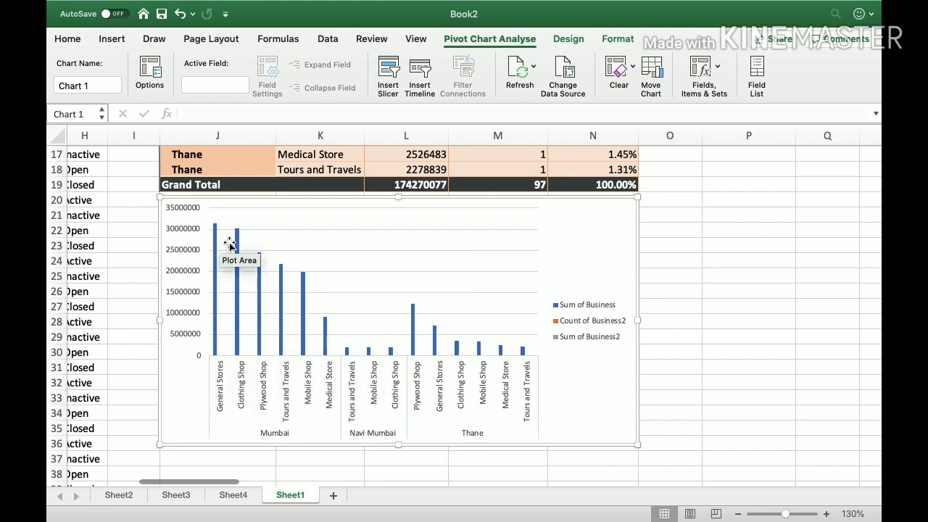
scroll(229, 245, up, 1)
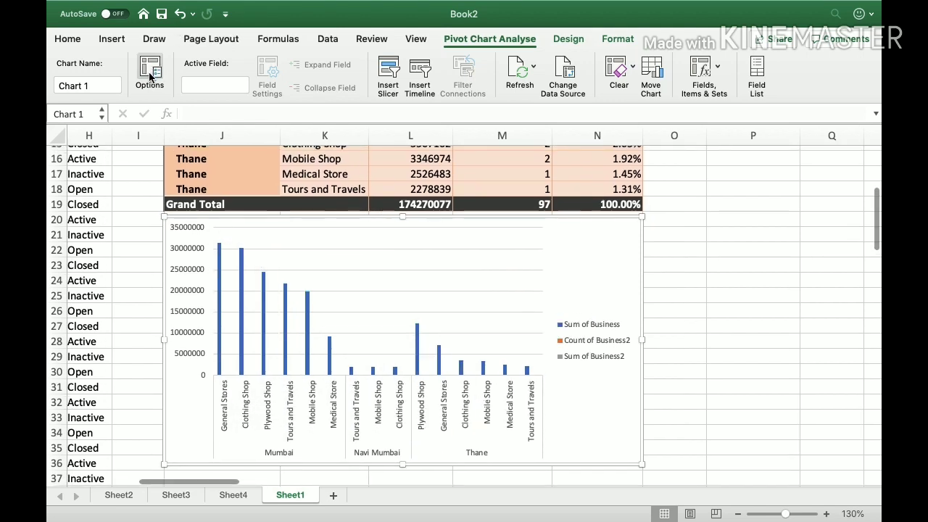
click(150, 76)
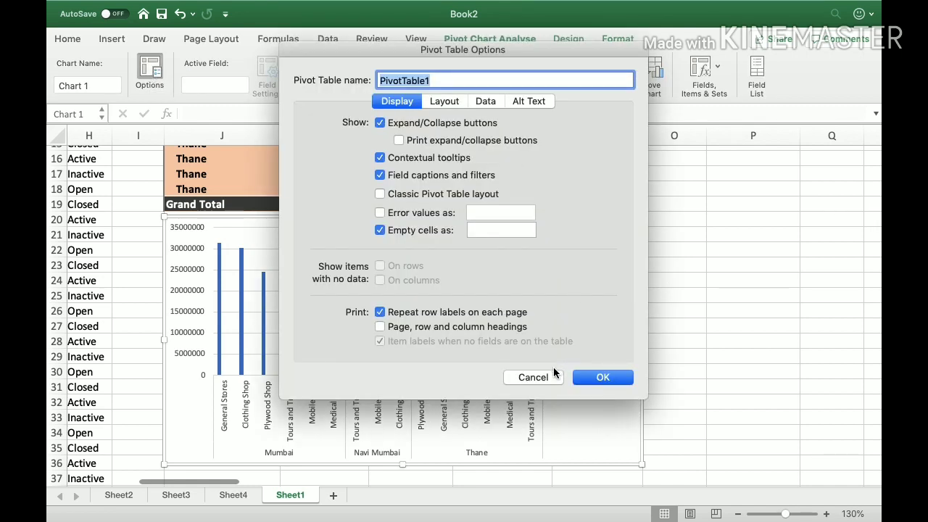
click(450, 103)
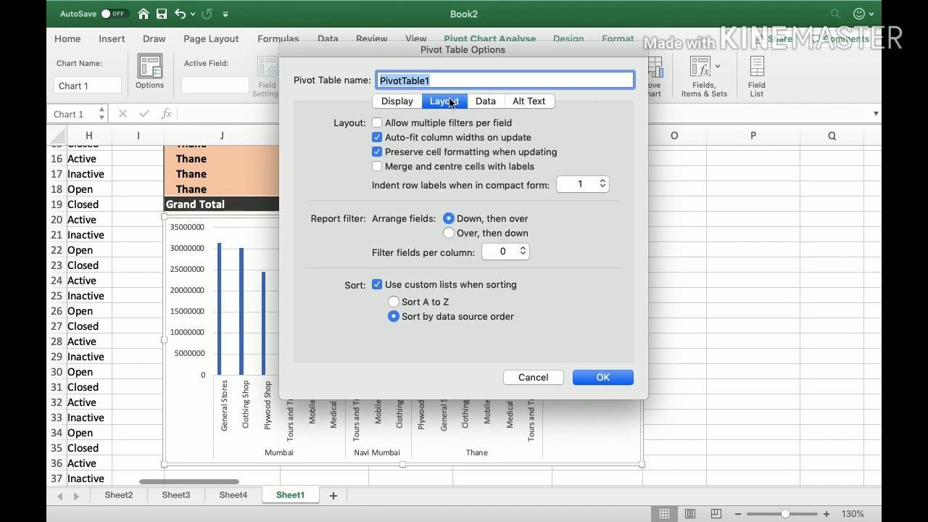
click(601, 381)
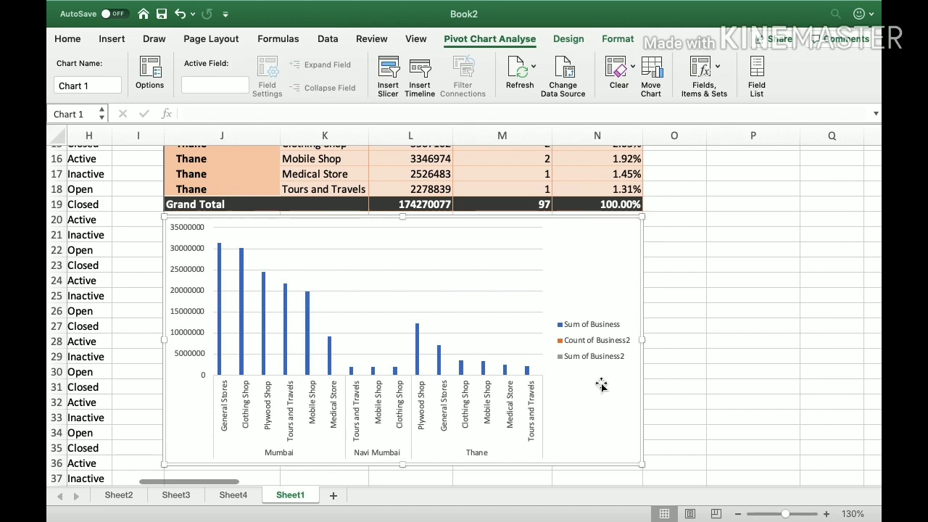
Select a Sum of Business cell in the pivot table to view its analysis commands, and review the chart below the table.
scroll(601, 385, up, 5)
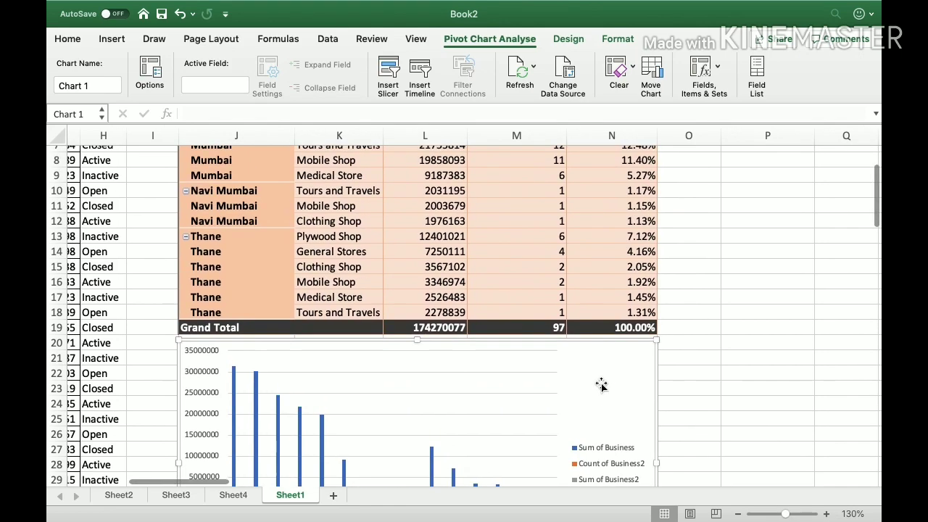
scroll(601, 384, up, 1)
click(425, 234)
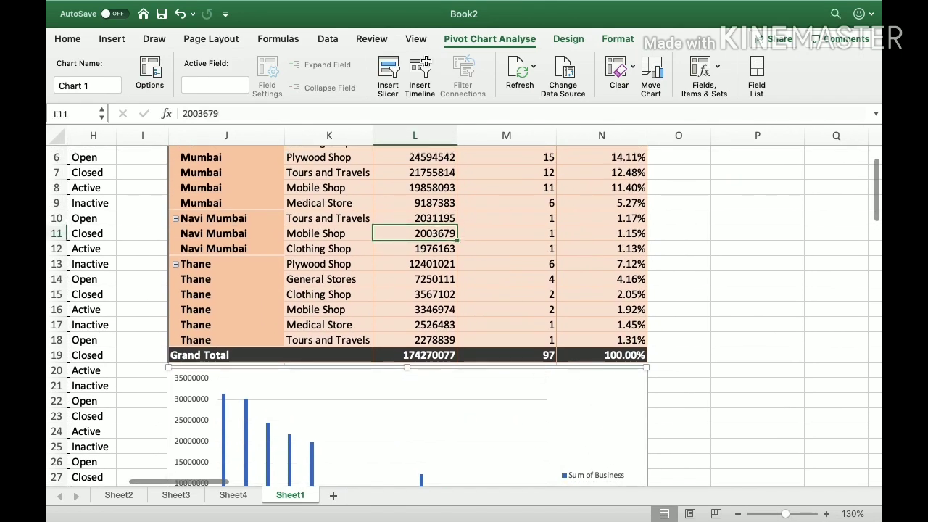
click(459, 40)
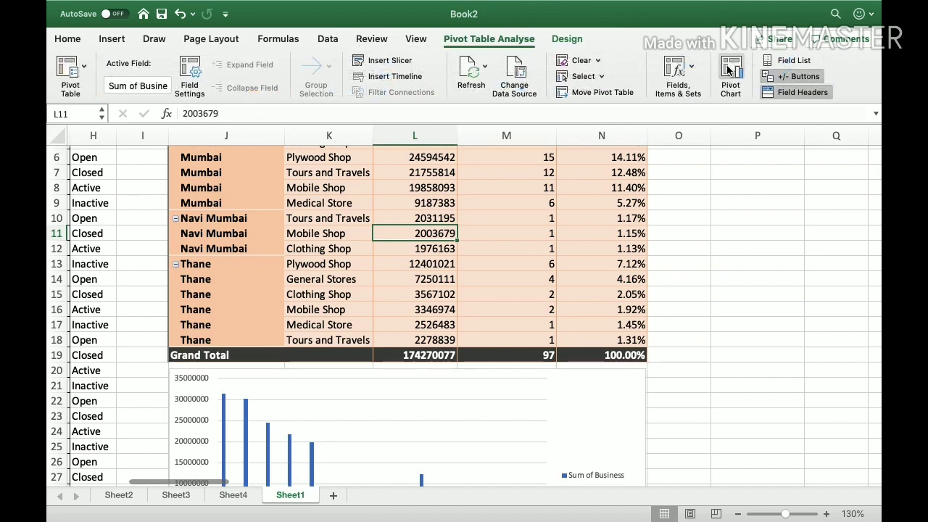
scroll(585, 371, down, 5)
scroll(585, 371, down, 2)
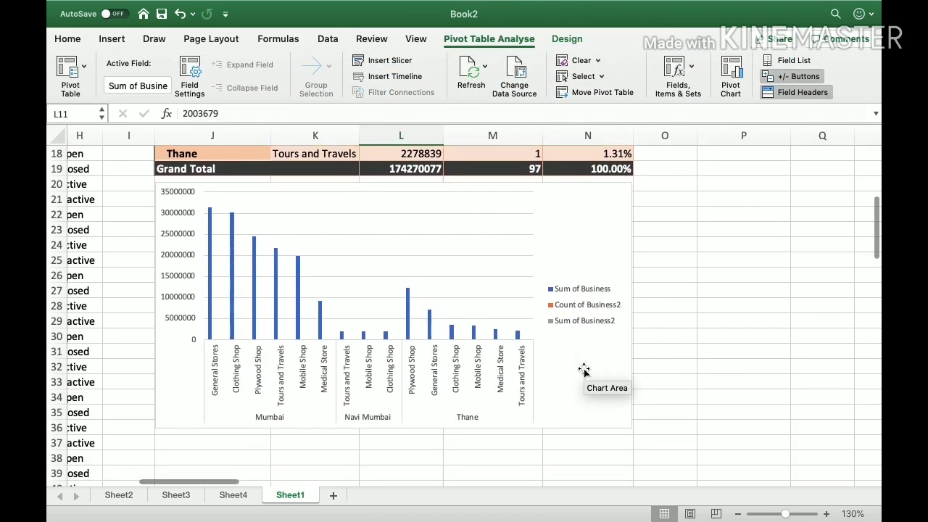
scroll(585, 371, up, 3)
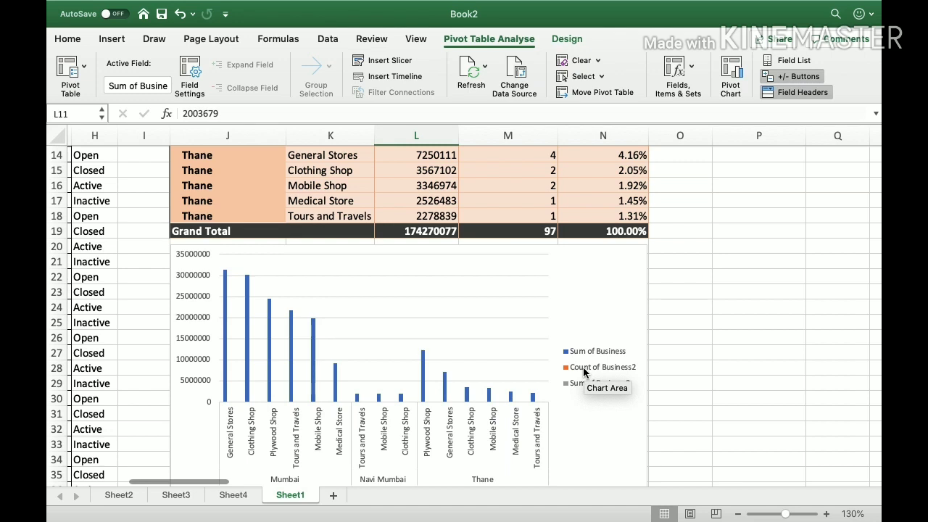
Move up the Sum of Business column to cell L1 to view the whole pivot table.
click(445, 200)
key(Up)
key(Up)
key(Up)
key(Up)
key(Up)
key(Up)
key(Up)
key(Up)
key(Up)
key(Up)
key(Up)
key(Up)
key(Up)
key(Up)
key(Up)
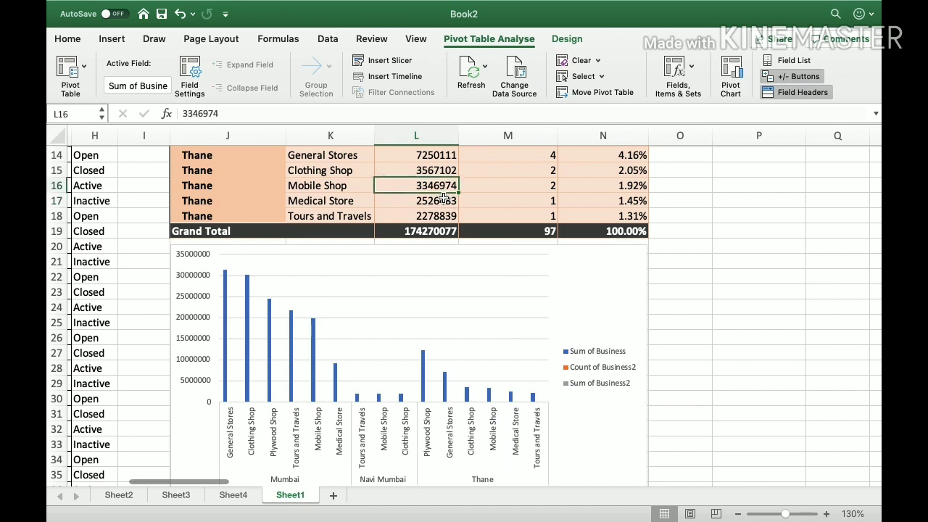
key(Up)
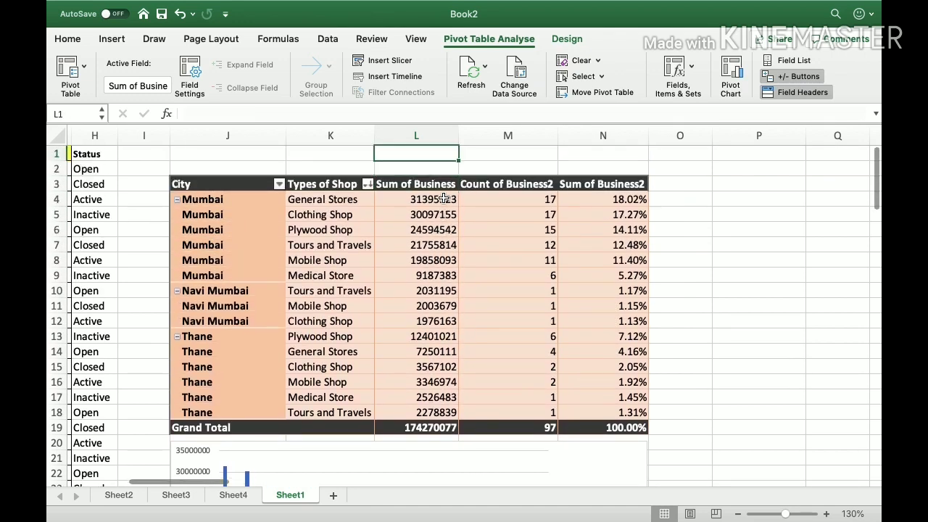
Review the source data from its Sr.No. header to the last record and return to the City header.
key(Down)
key(Down)
key(Left)
key(Left)
key(Left)
key(Left)
key(Left)
key(Left)
key(Left)
key(Left)
key(Left)
key(Left)
key(Left)
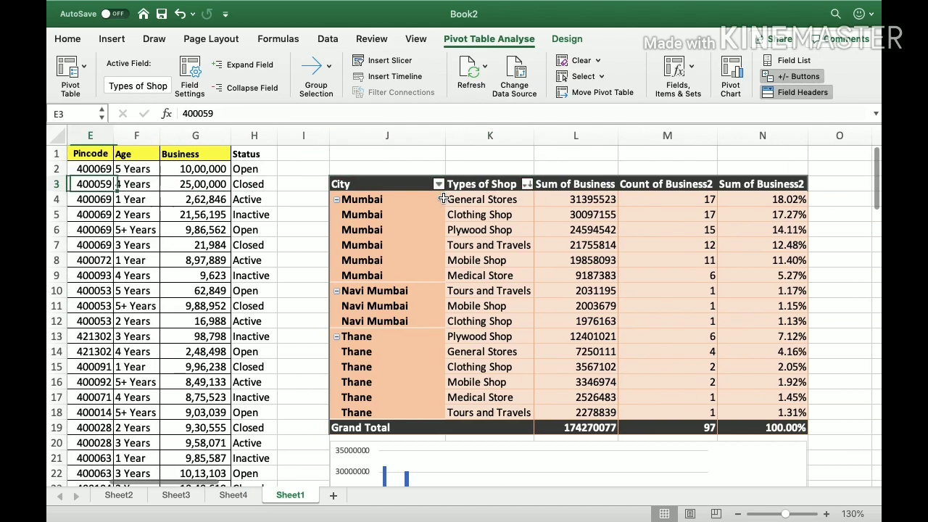
key(Up)
key(Up)
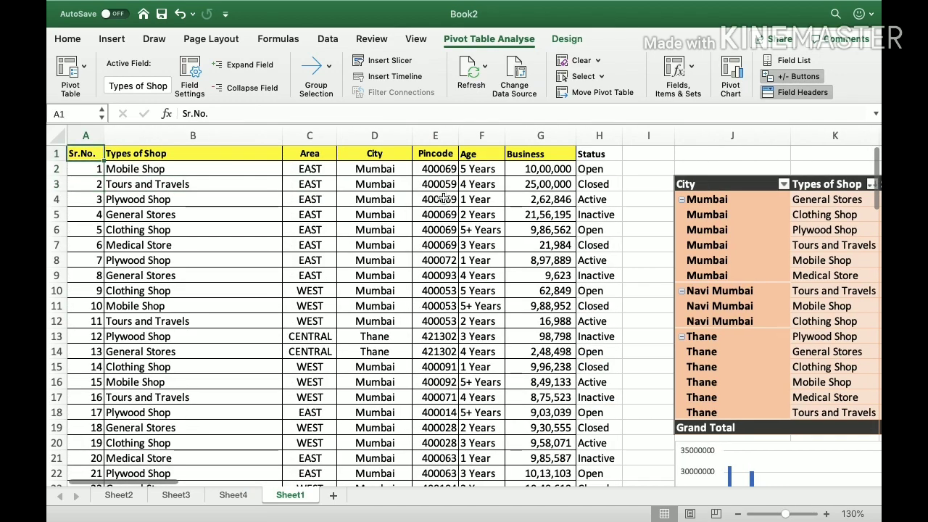
key(super+Down)
scroll(444, 199, up, 5)
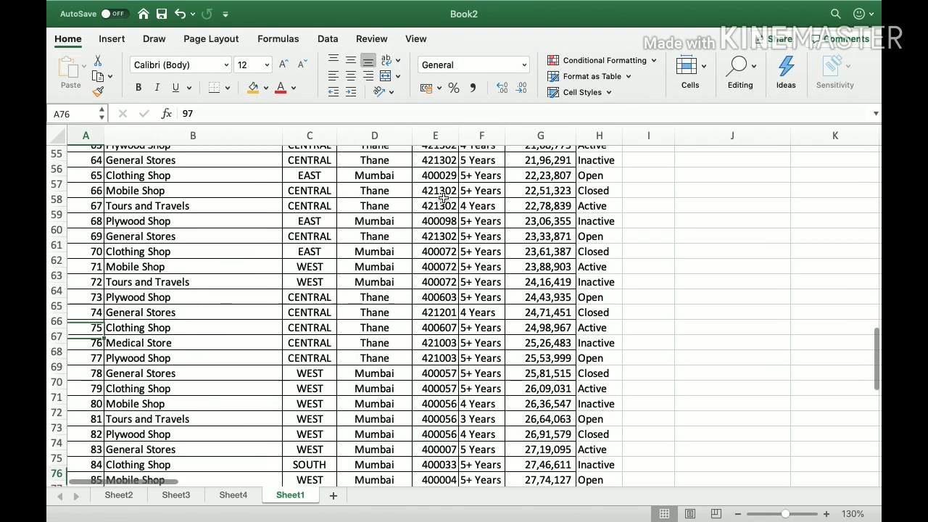
key(Right)
key(Right)
key(Right)
key(super+Up)
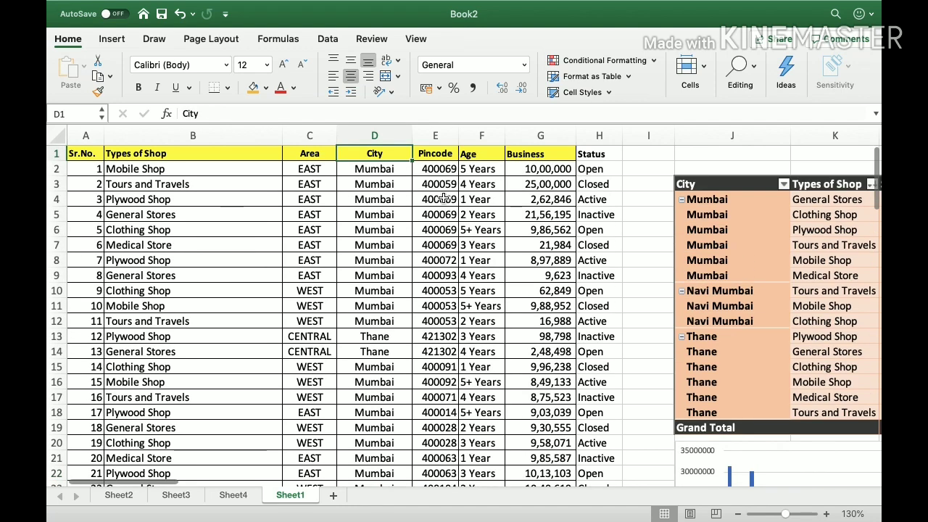
Copy the entire pivot table from its City header through the Grand Total row and paste it at A2 on a new sheet.
key(Right)
key(Right)
key(Right)
key(Right)
key(Right)
key(Down)
key(Down)
key(Right)
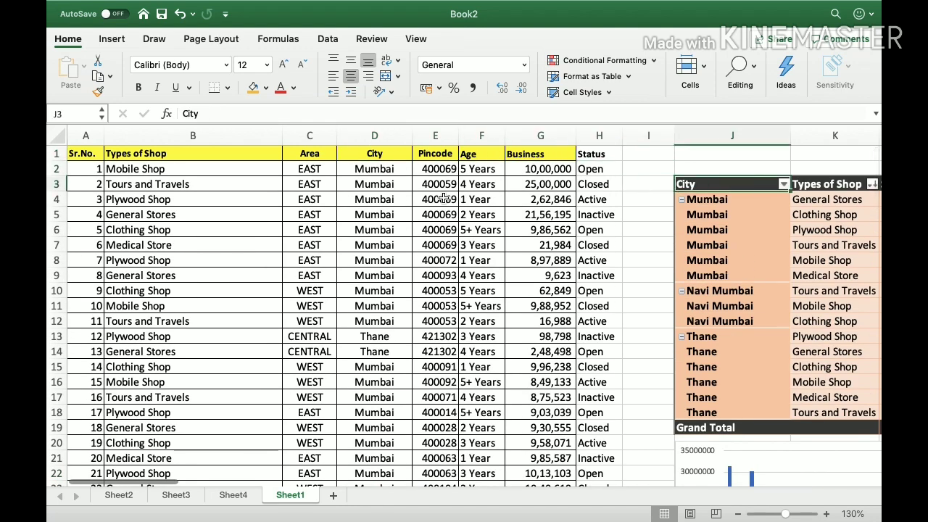
key(super+shift+Right)
key(super+shift+Down)
key(super+c)
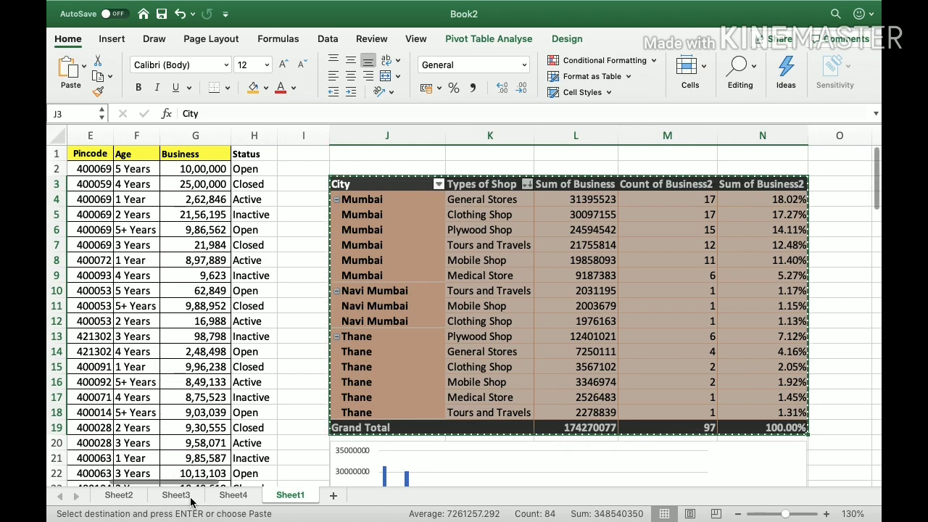
click(332, 495)
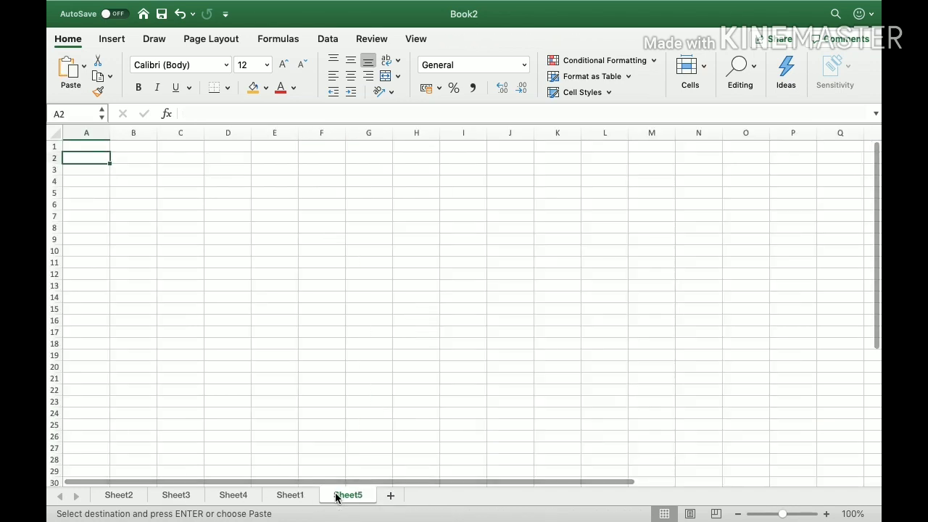
key(super+v)
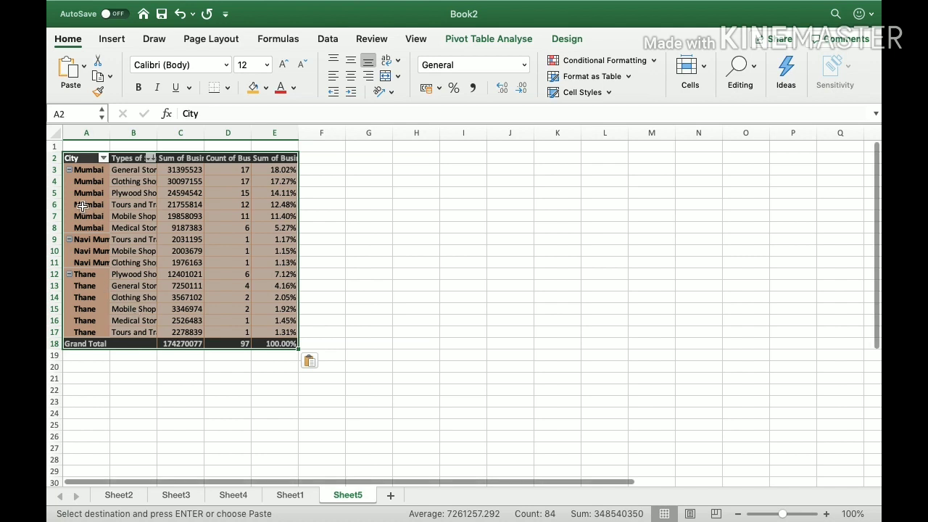
AutoFit all columns on the new sheet to their contents and return to Sheet1.
click(55, 134)
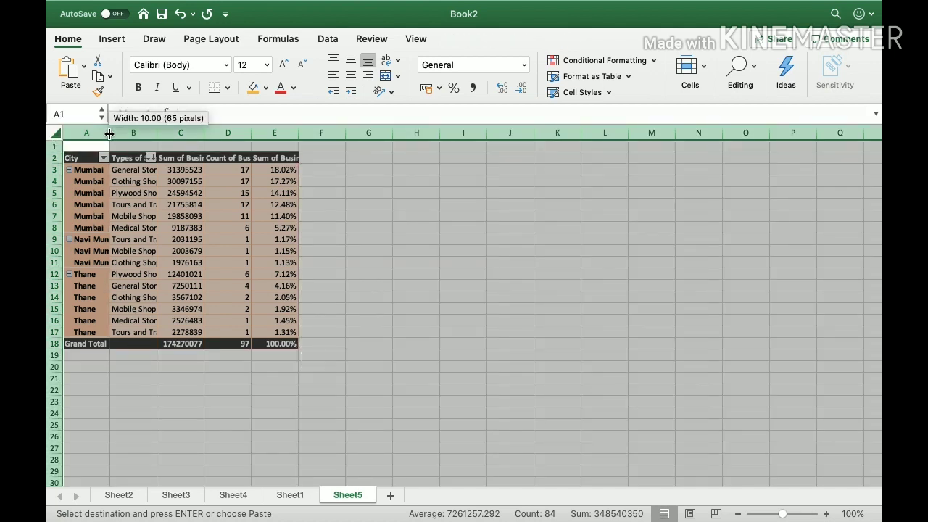
double_click(109, 134)
click(491, 307)
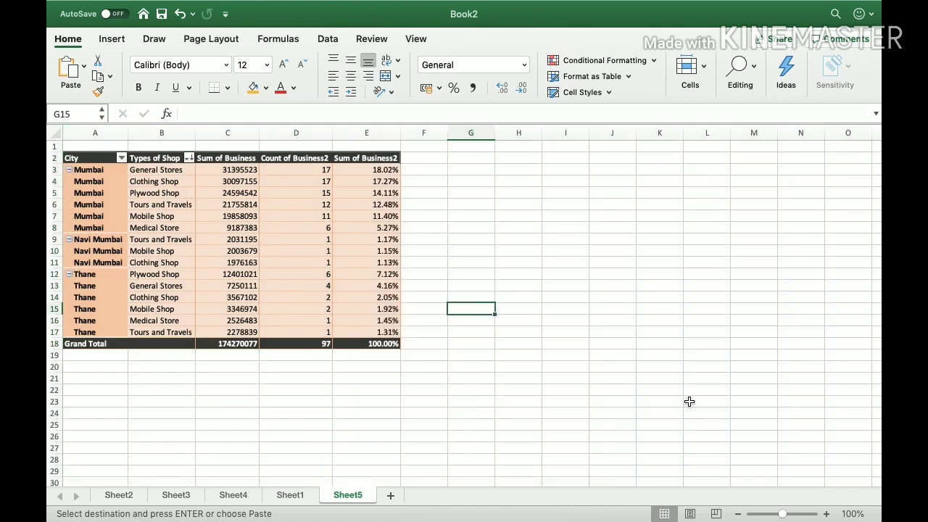
click(828, 514)
click(827, 513)
click(827, 514)
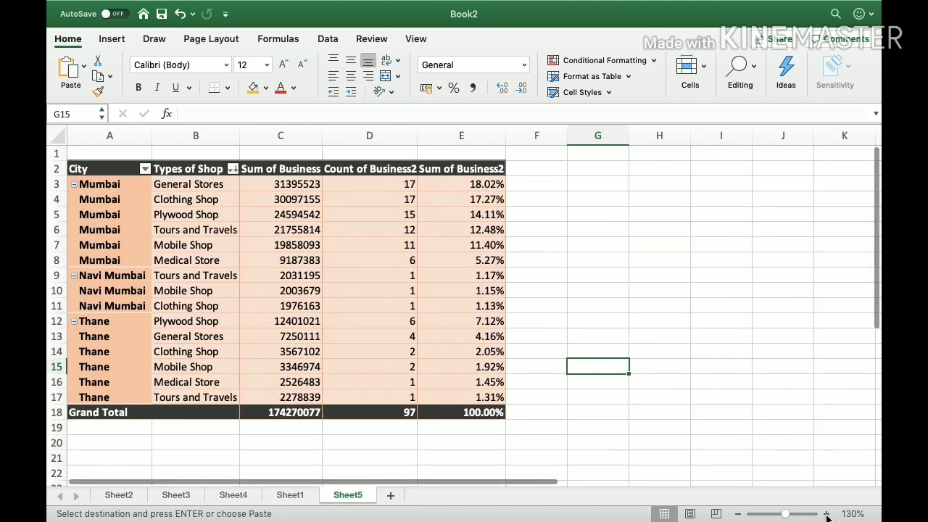
click(291, 494)
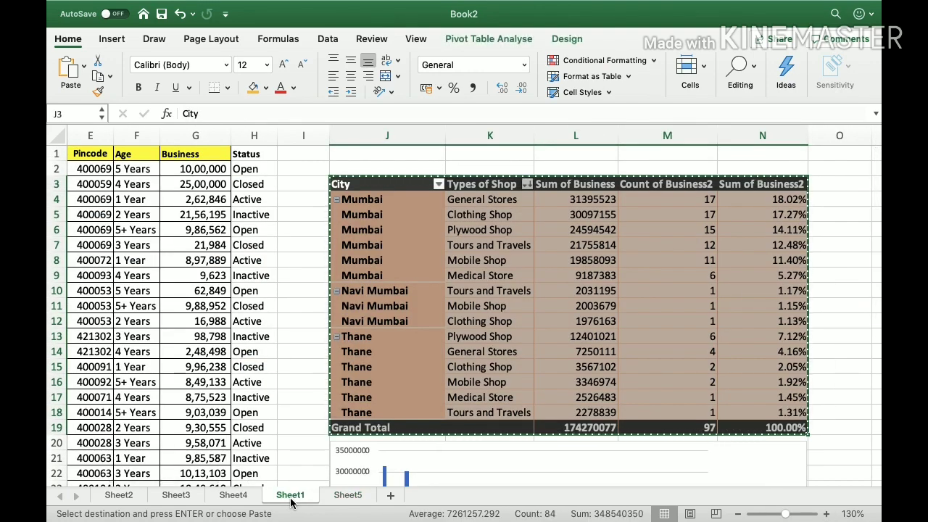